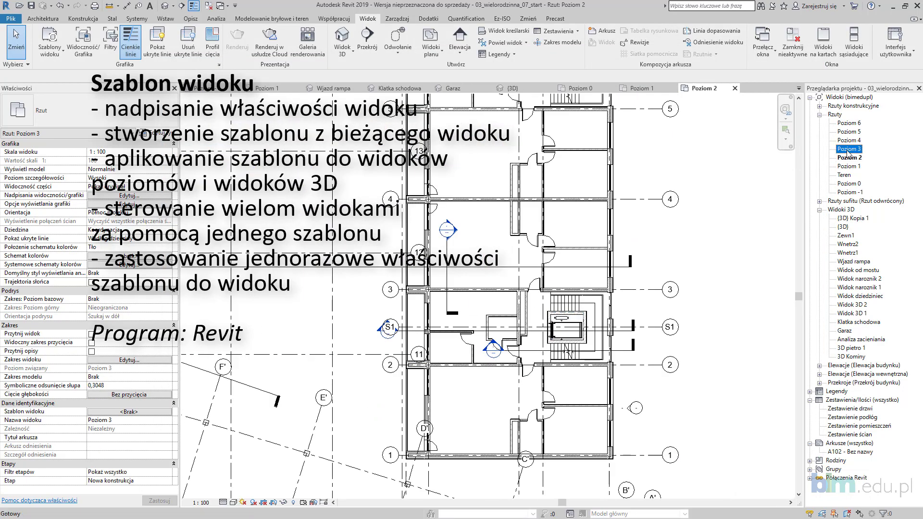
Filter the view templates to <wszystko>, confirm the template choice, and bring up the {3D} view
left_click(217, 125)
left_click(198, 133)
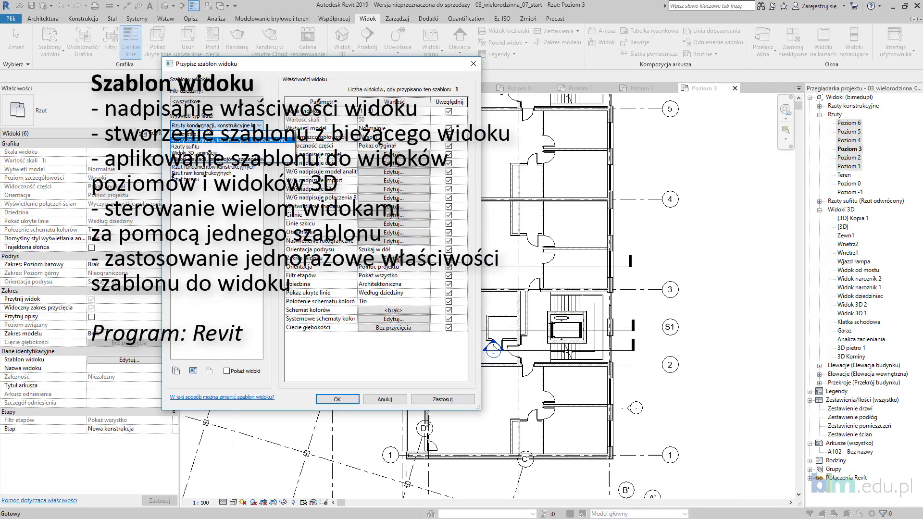
left_click(335, 399)
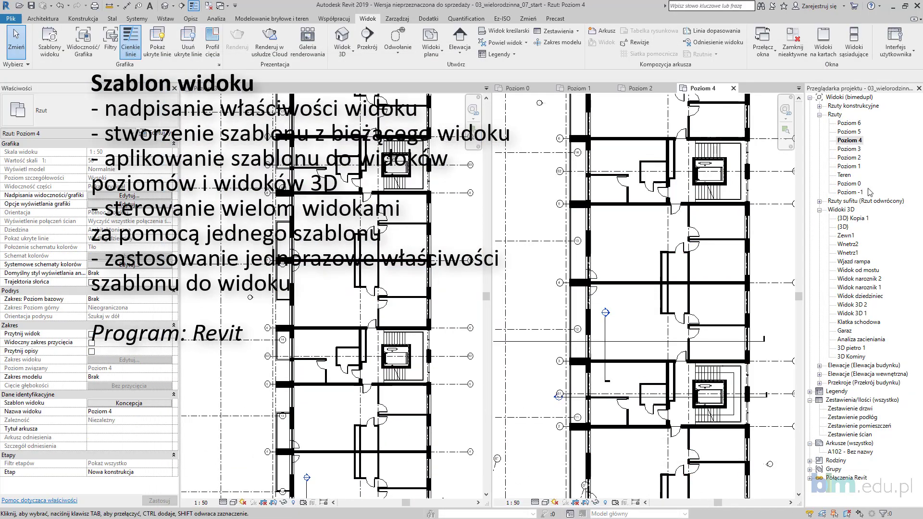
left_click(201, 503)
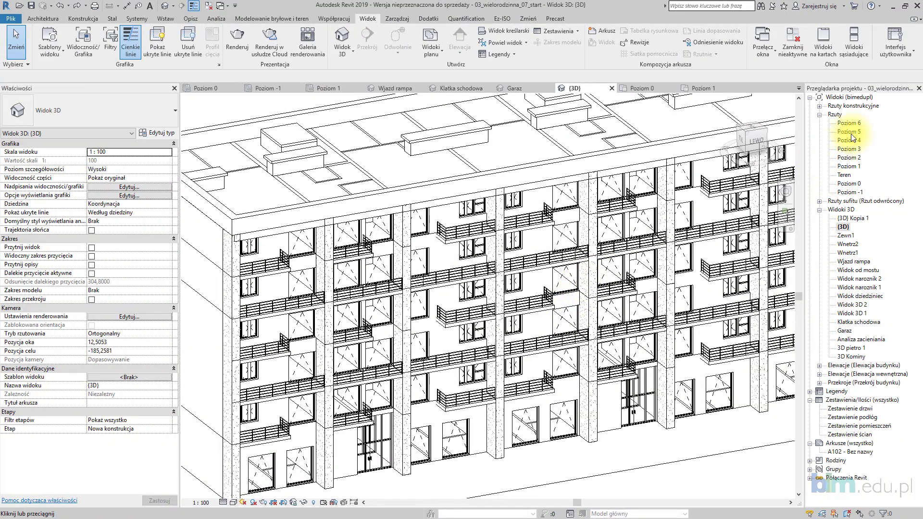
Open the Poziom 1 plan, zoom to the balcony wall stub at grid 5/S2, and select it
double_click(856, 167)
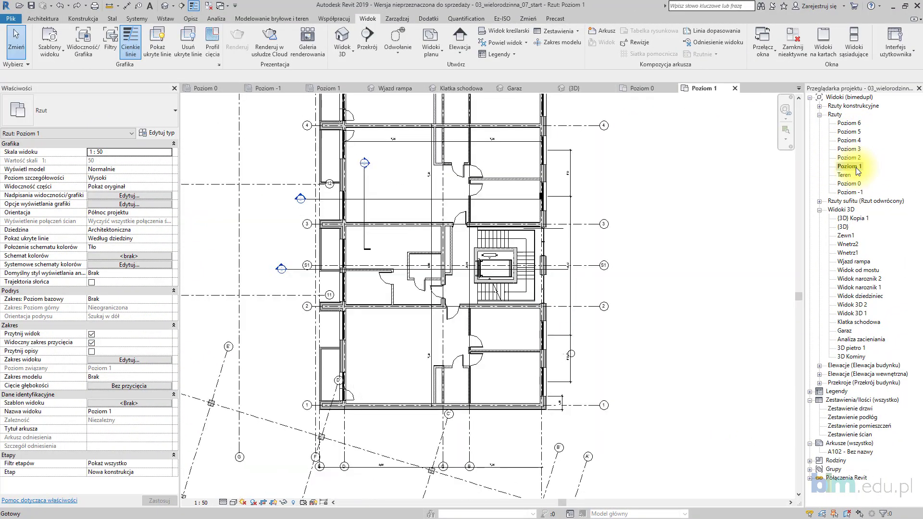
mouse_move(402, 140)
middle_mouse_down()
mouse_move(383, 338)
mouse_move(381, 200)
middle_mouse_up()
scroll(389, 204, "up", 2)
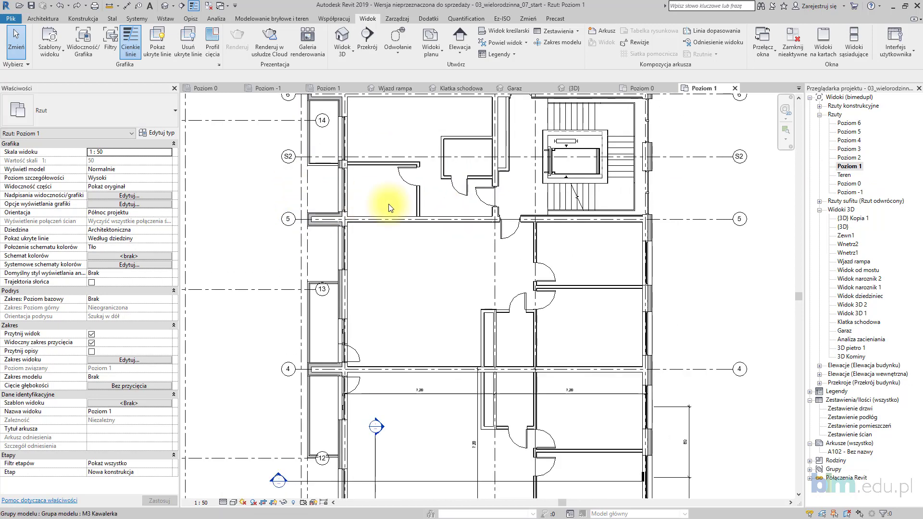
scroll(397, 209, "up", 2)
scroll(398, 210, "up", 2)
scroll(378, 252, "up", 2)
scroll(305, 240, "up", 1)
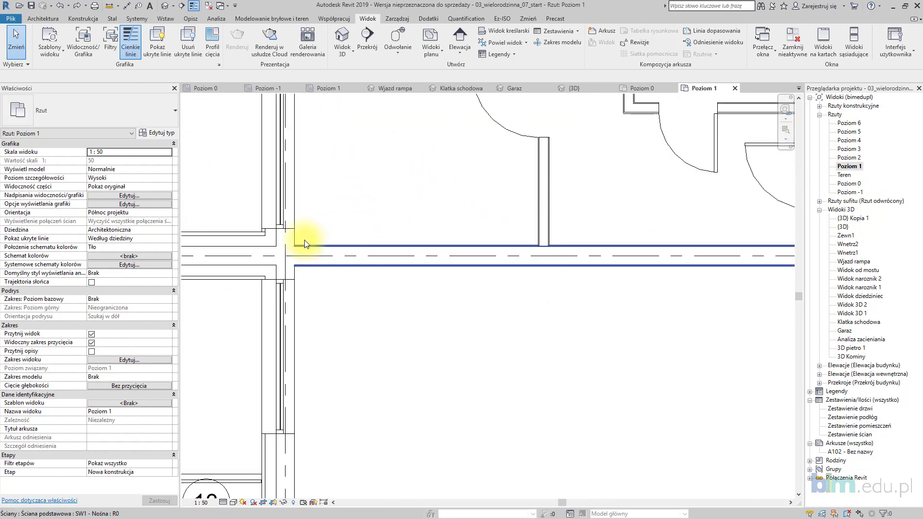
middle_click_drag(304, 240, 359, 238)
scroll(319, 240, "up", 1)
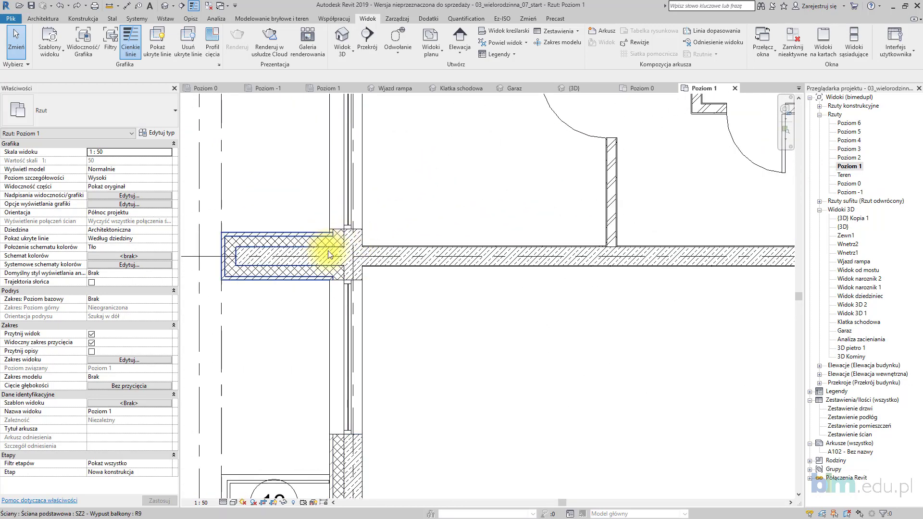
left_click(322, 249)
Override the wall category's cut pattern in Poziom 1 to a black Solid fill
right_click(323, 250)
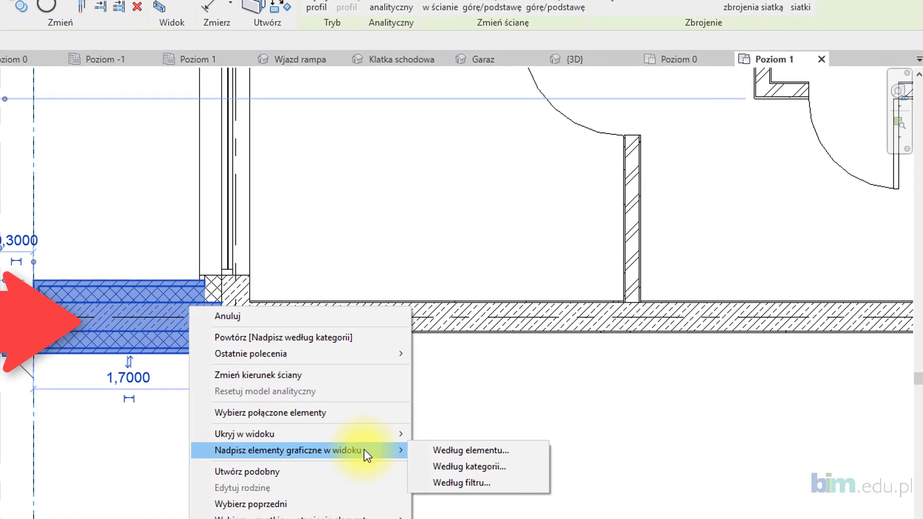
mouse_move(287, 451)
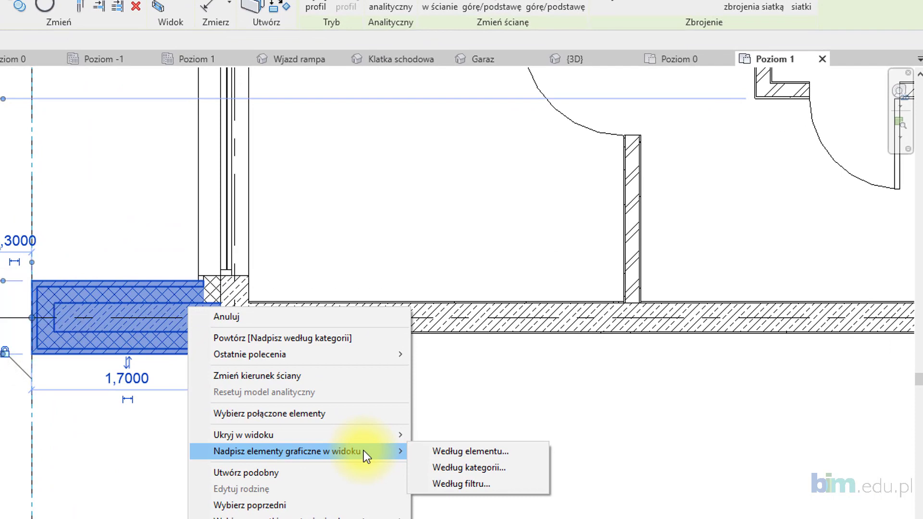
left_click(451, 467)
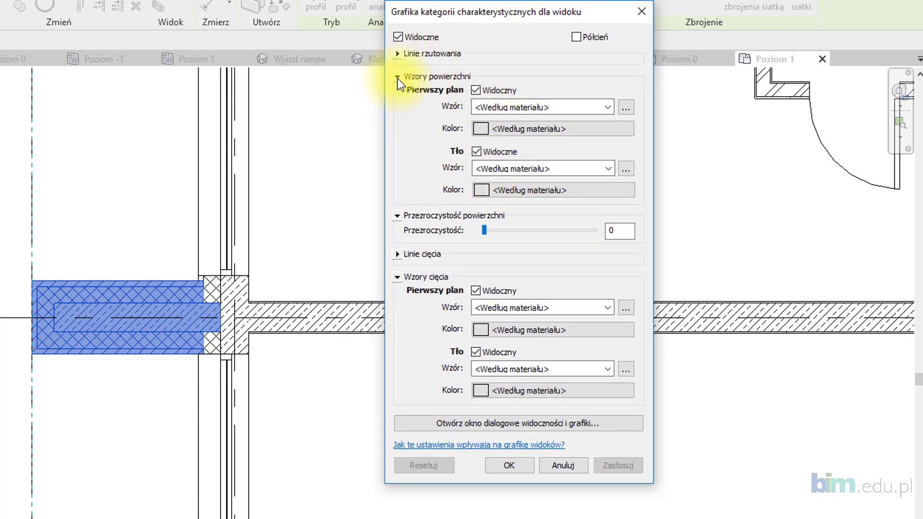
left_click(397, 77)
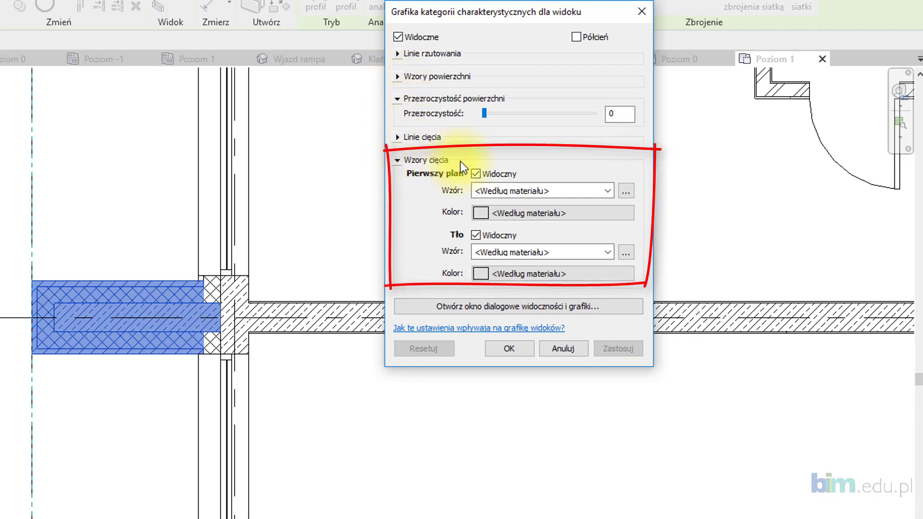
left_click(531, 191)
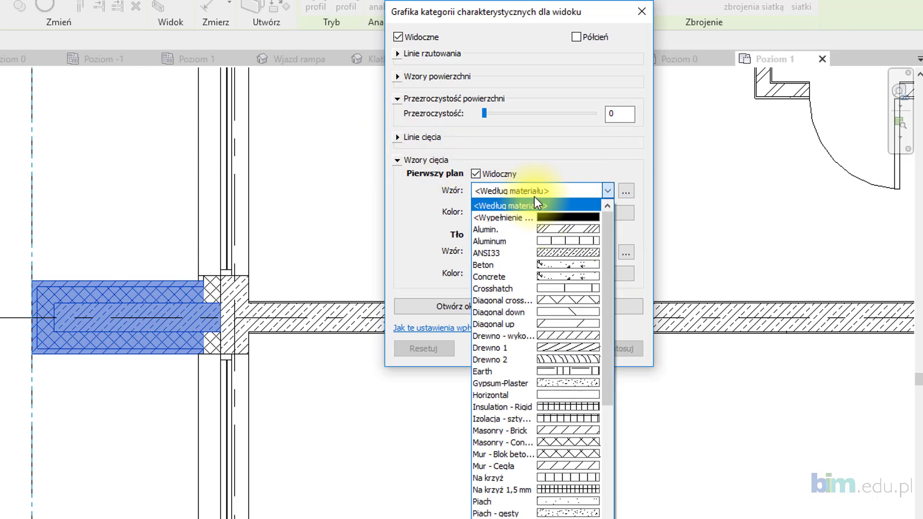
left_click(575, 218)
left_click(578, 217)
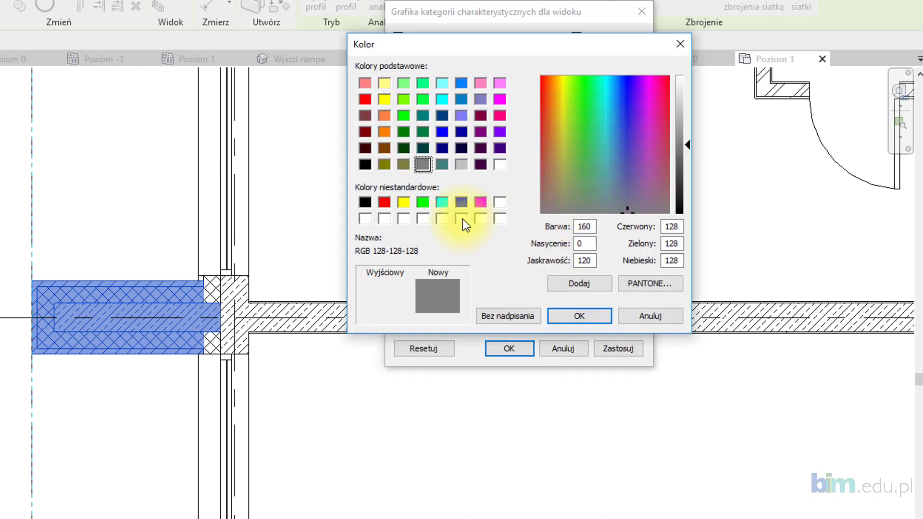
left_click(373, 203)
left_click(364, 201)
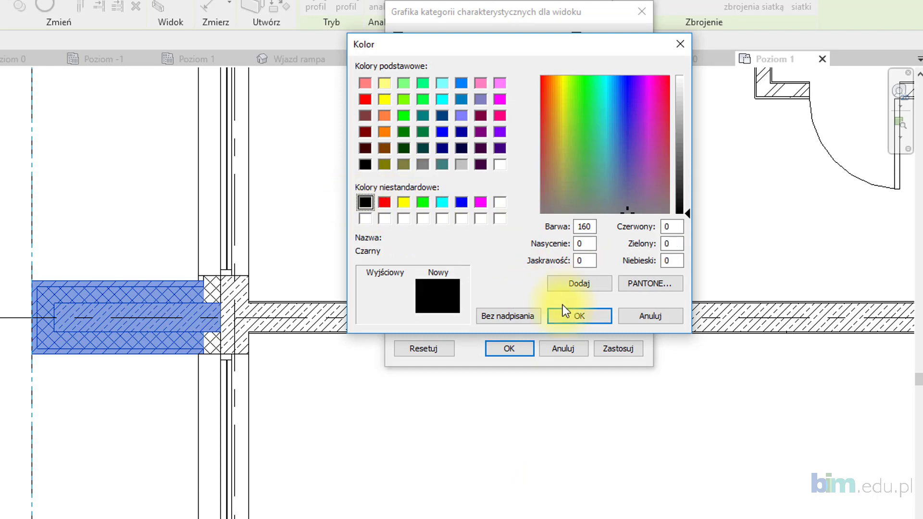
left_click(584, 315)
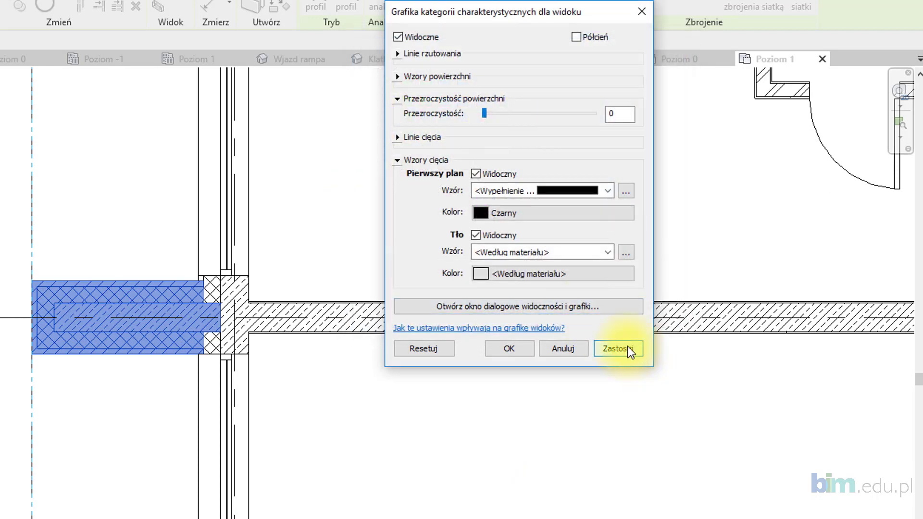
left_click(628, 346)
left_click(527, 348)
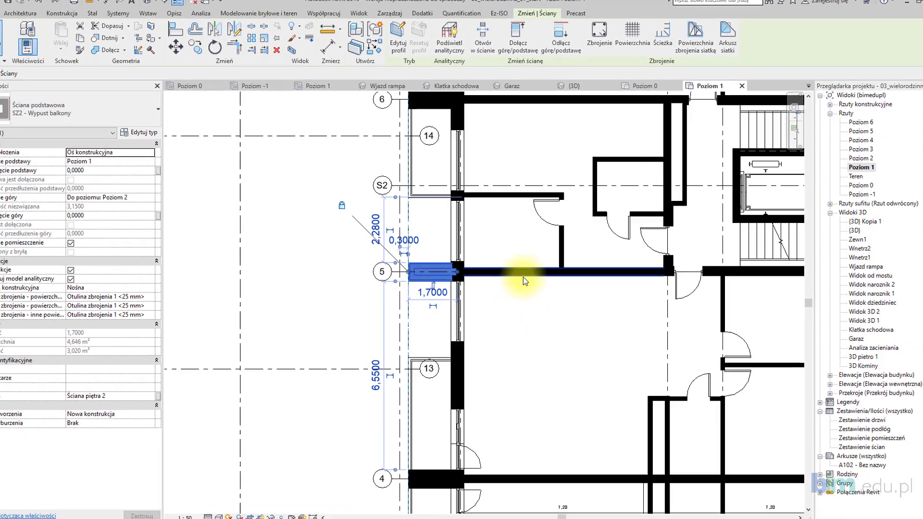
scroll(523, 277, "down", 3)
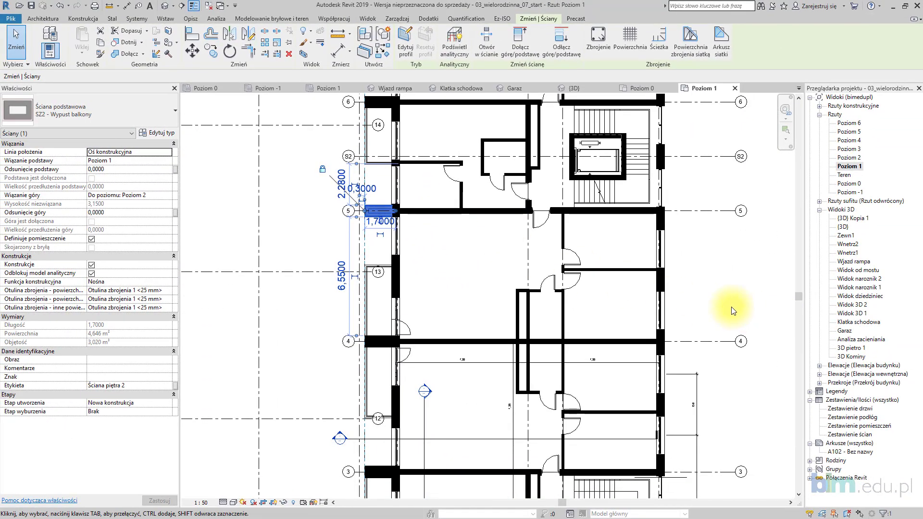
Create a view template named 'Koncepcja' from the Poziom 1 plan, then close the template settings
left_click(732, 307)
mouse_move(602, 359)
middle_mouse_down()
mouse_move(610, 227)
mouse_move(509, 243)
middle_mouse_up()
scroll(610, 226, "up", 2)
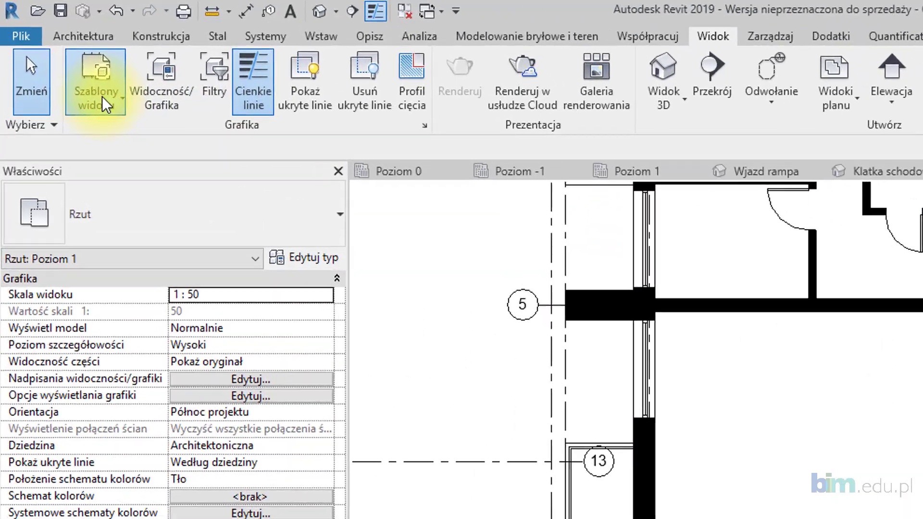
left_click(55, 51)
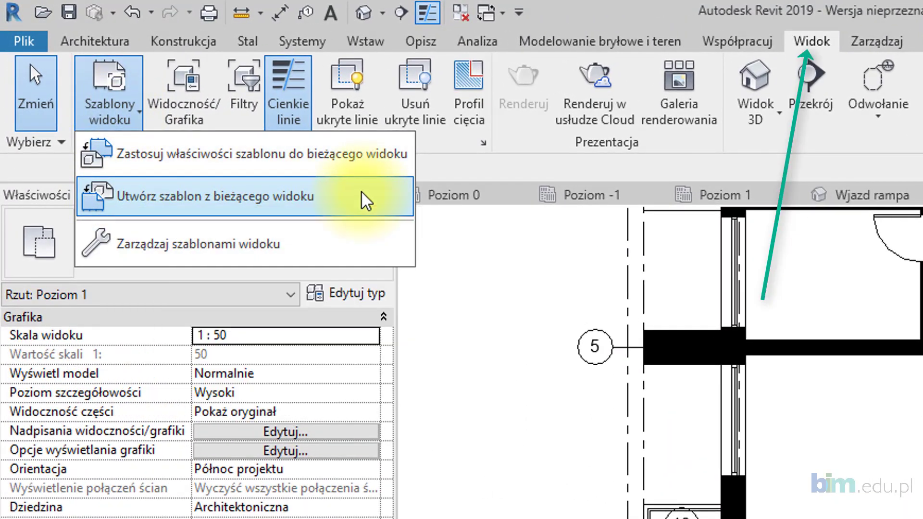
left_click(364, 200)
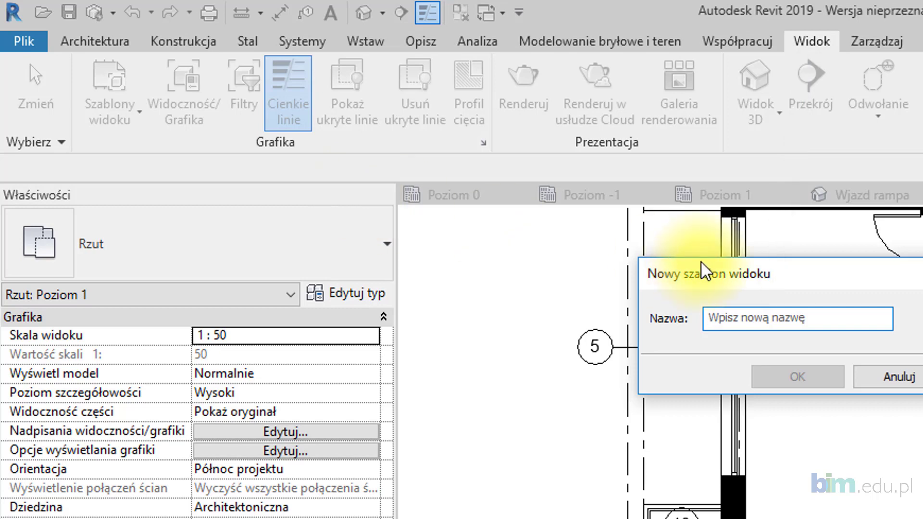
type("Koncepcja")
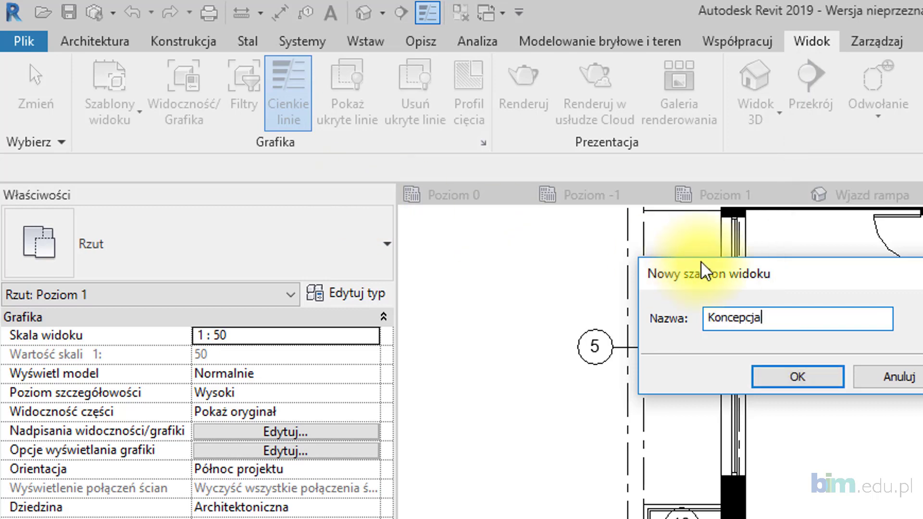
left_click(750, 379)
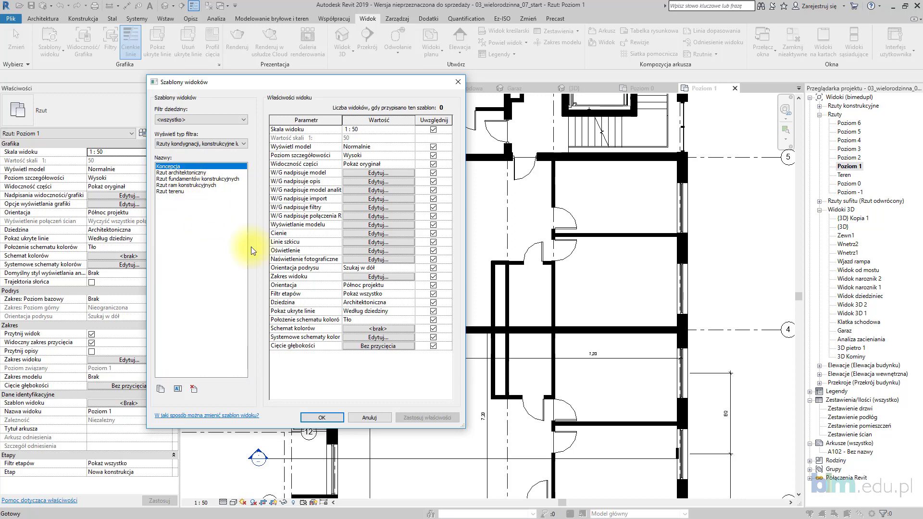
left_click(322, 417)
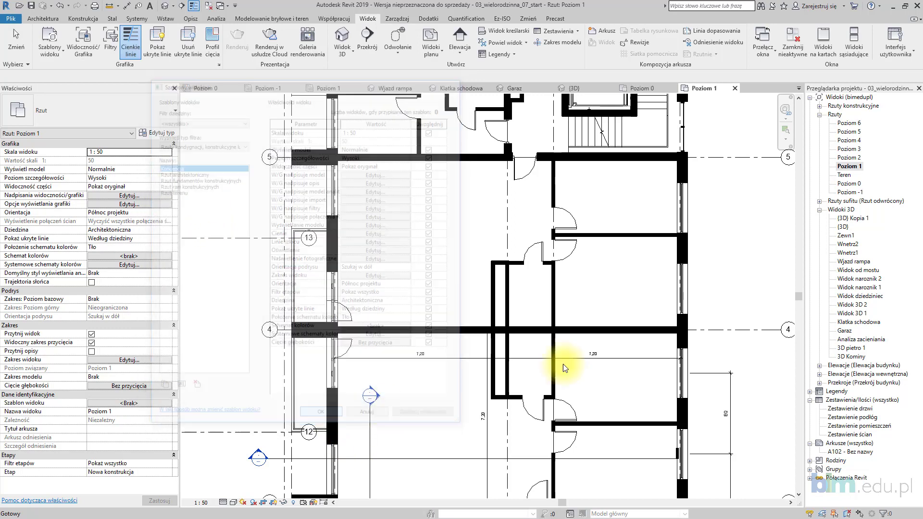
Select the Poziom 1 plan in the Project Browser and bring up its view template assignment
left_click(849, 184)
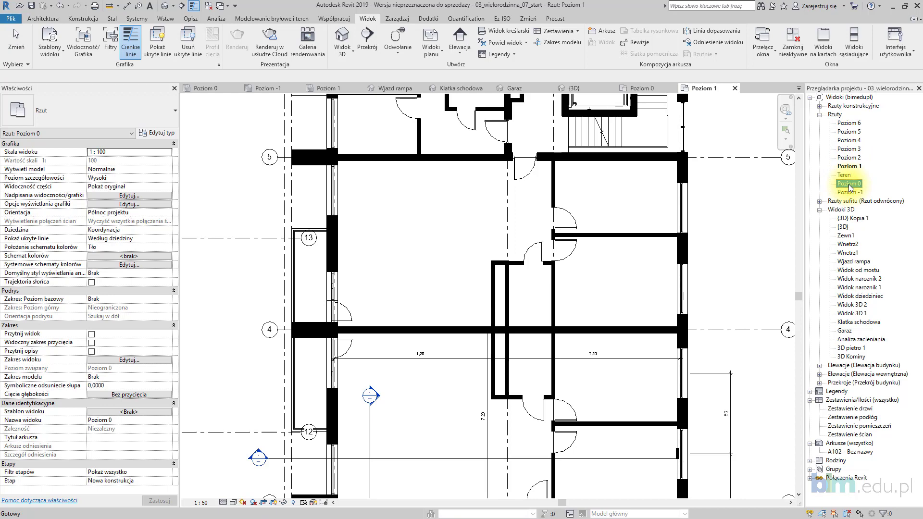
right_click(849, 185)
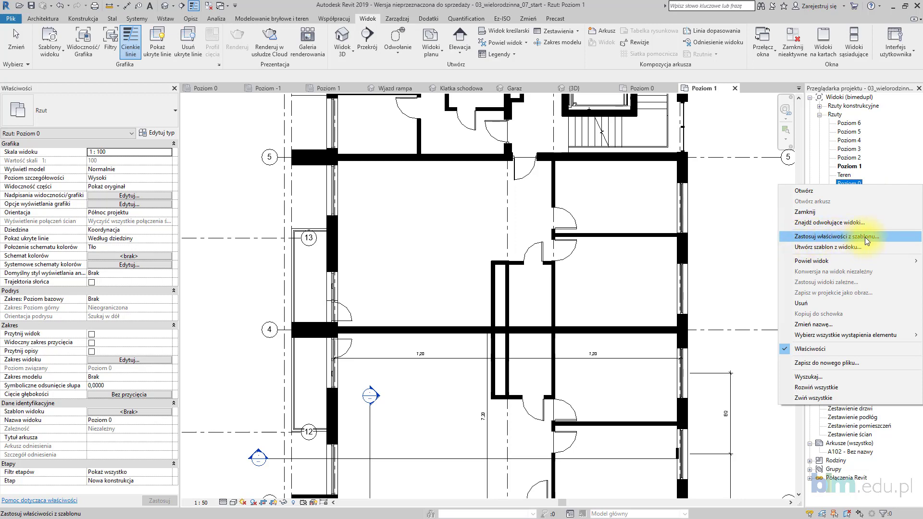
left_click(859, 167)
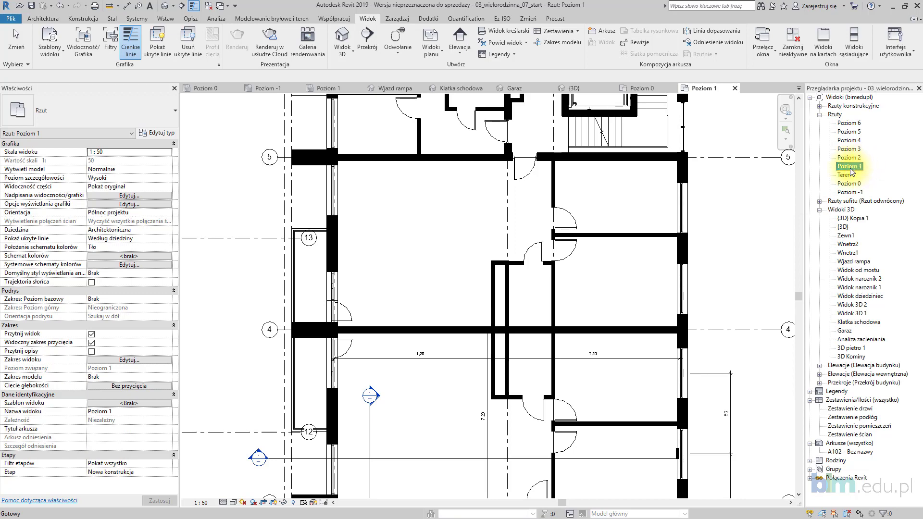
left_click(137, 403)
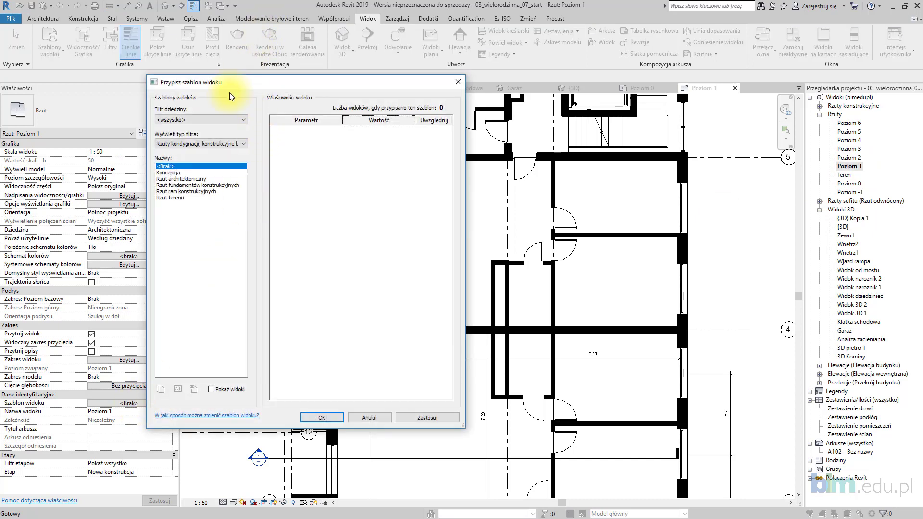
Assign the Koncepcja template to the Poziom 1 plan
left_click_drag(229, 93, 250, 62)
left_click(201, 155)
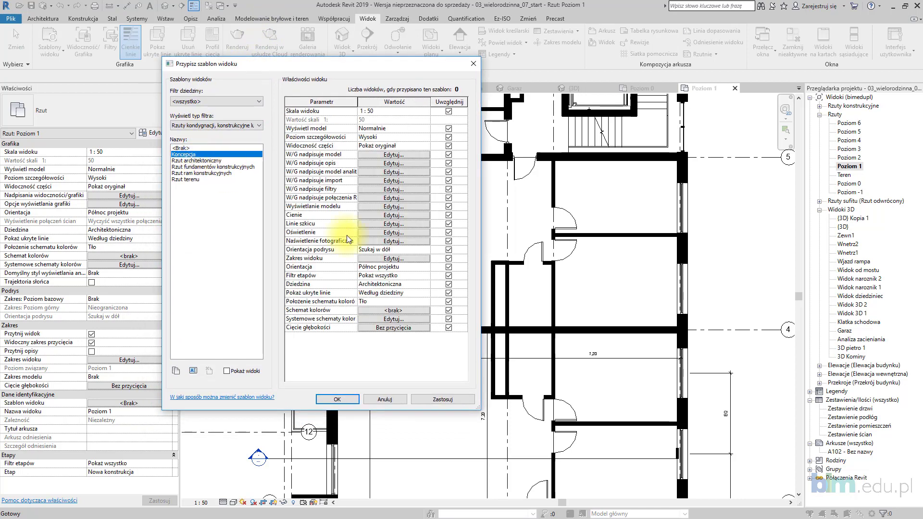
left_click(441, 401)
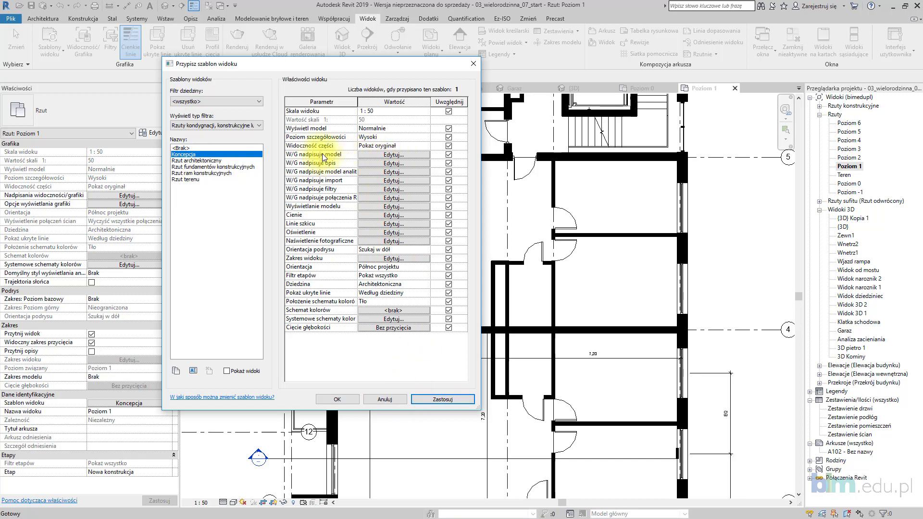
In Koncepcja's model V/G overrides, set the Ściany cut pattern colour to red and apply
left_click(371, 155)
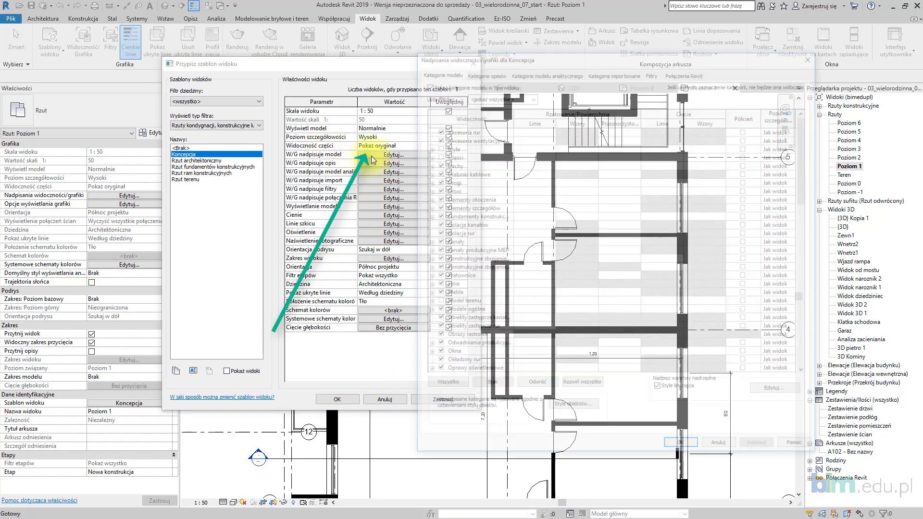
scroll(711, 252, "down", 3)
scroll(700, 254, "down", 3)
scroll(711, 256, "down", 3)
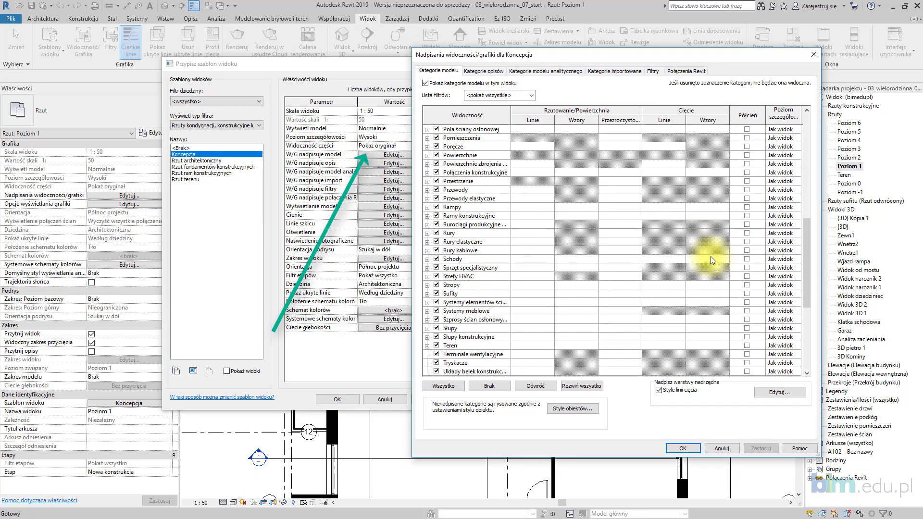
scroll(708, 258, "down", 3)
scroll(708, 260, "down", 4)
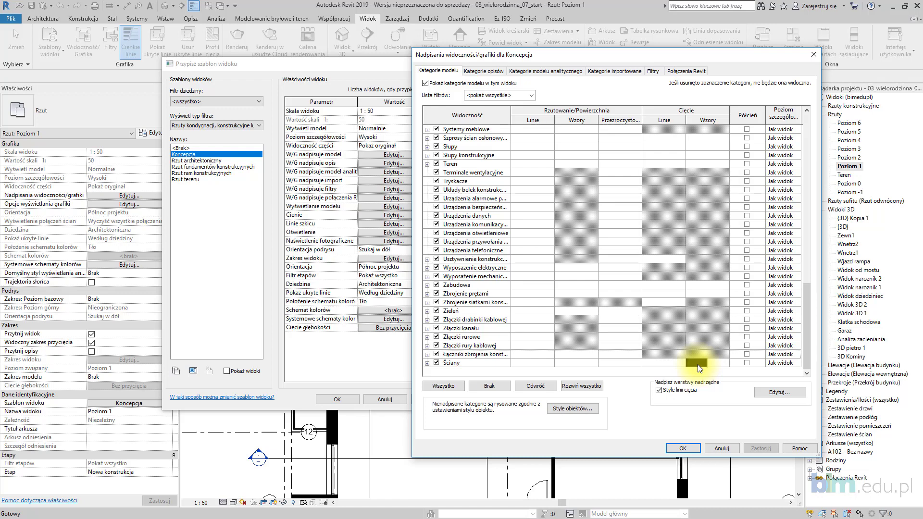
left_click(698, 364)
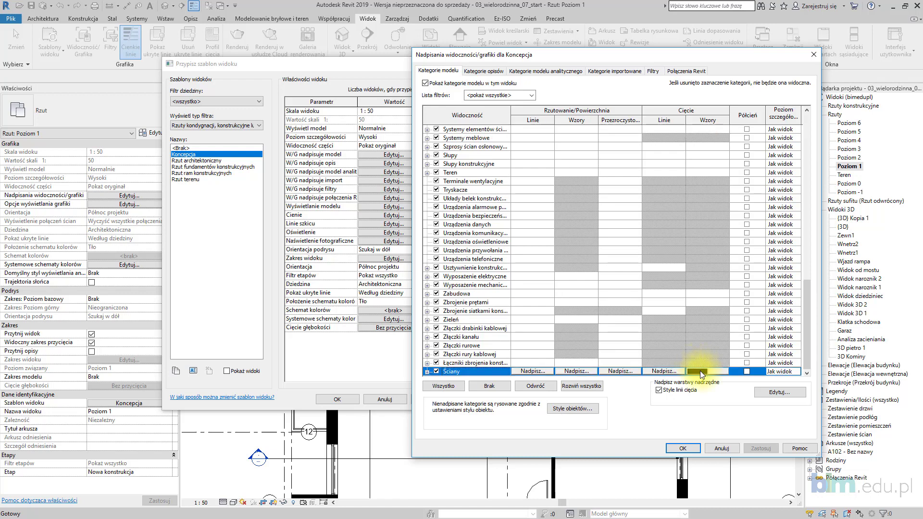
left_click(700, 371)
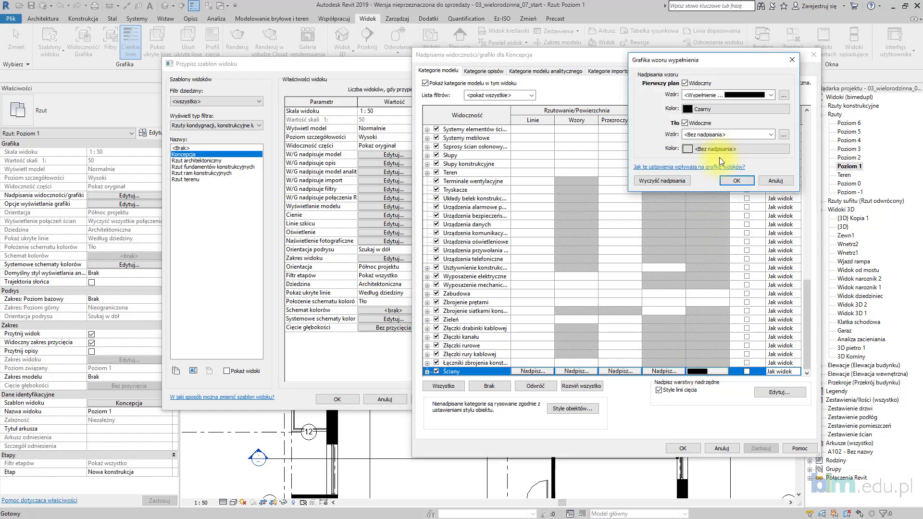
left_click(714, 111)
left_click(625, 134)
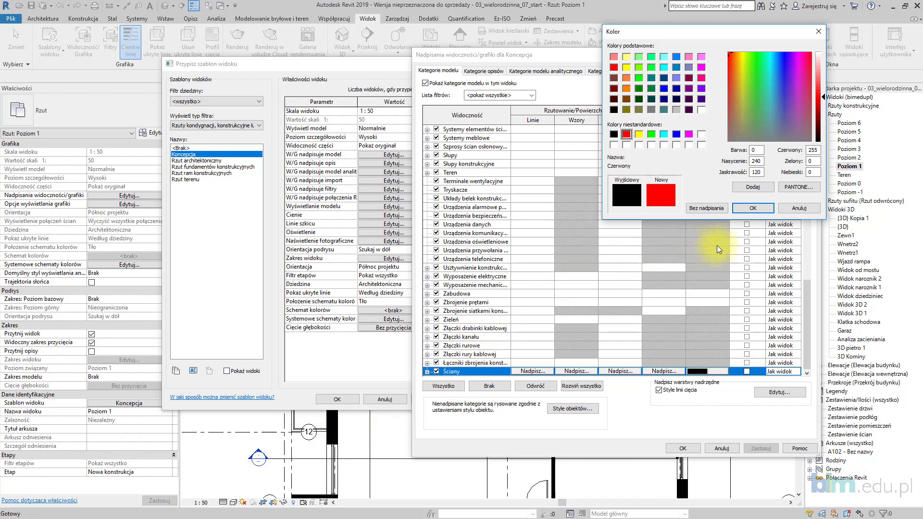
left_click(753, 208)
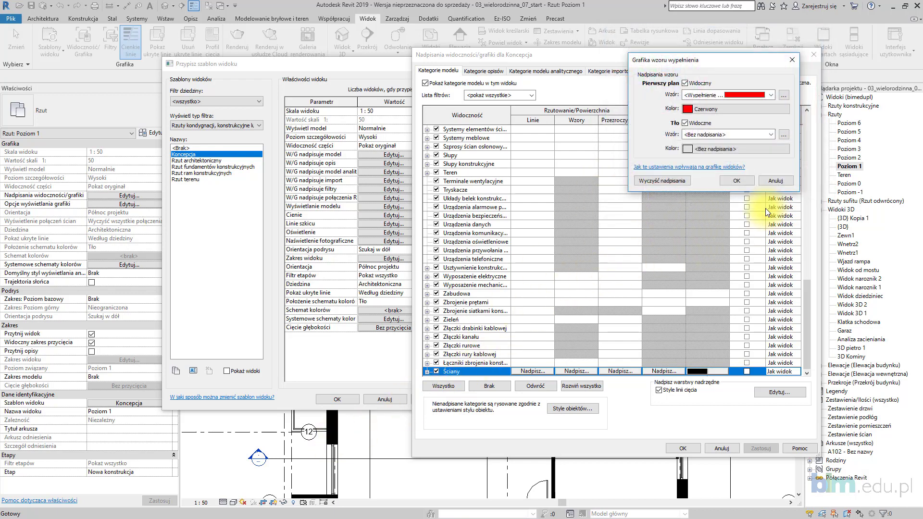
left_click(737, 181)
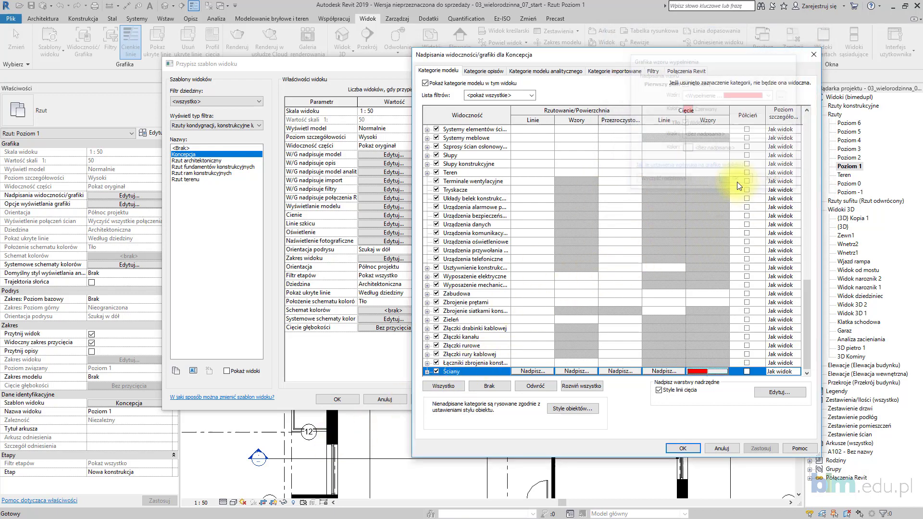
left_click(766, 449)
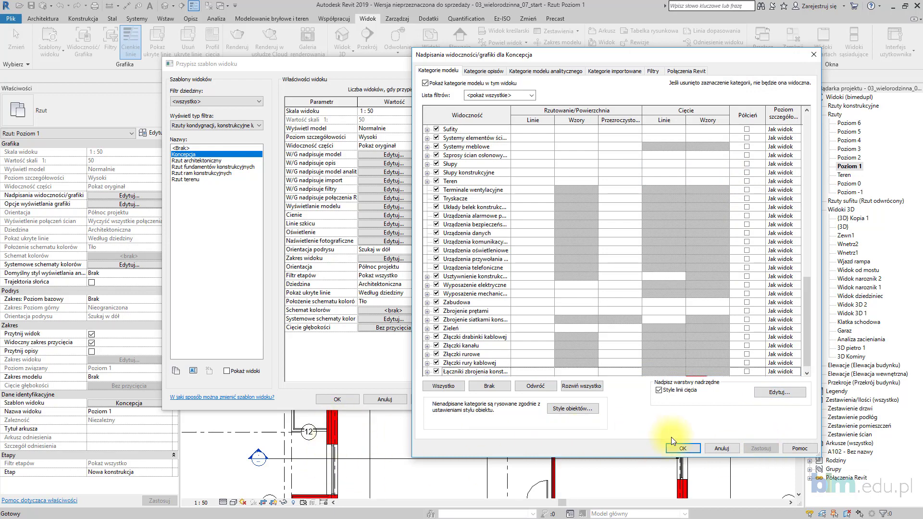
scroll(727, 217, "down", 1)
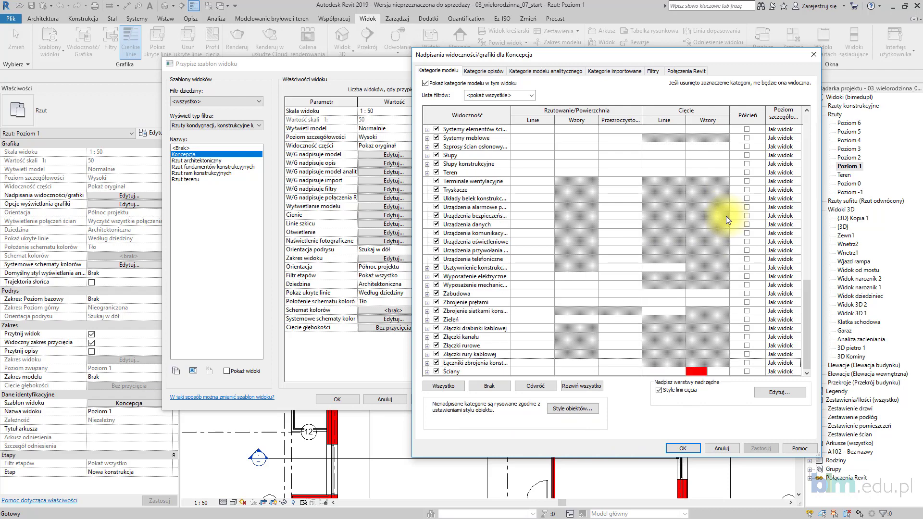
left_click(691, 446)
Close the template assignment, then open the Poziom 2 and Poziom 3 floor plans
left_click(336, 400)
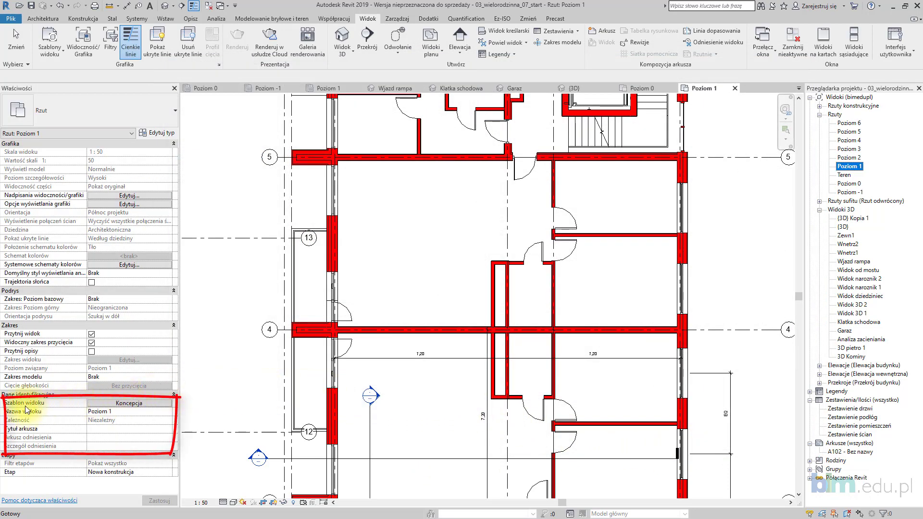
left_click(850, 157)
double_click(849, 158)
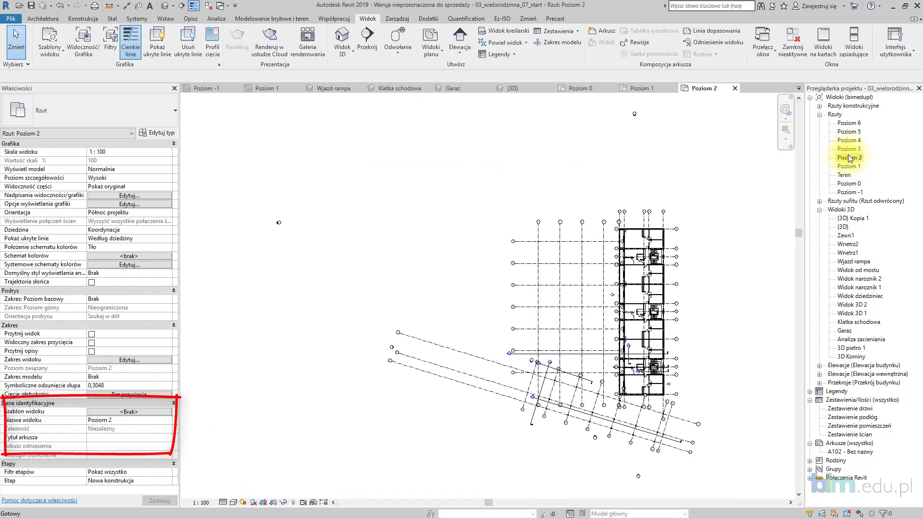
scroll(660, 355, "up", 5)
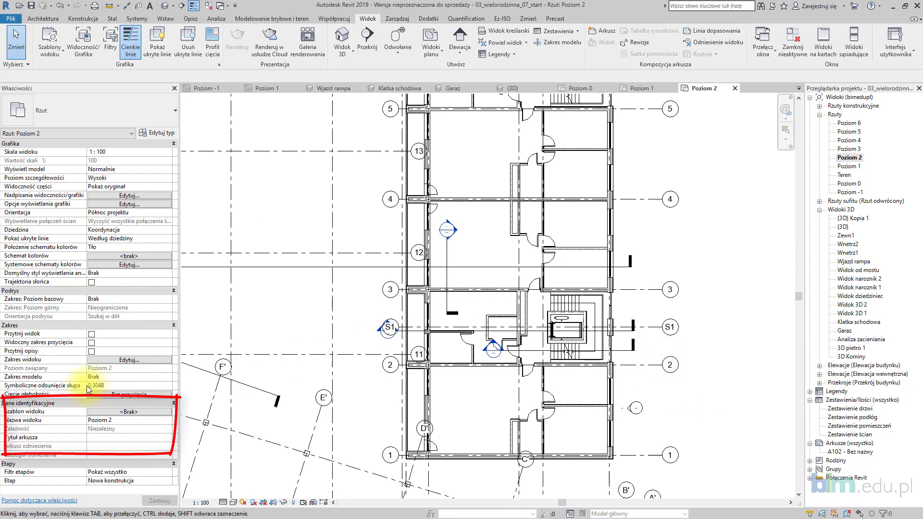
left_click(848, 149)
double_click(847, 153)
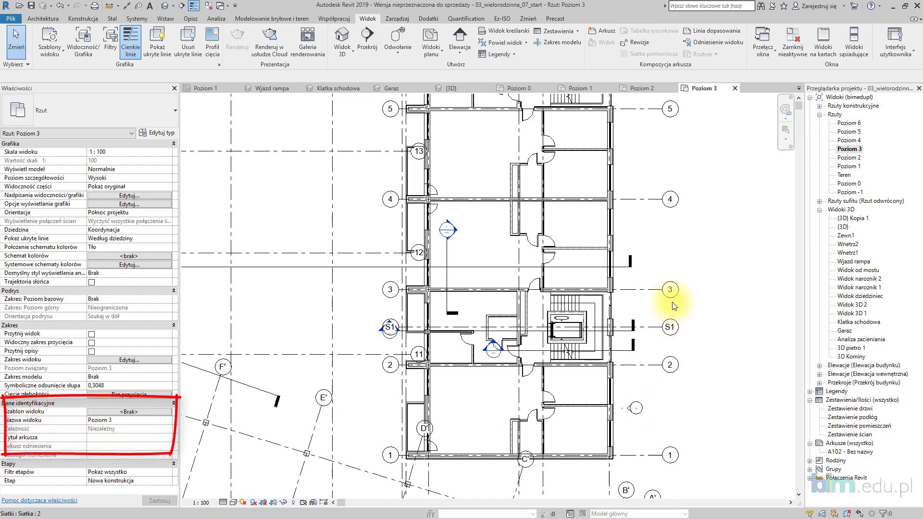
left_click(855, 166)
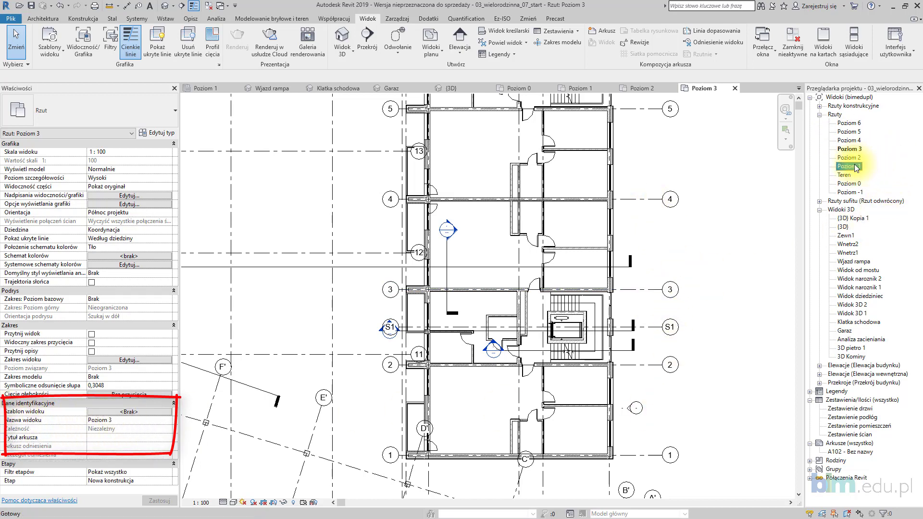
Select floor plans Poziom 1 through Poziom 6 and bring up their view template assignment
left_click(855, 126, "shift")
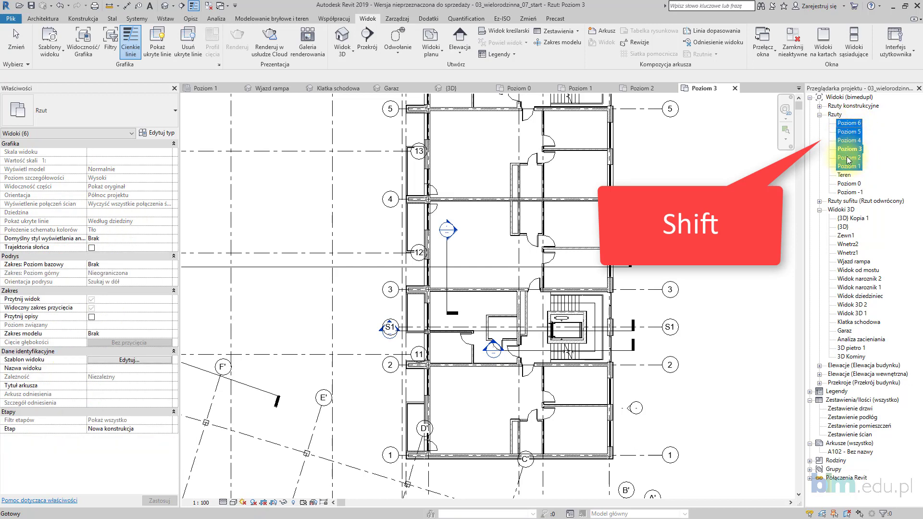
left_click(853, 126, "shift")
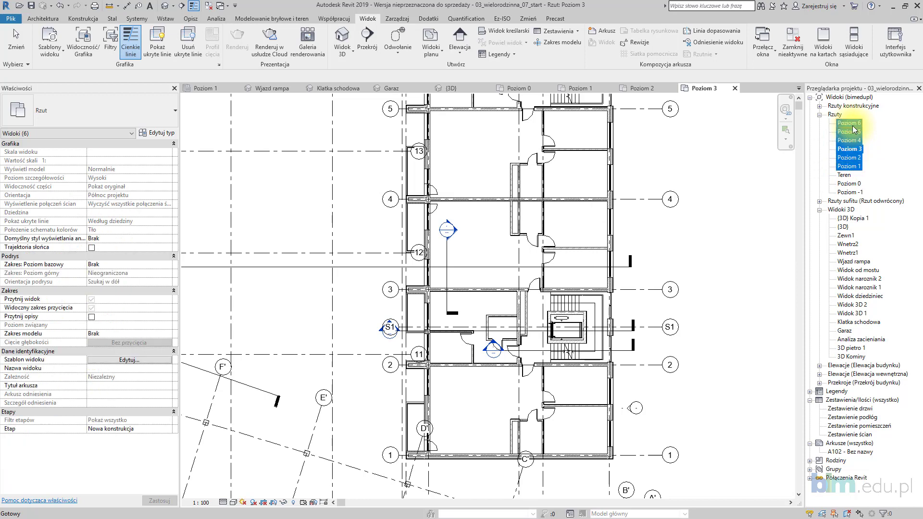
left_click(140, 359)
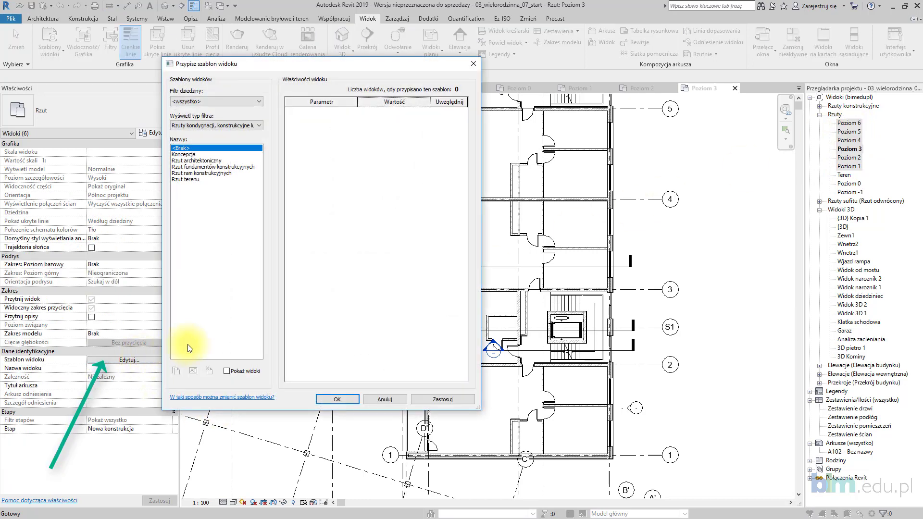
Assign Koncepcja to all six plans, with the view type filter set to <wszystko>
left_click(197, 155)
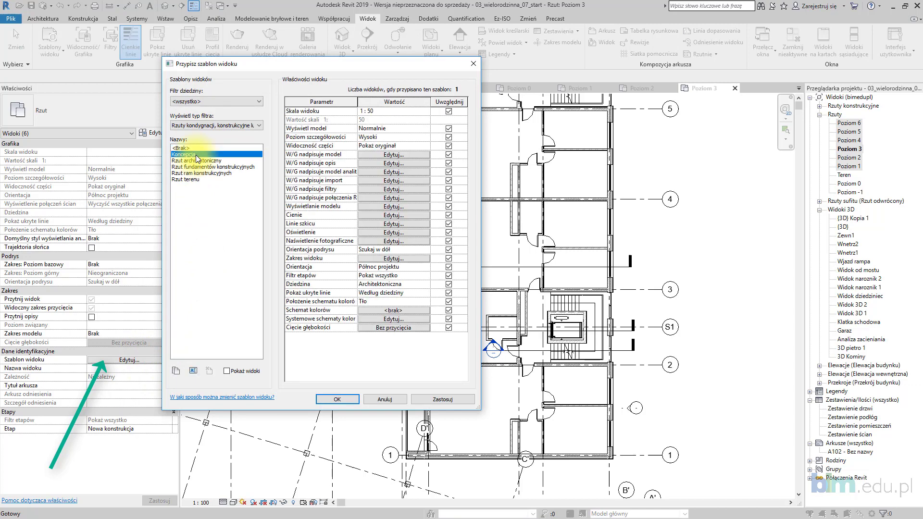
left_click(207, 126)
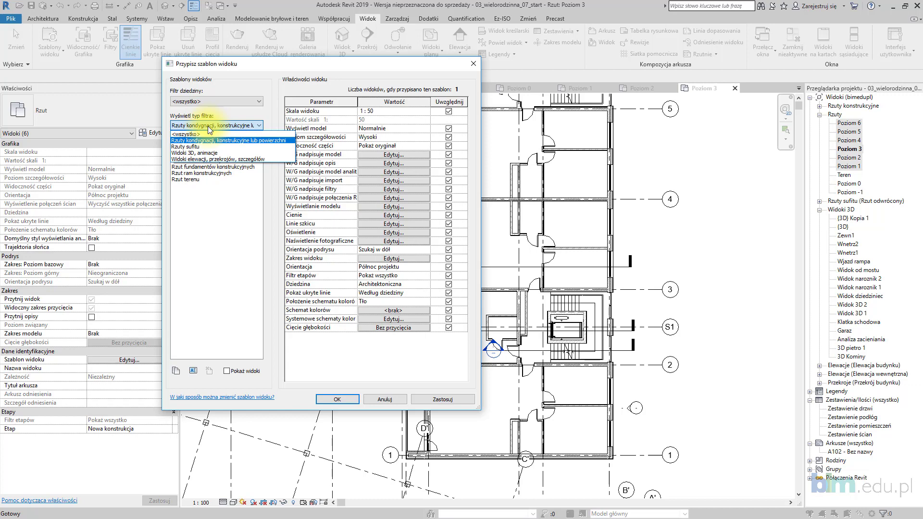
left_click(208, 126)
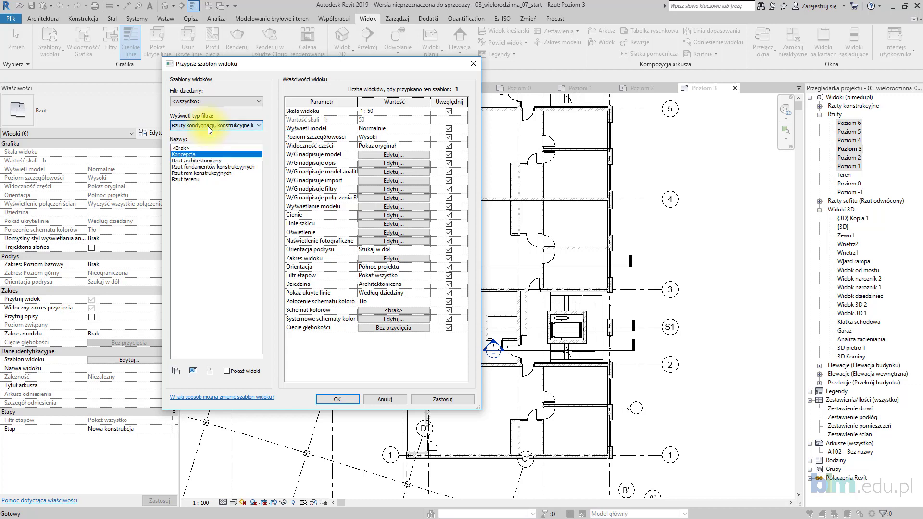
left_click(208, 126)
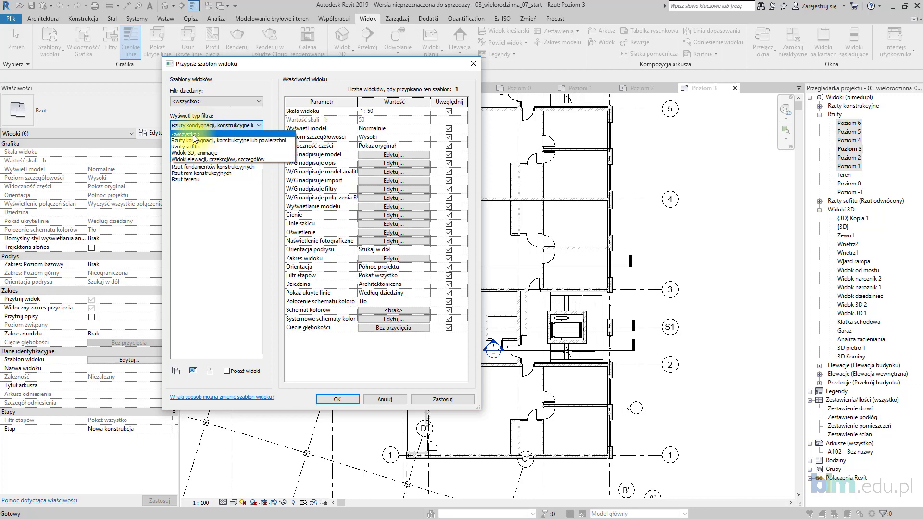
left_click(193, 134)
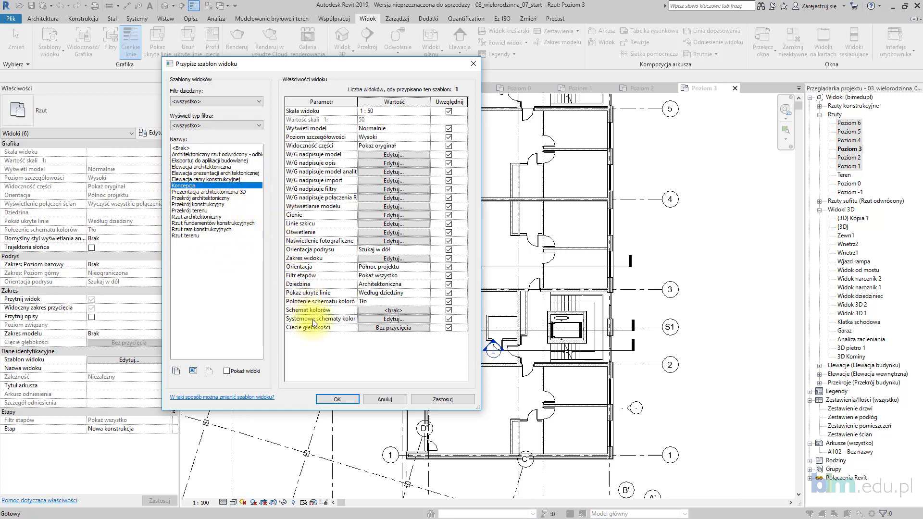
left_click(337, 400)
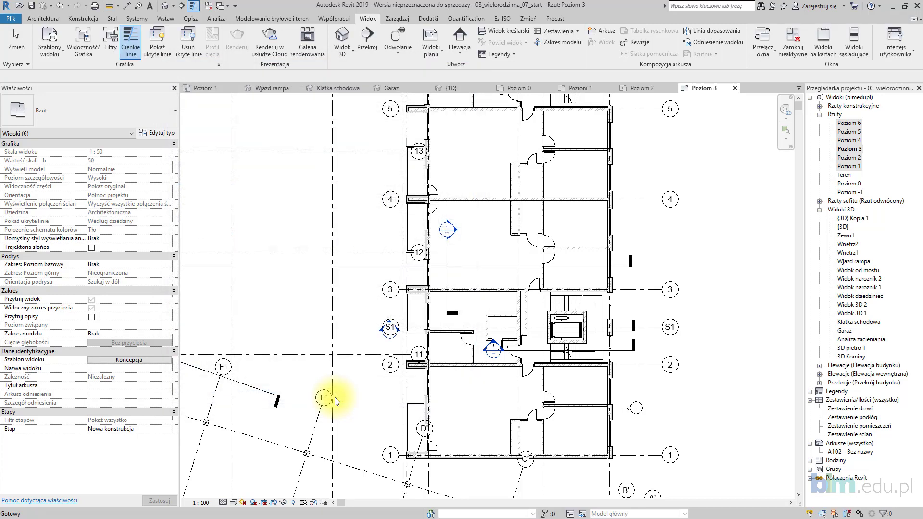
Open the Poziom 2 and Poziom 4 floor plans
left_click(849, 158)
double_click(848, 158)
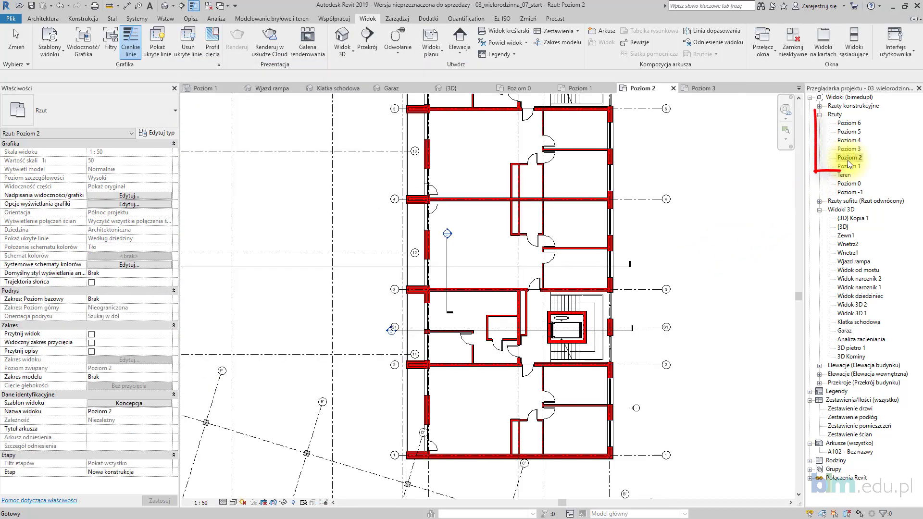
left_click(850, 141)
double_click(850, 141)
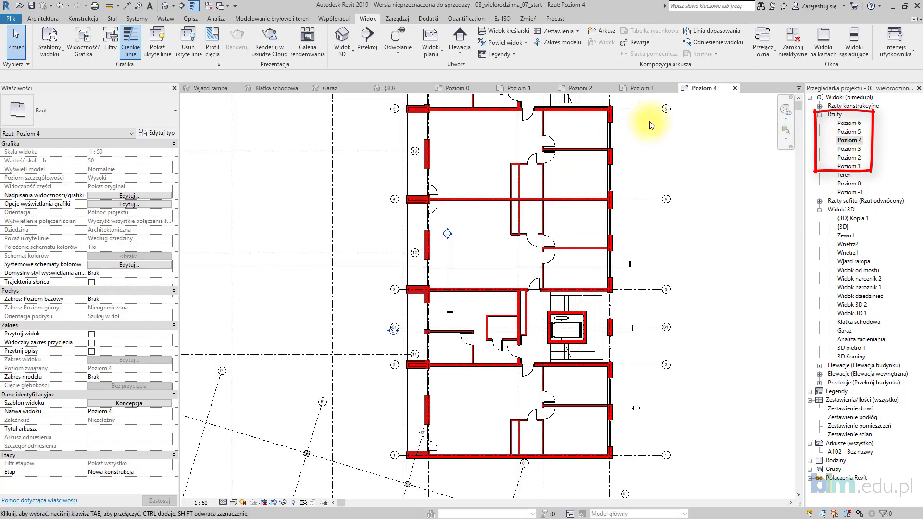
Tile Poziom 3 beside Poziom 4, then activate Poziom 4 and zoom into its plan
left_click(651, 88)
left_click_drag(610, 113, 178, 166)
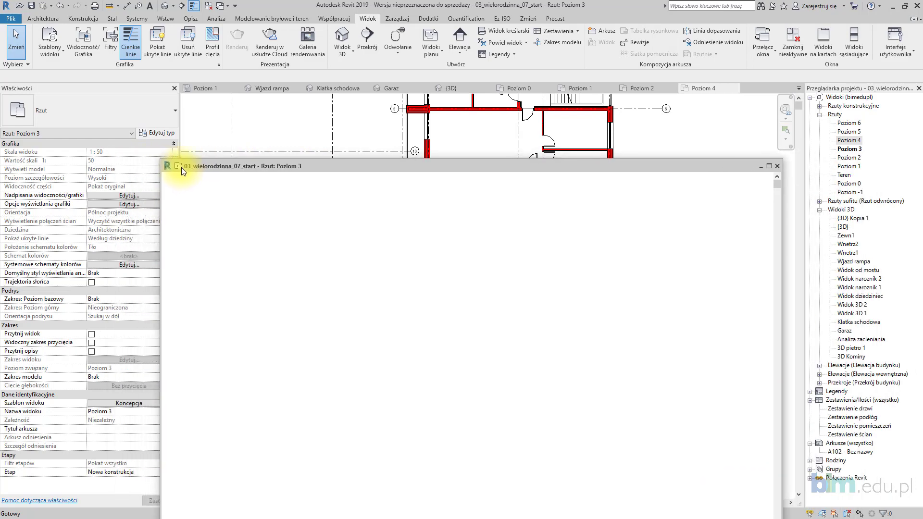
left_click_drag(178, 166, 183, 169)
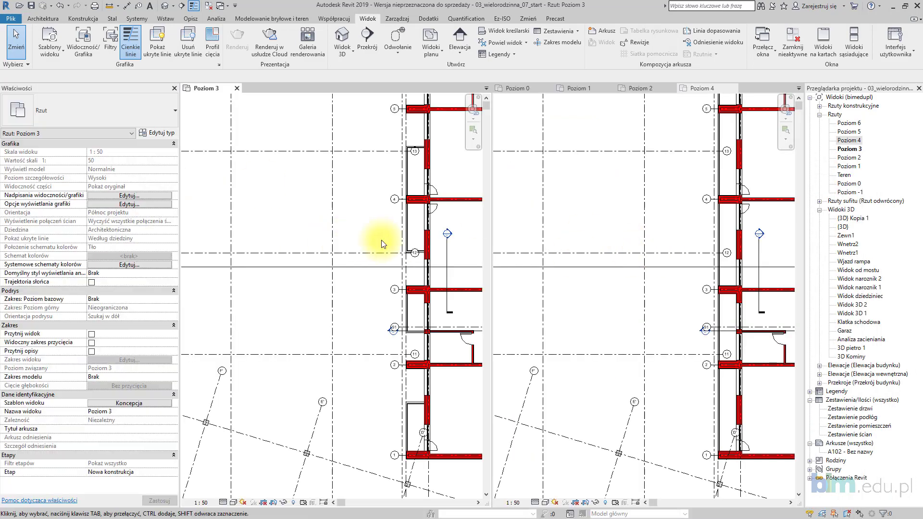
scroll(407, 243, "down", 5)
scroll(451, 303, "up", 2)
scroll(429, 264, "up", 2)
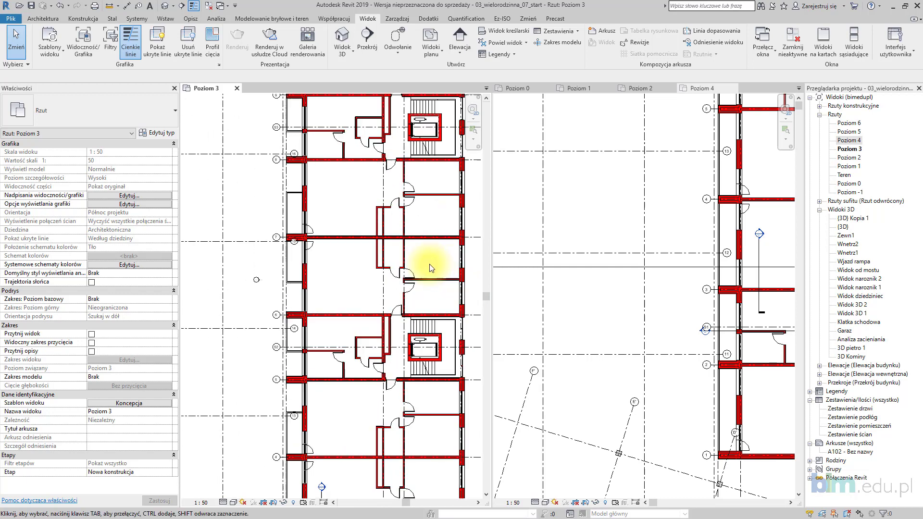
scroll(552, 231, "down", 1)
left_click(622, 284)
scroll(625, 250, "up", 2)
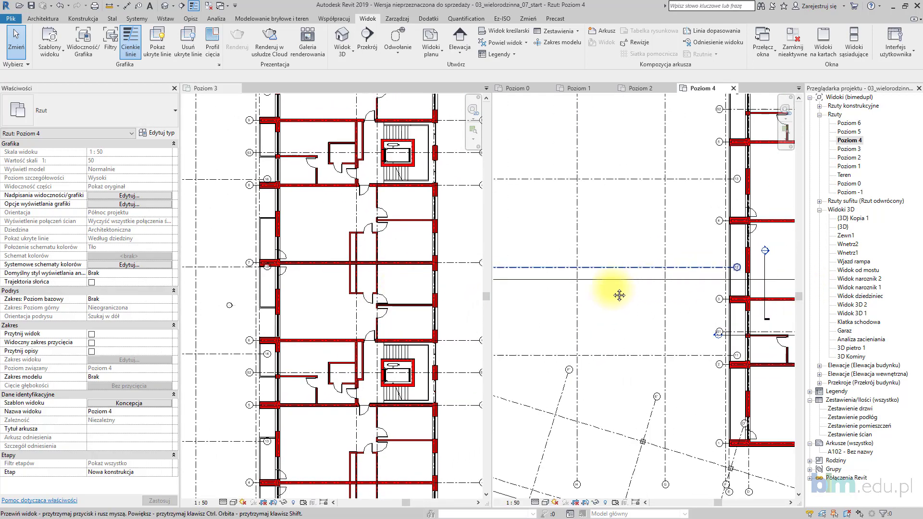
scroll(612, 234, "up", 3)
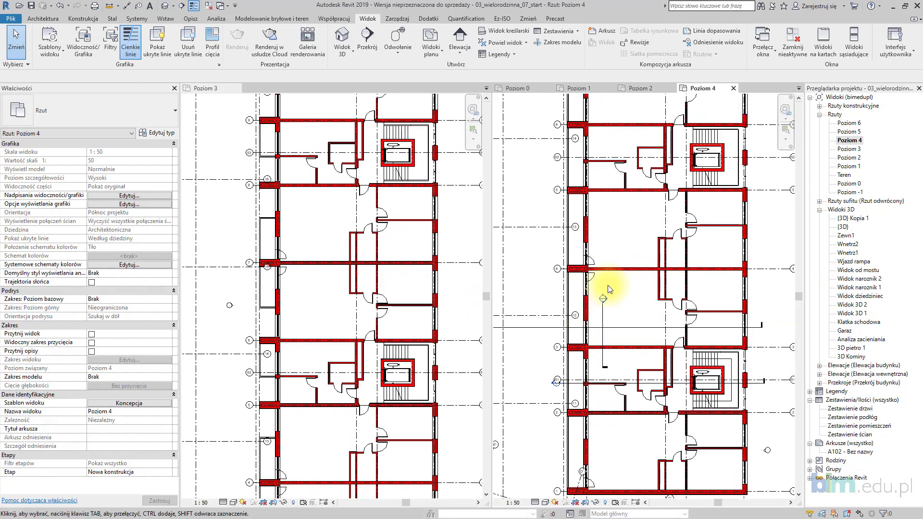
In the Koncepcja view template, change the Walls (Ściany) cut pattern colour to black and apply
left_click(53, 48)
left_click(68, 111)
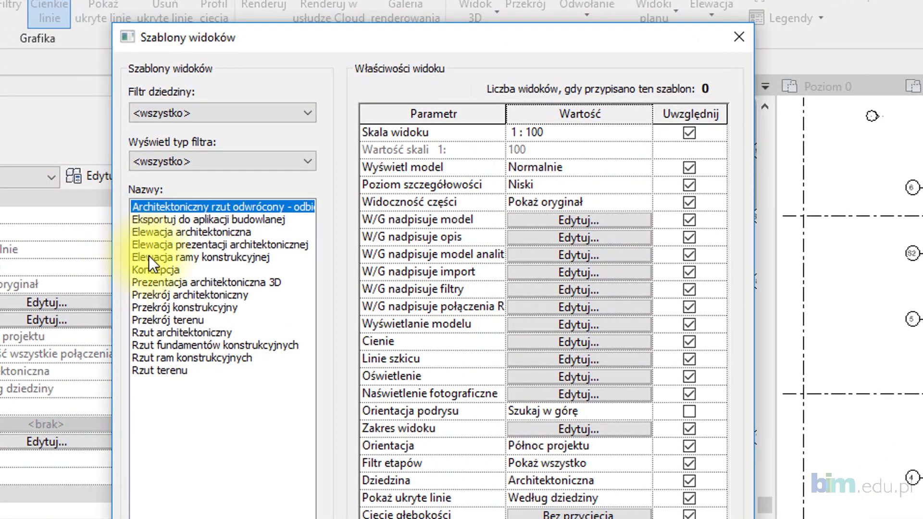
left_click(155, 270)
left_click(567, 220)
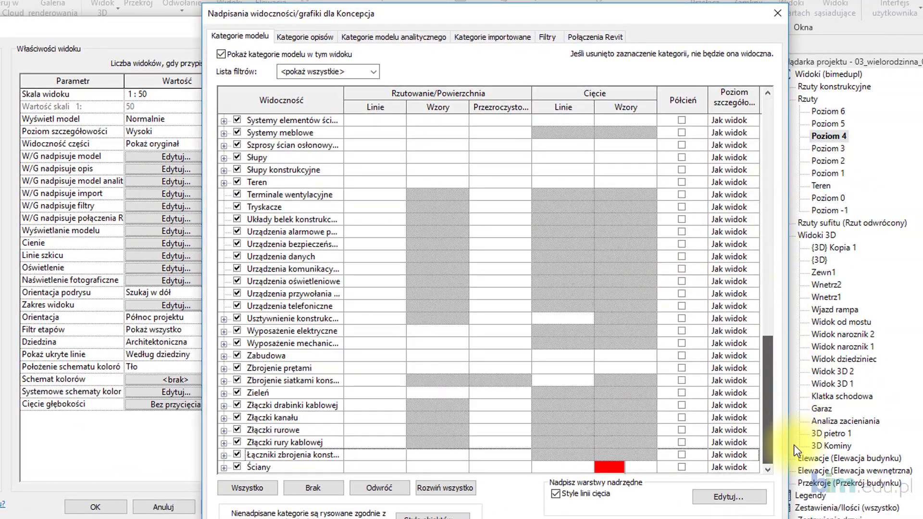
left_click(612, 467)
left_click(613, 469)
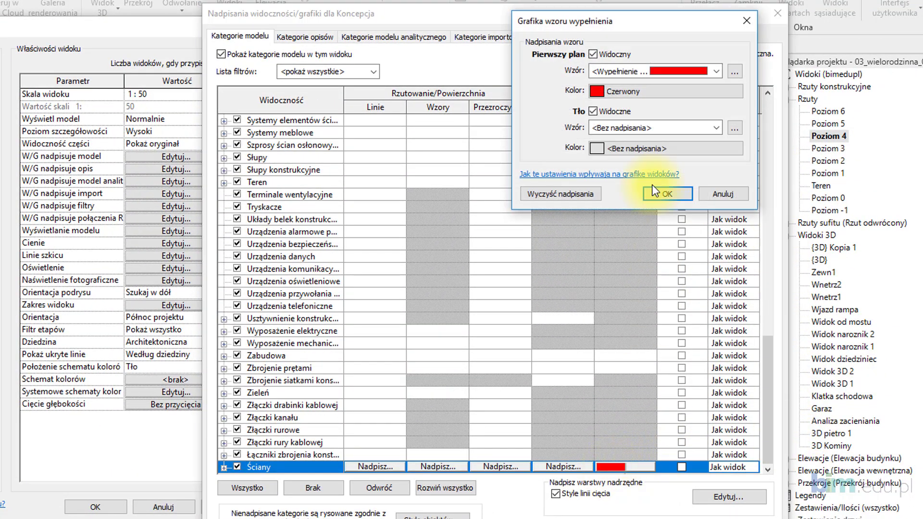
left_click(646, 89)
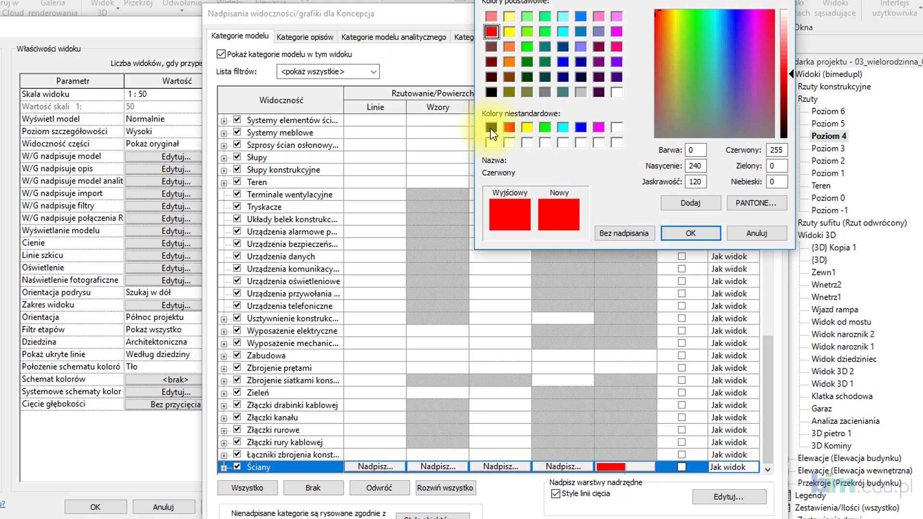
left_click(492, 127)
left_click(704, 233)
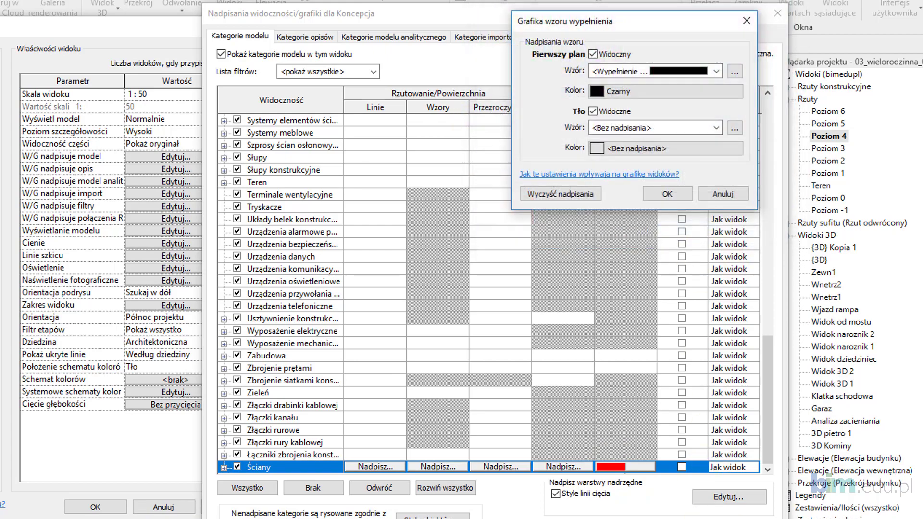
left_click(670, 195)
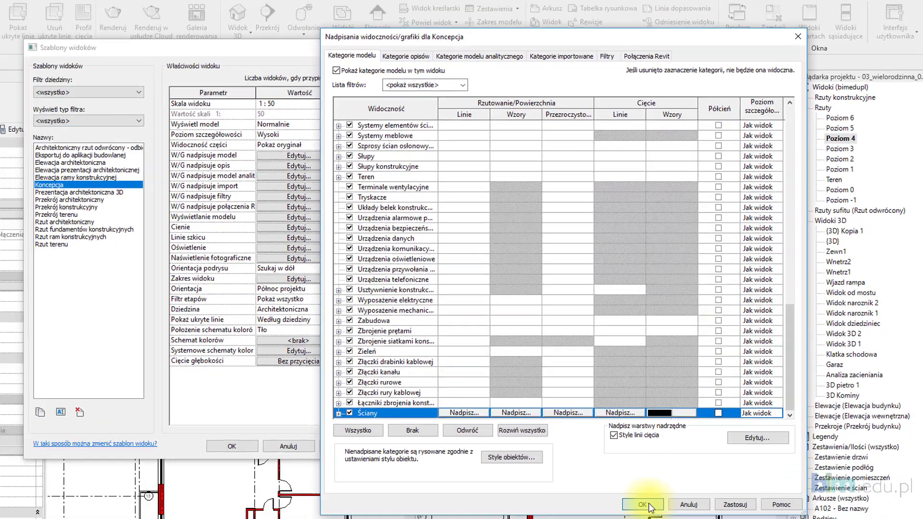
left_click(643, 505)
left_click(429, 401)
left_click(335, 402)
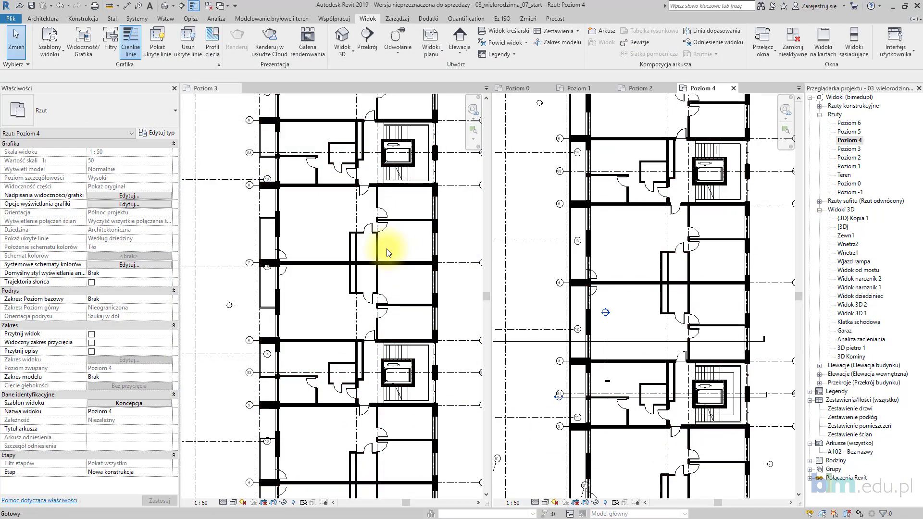
Activate Poziom 3 and check its scale, detail level and visual style controls on the view bar
scroll(389, 252, "down", 1)
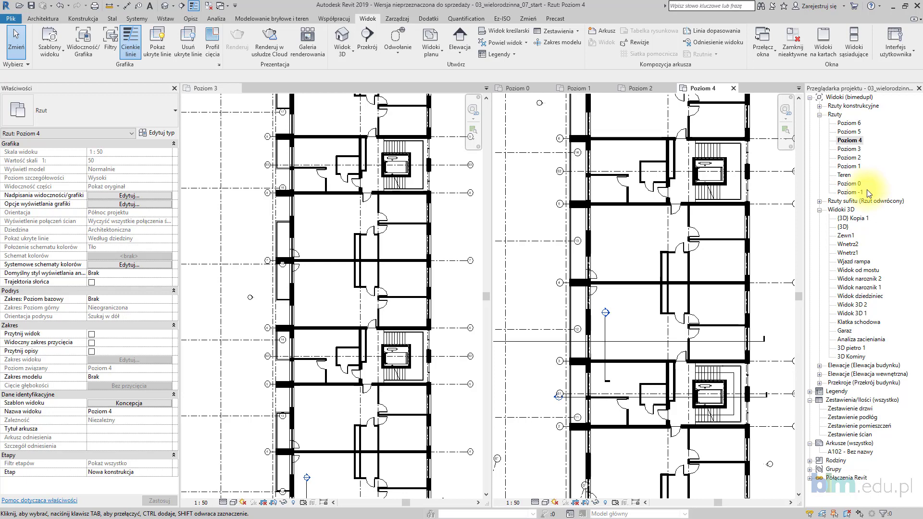
left_click(462, 309)
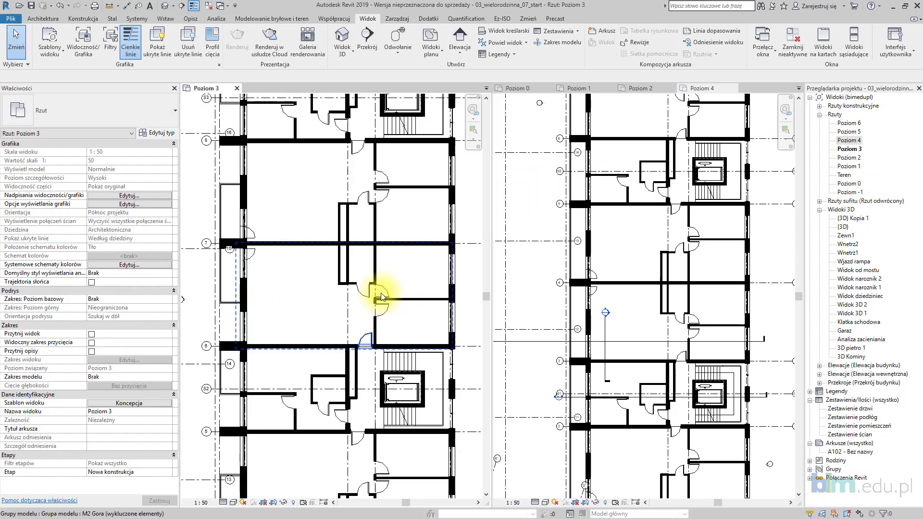
scroll(247, 292, "up", 3)
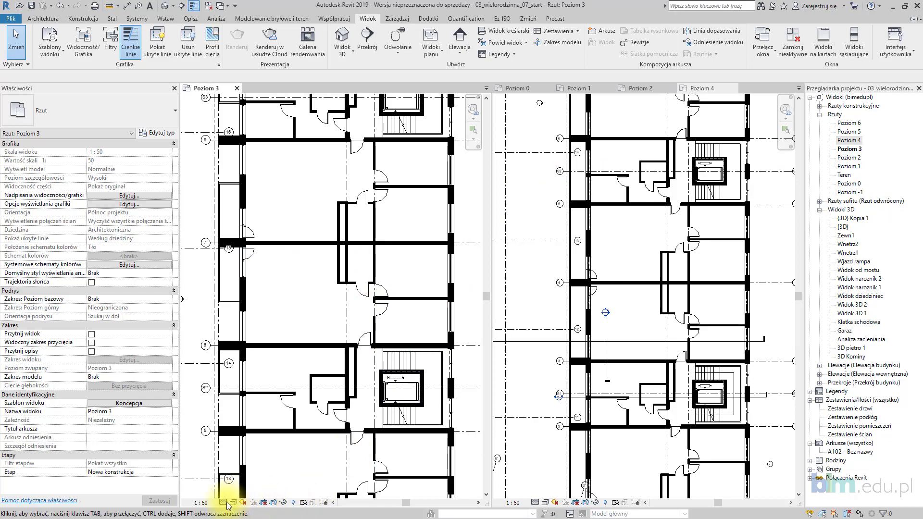
left_click(202, 502)
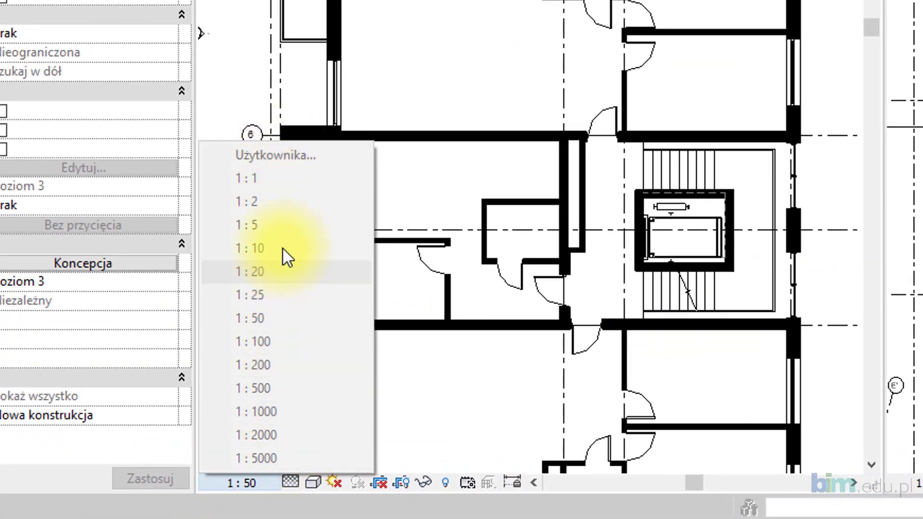
left_click(291, 481)
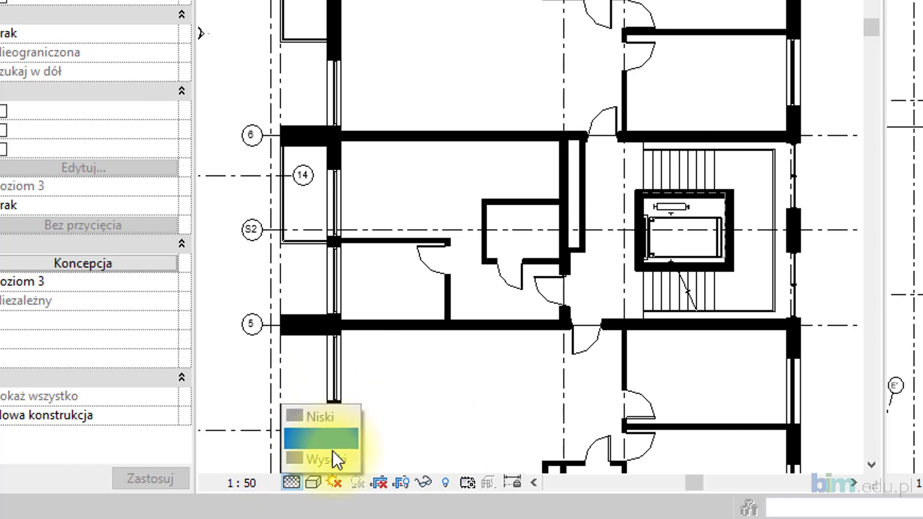
left_click(319, 480)
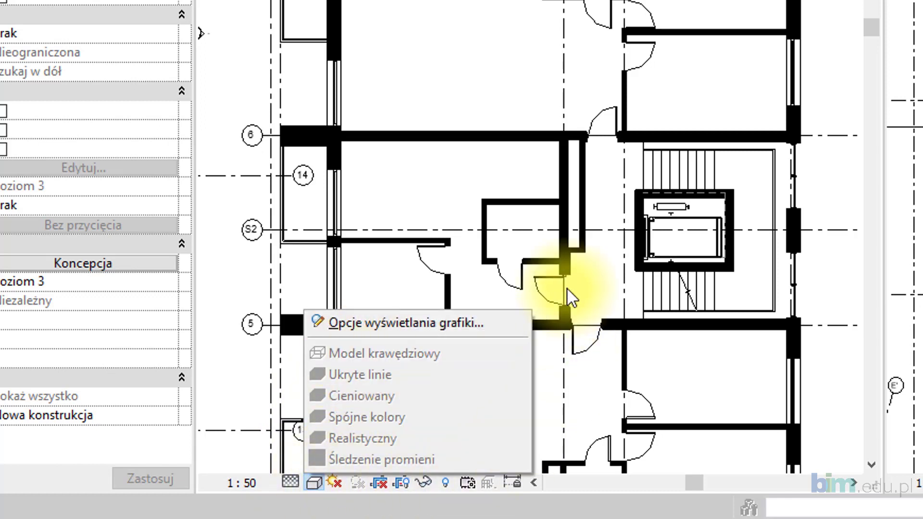
left_click(835, 273)
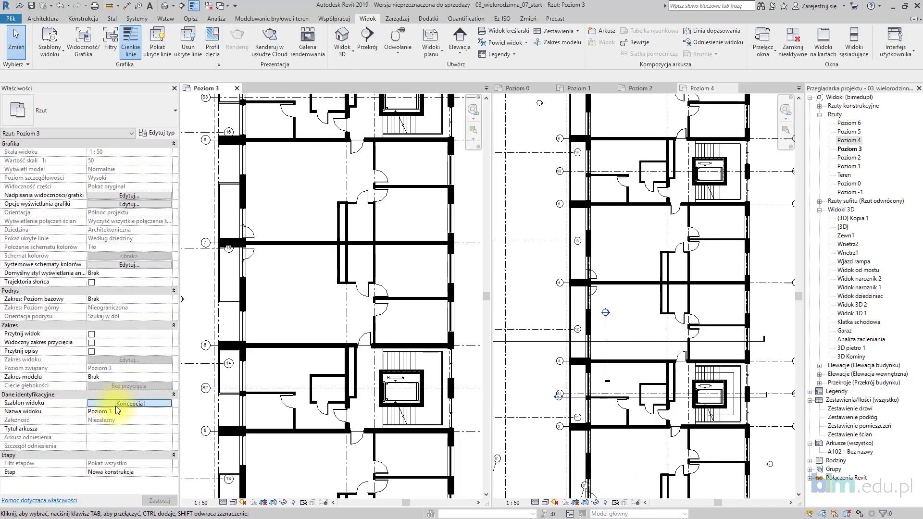
Exclude View Scale from the Koncepcja template's controlled properties
left_click(129, 403)
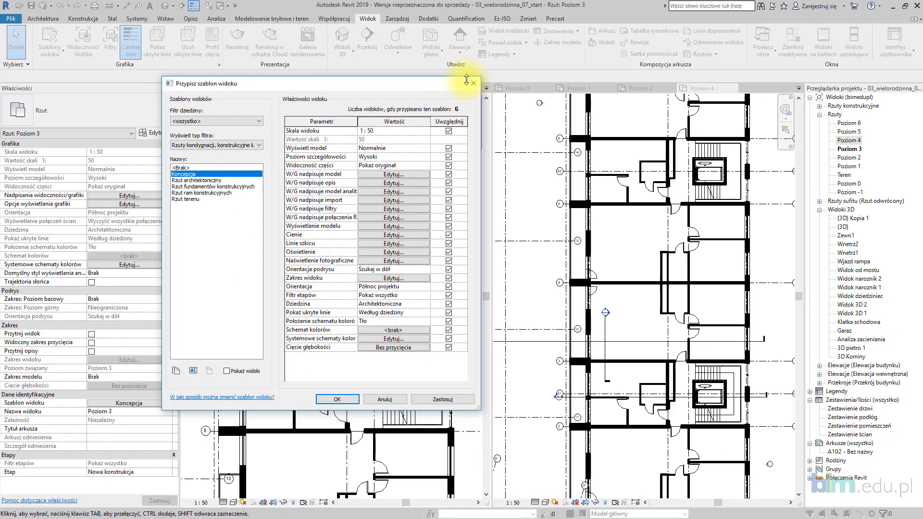
mouse_move(310, 87)
left_mouse_down()
mouse_move(537, 88)
mouse_move(615, 73)
left_mouse_up()
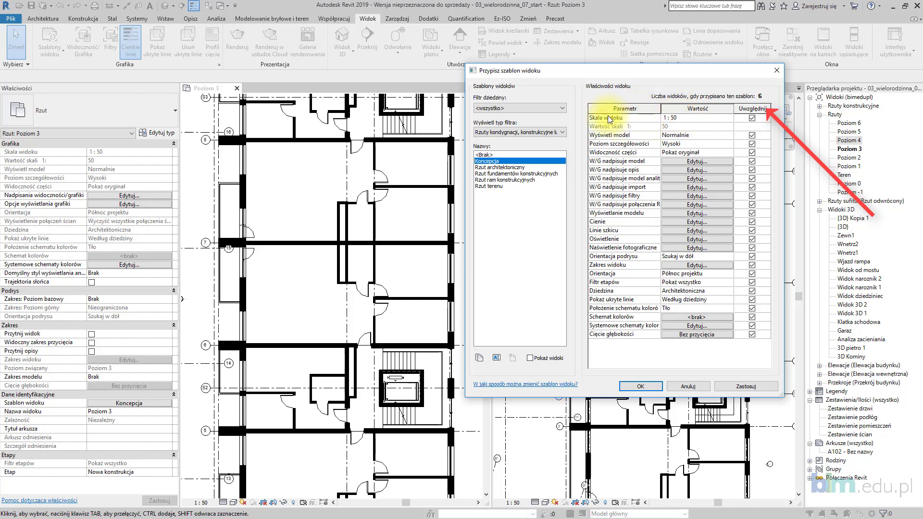
left_click(753, 118)
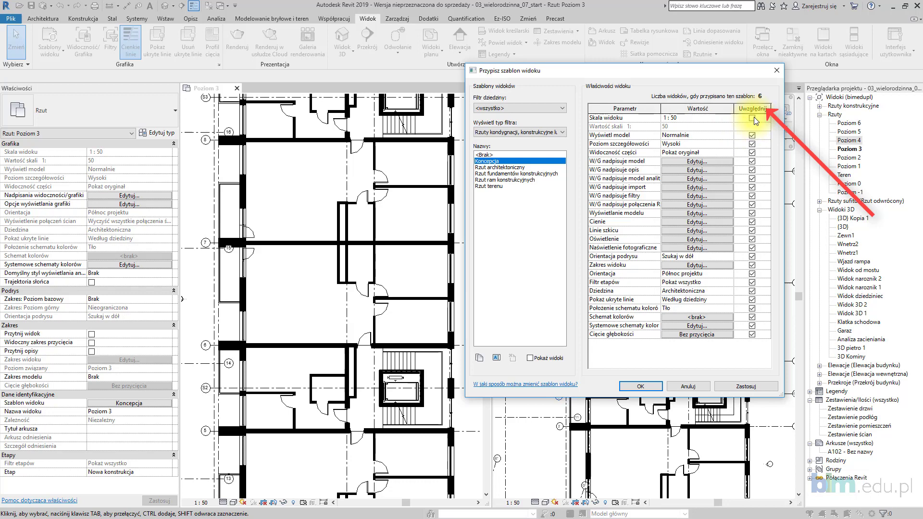
left_click(746, 387)
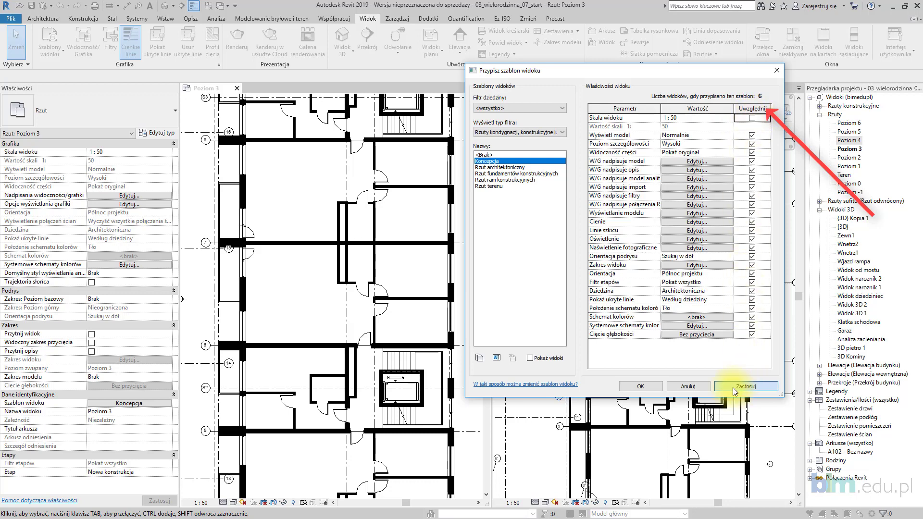
left_click(654, 384)
Set Poziom 3 to 1:100, and Poziom 4 to 1:500 then back to 1:100
left_click(201, 503)
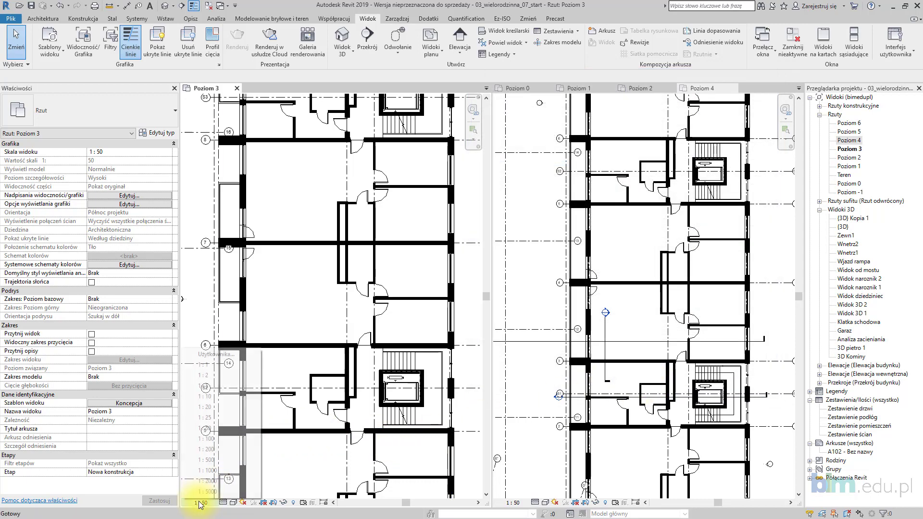
left_click(218, 439)
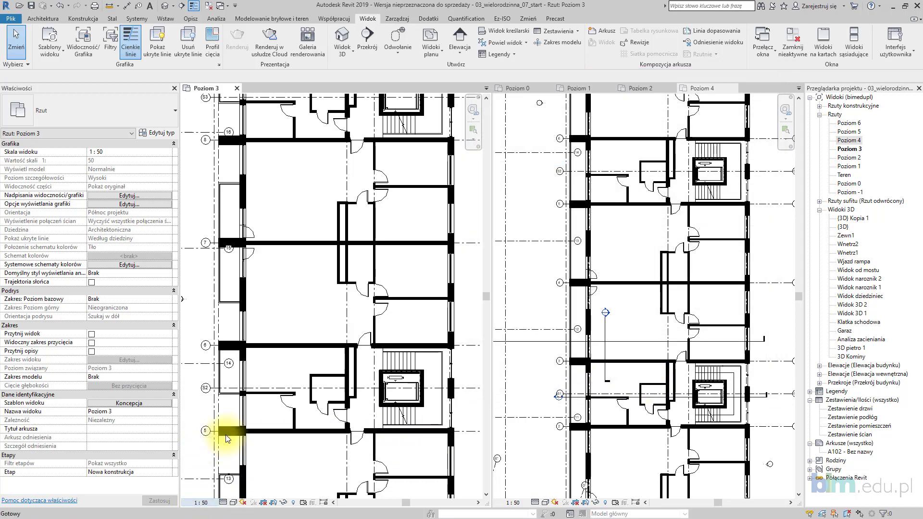
left_click(512, 502)
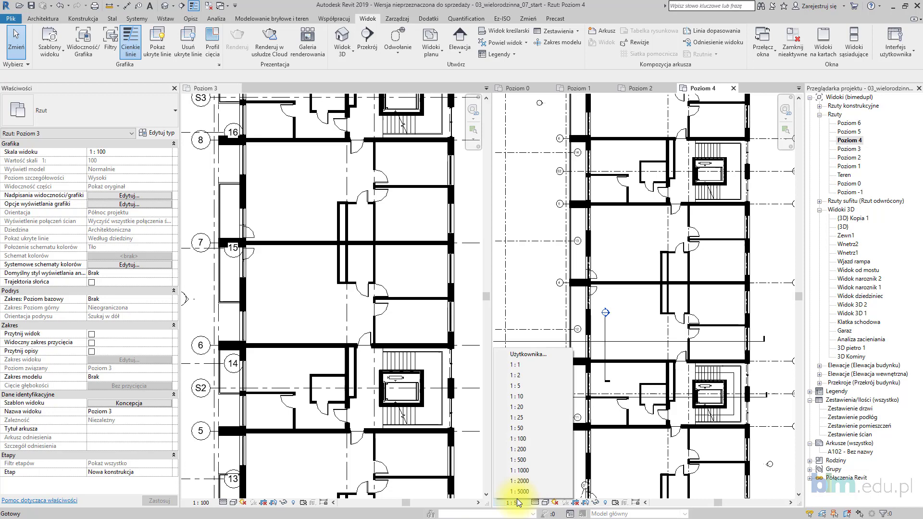
left_click(526, 460)
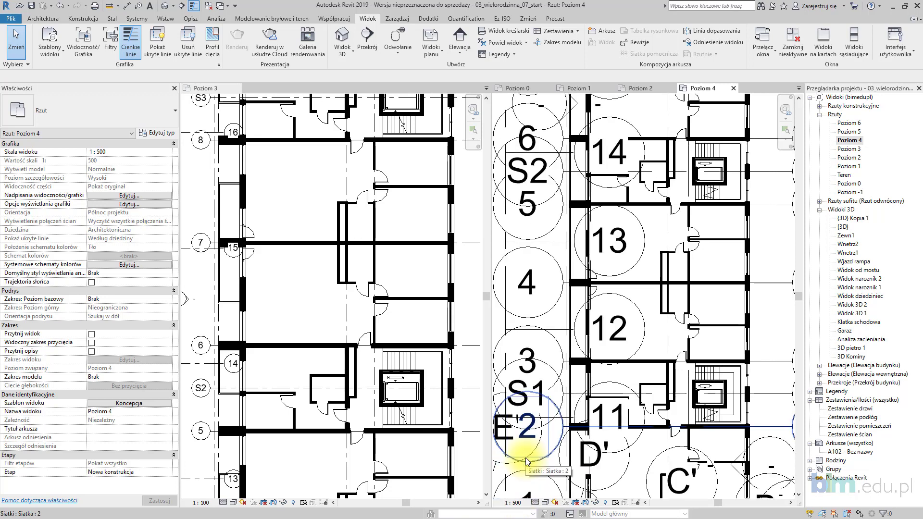
left_click(513, 502)
left_click(527, 440)
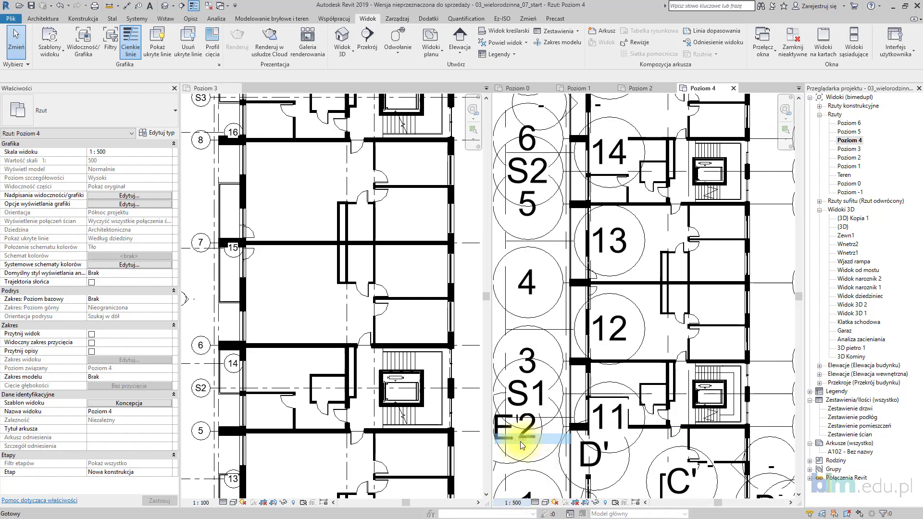
left_click(160, 405)
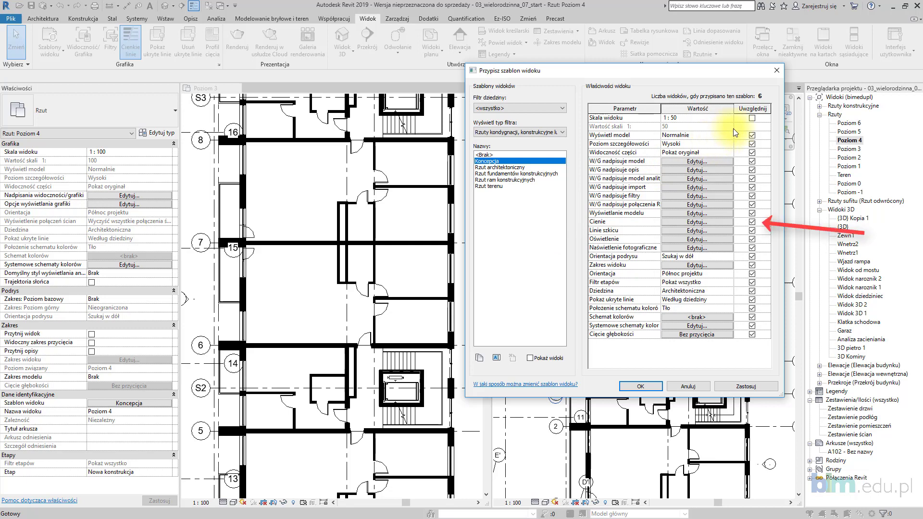
Free shadows from the Koncepcja template and toggle shadows on and off in Poziom 3 and Poziom 4
left_click(753, 222)
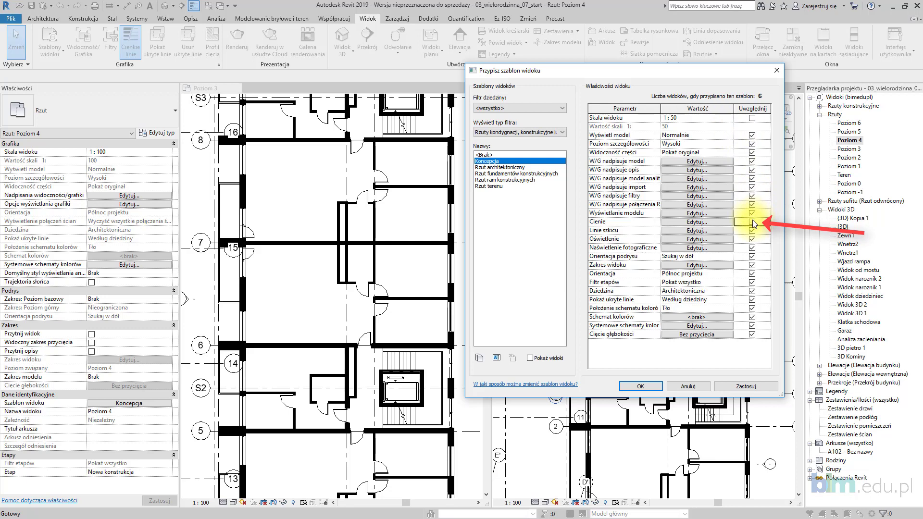
left_click(747, 389)
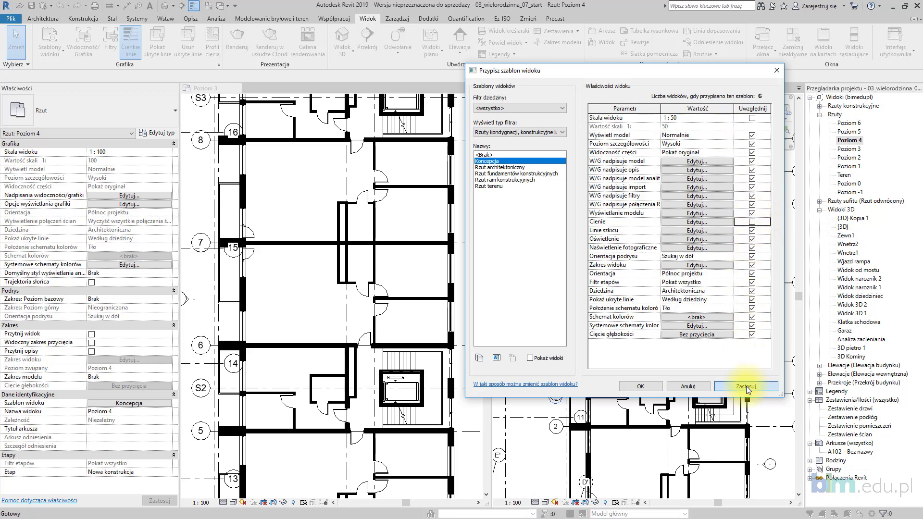
left_click(650, 388)
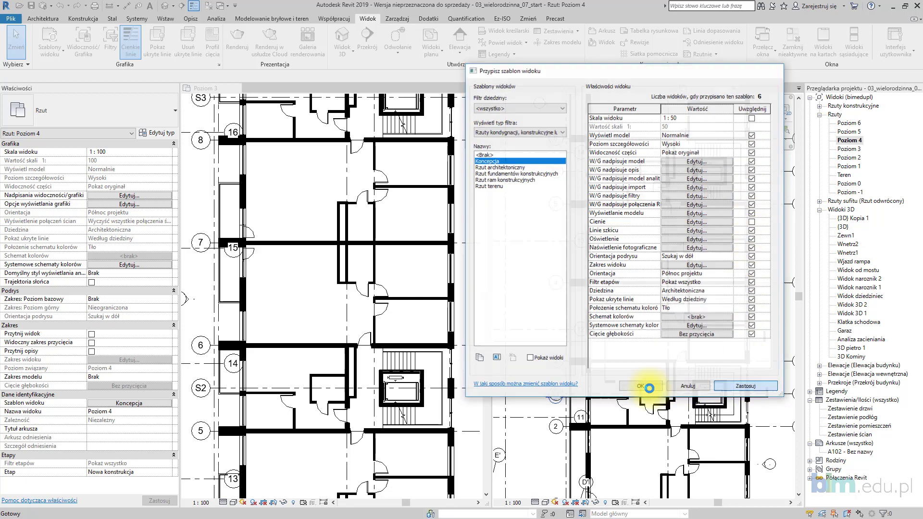
left_click(254, 504)
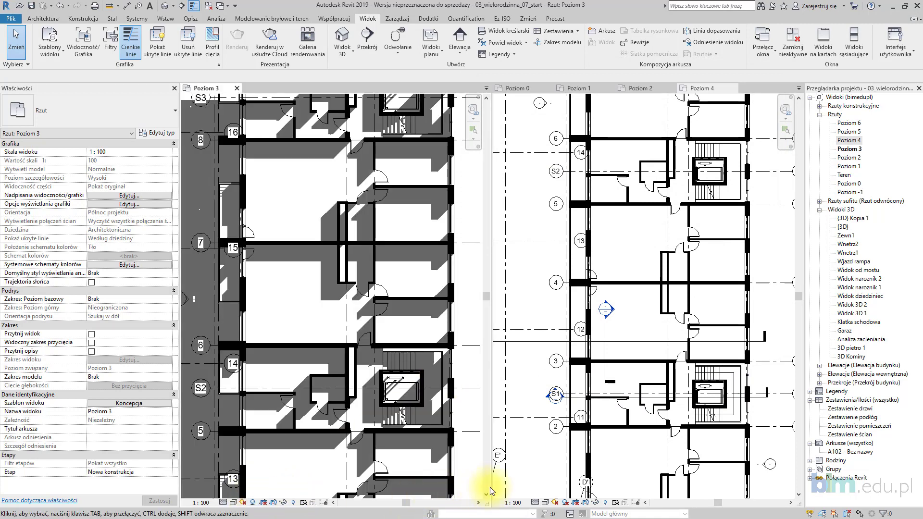
left_click(567, 503)
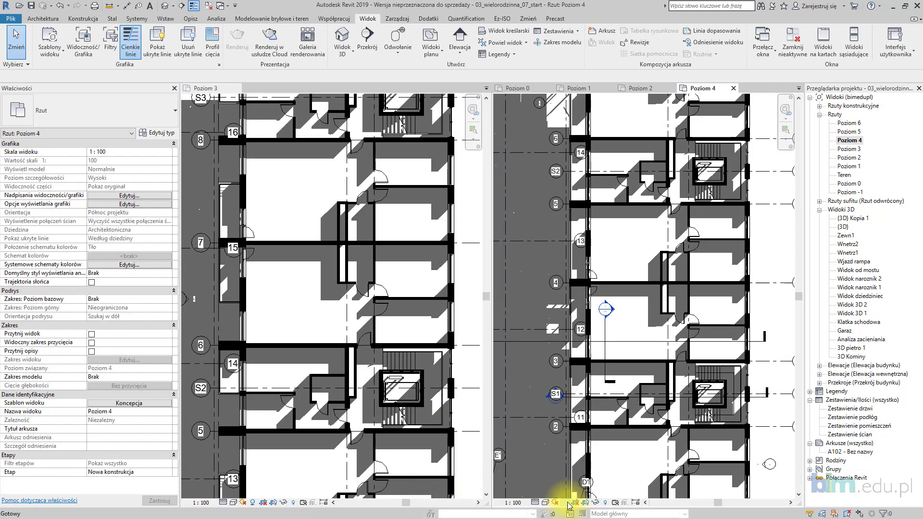
left_click(568, 503)
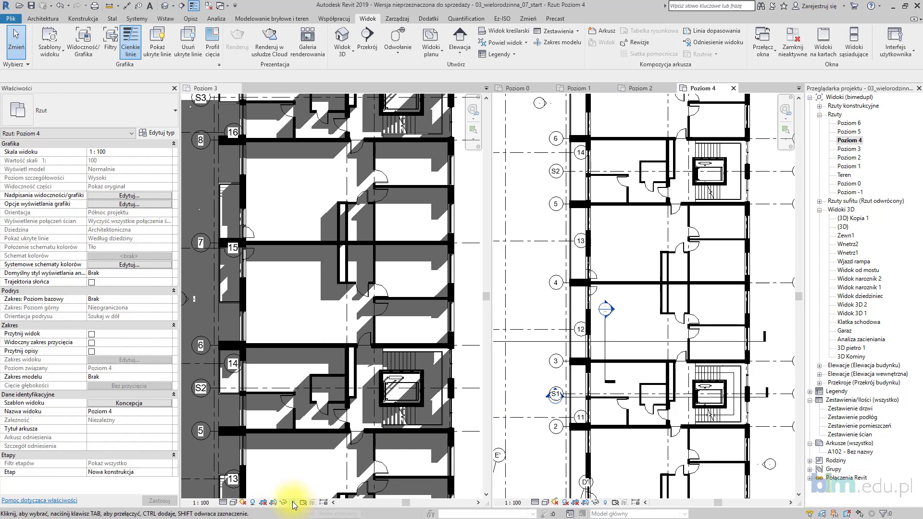
left_click(253, 503)
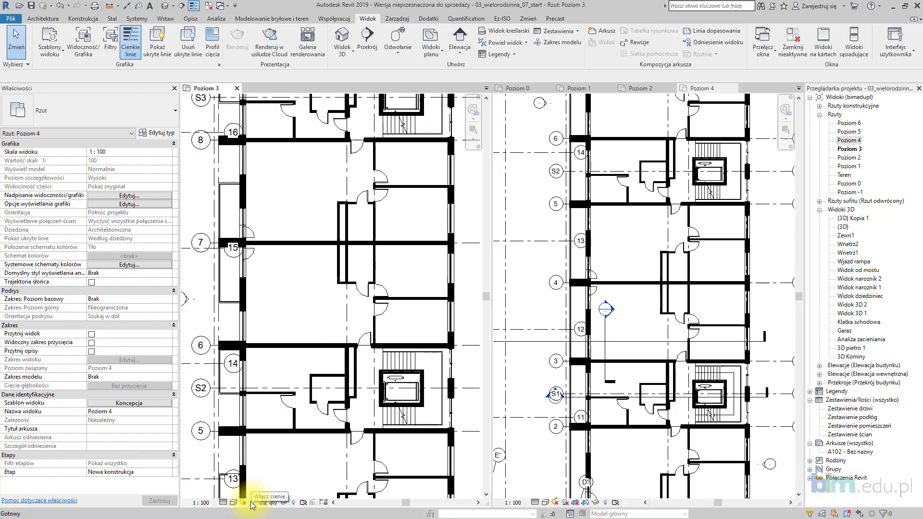
left_click(565, 503)
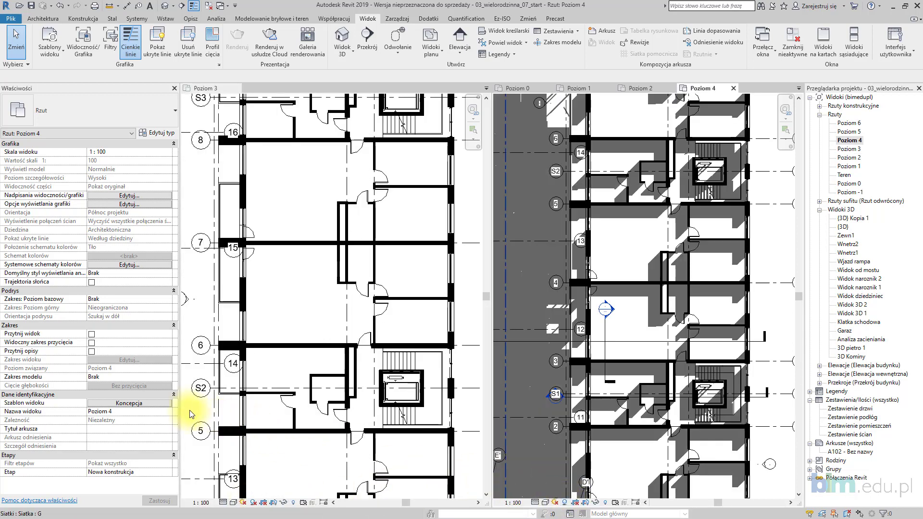
Make Koncepcja control shadows again, with Cast Shadows switched off in its graphic display options
left_click(156, 403)
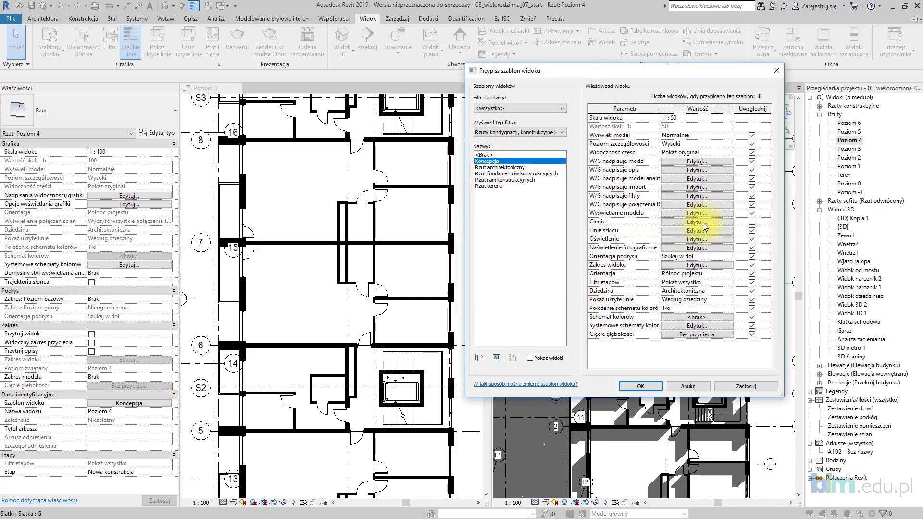
left_click(752, 221)
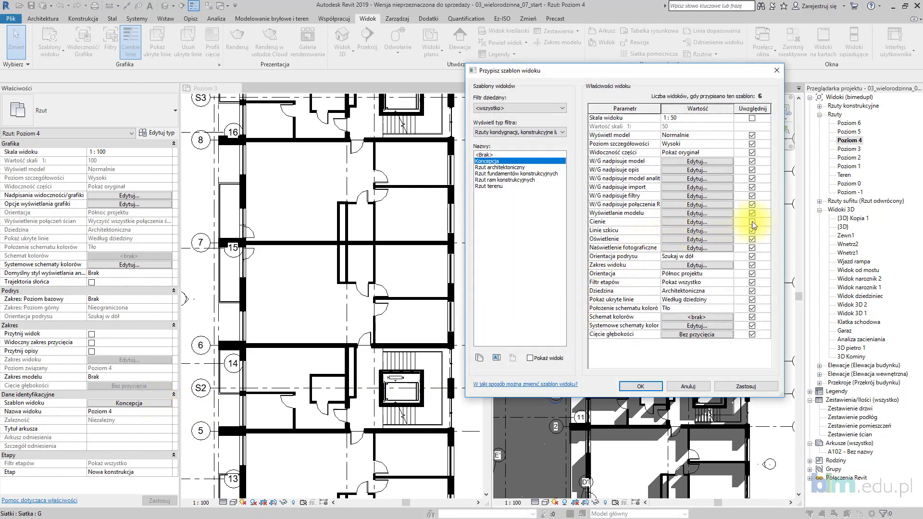
left_click(721, 221)
left_click(598, 185)
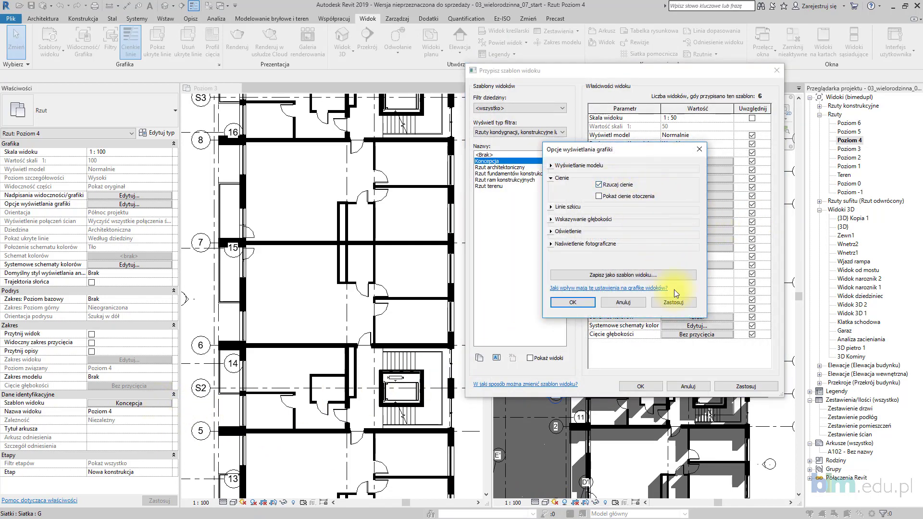
left_click(681, 303)
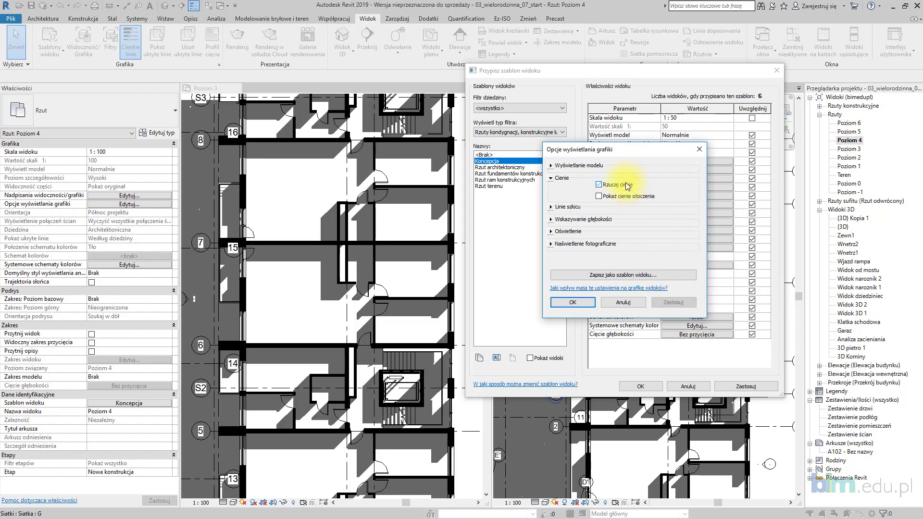
left_click(599, 185)
left_click(678, 303)
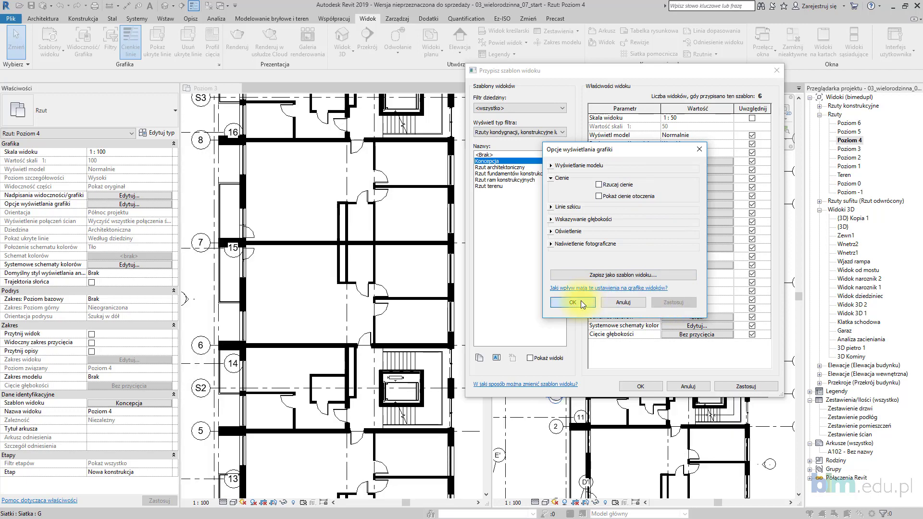
left_click(581, 301)
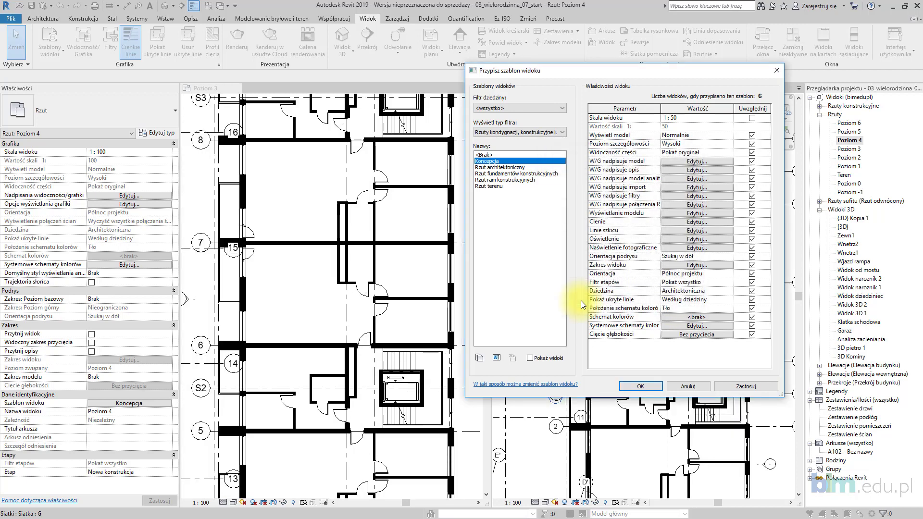
left_click(654, 388)
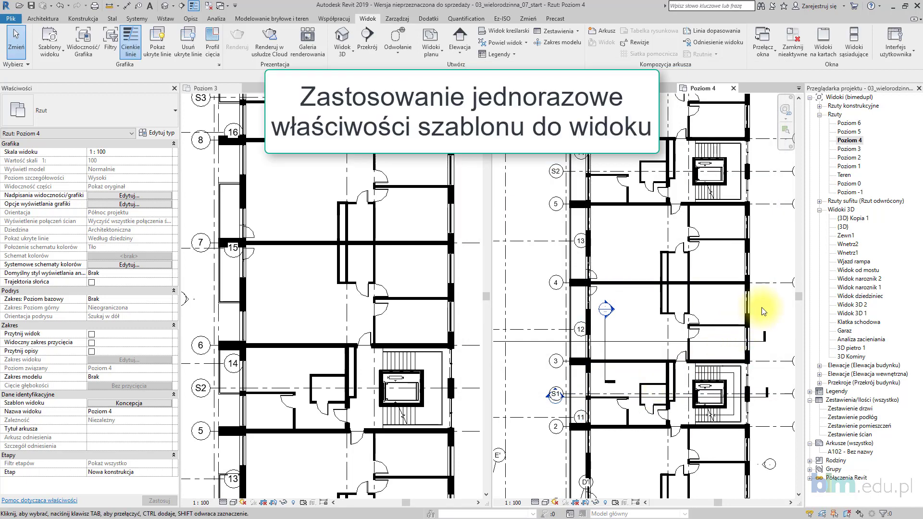
Open Poziom 0 and apply the Koncepcja template properties to it once, without assigning the template
double_click(850, 187)
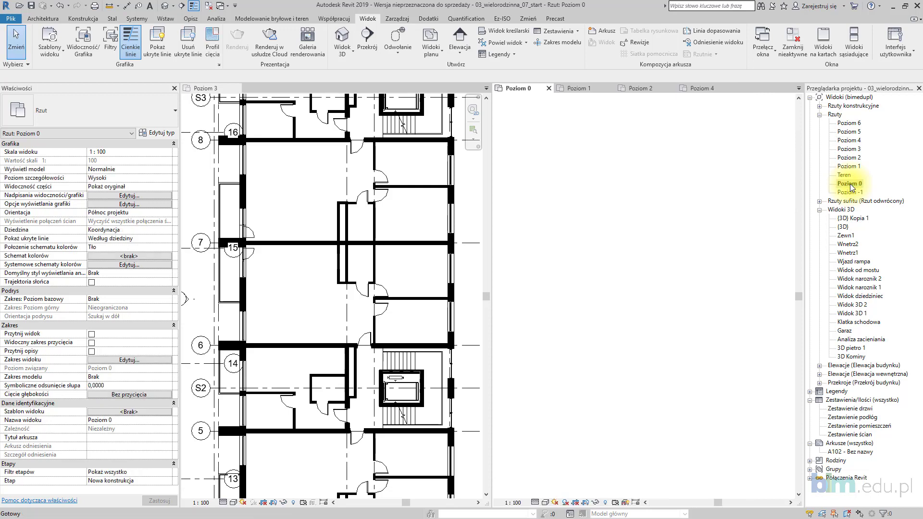
scroll(680, 261, "up", 1)
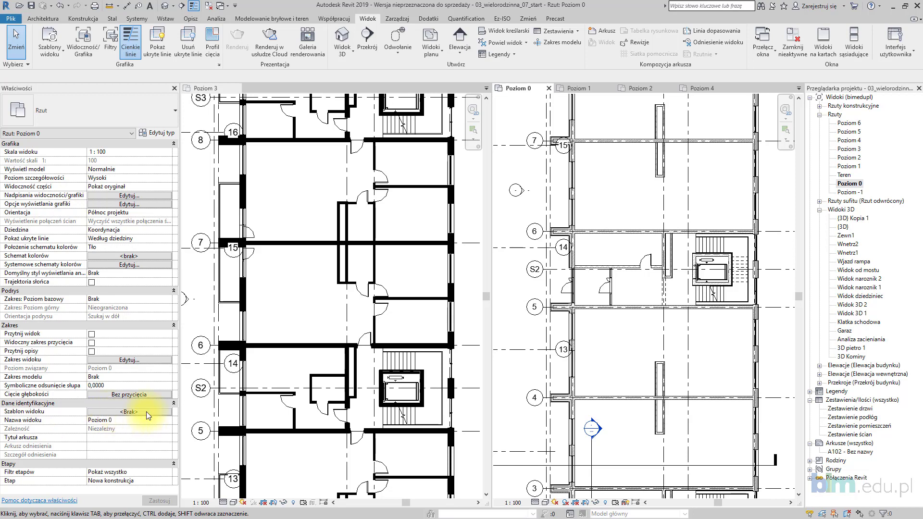
scroll(659, 187, "up", 1)
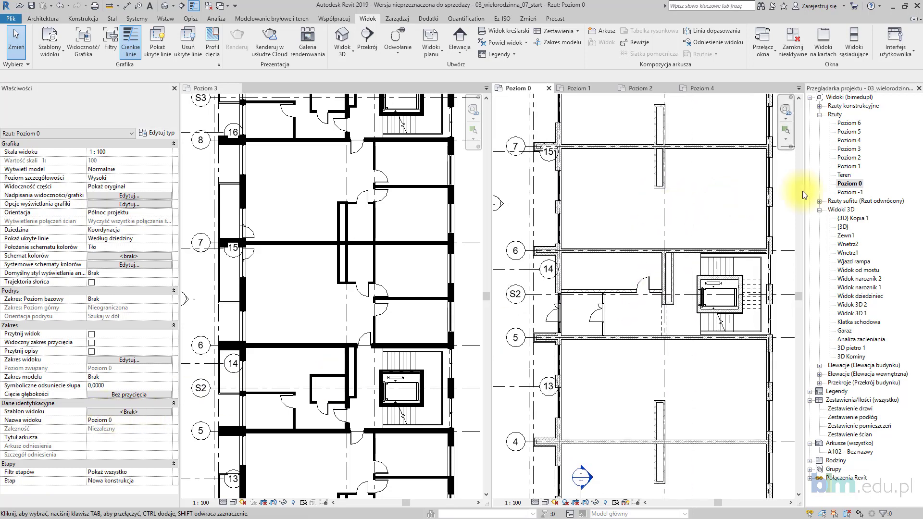
left_click(845, 186)
right_click(845, 186)
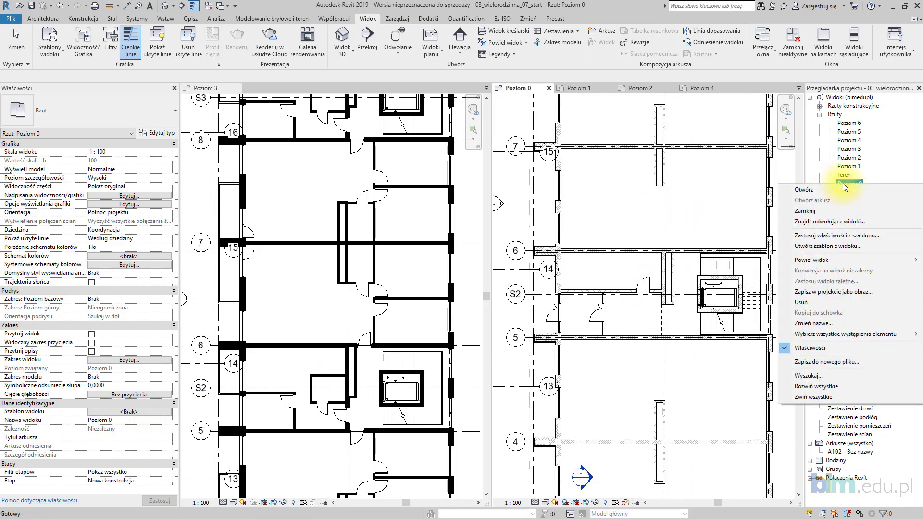
left_click(852, 237)
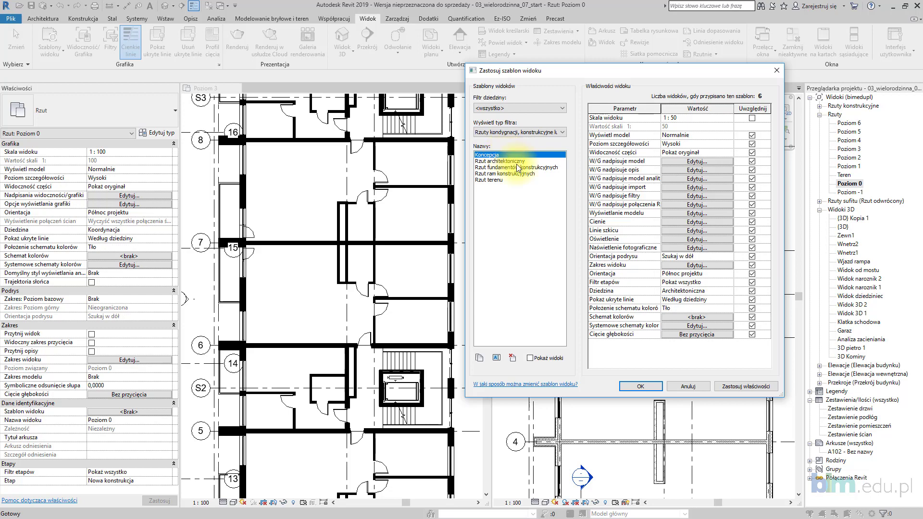
left_click_drag(695, 74, 453, 77)
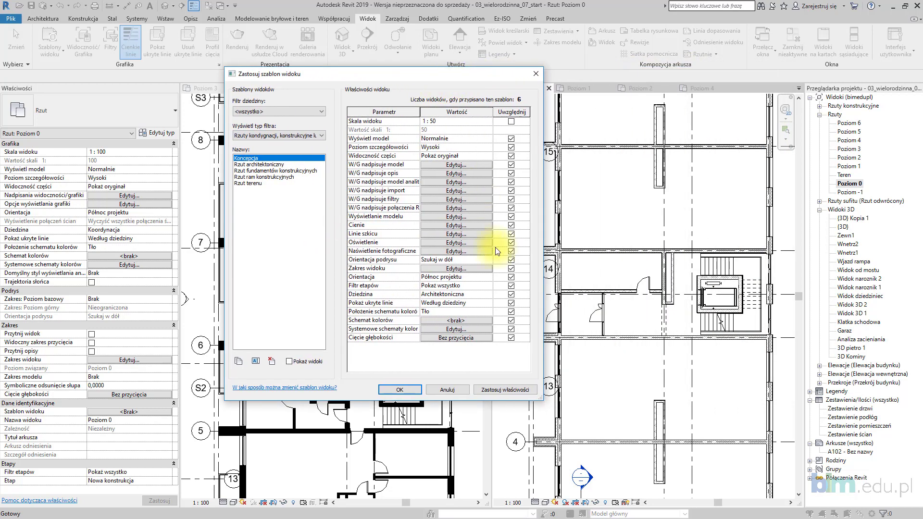
left_click(518, 389)
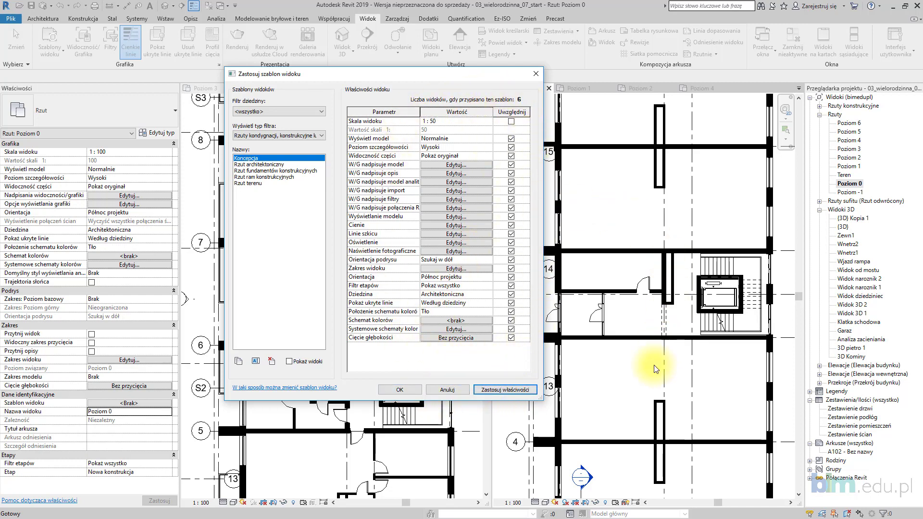
left_click(409, 391)
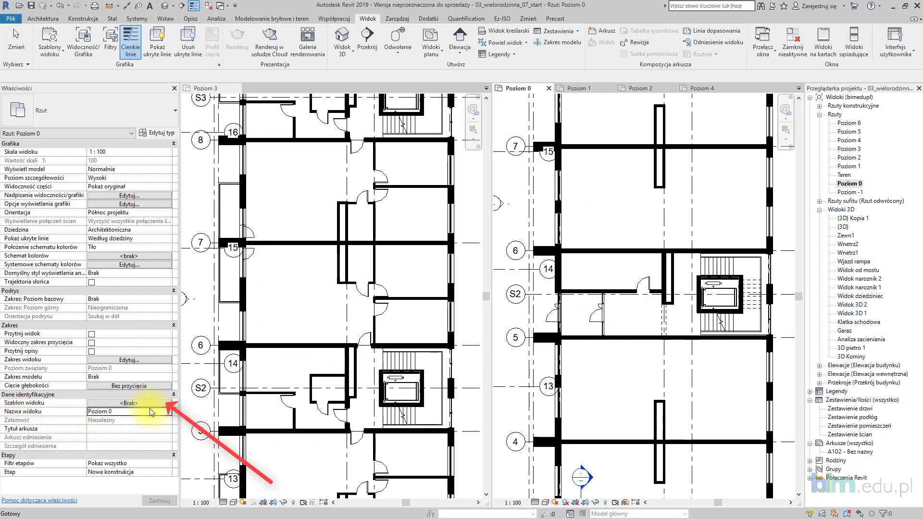
left_click(284, 387)
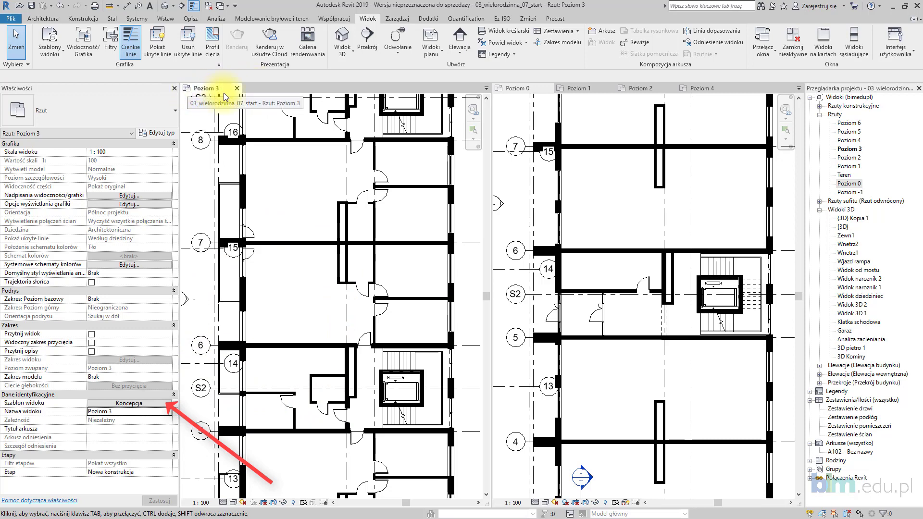
left_click(60, 57)
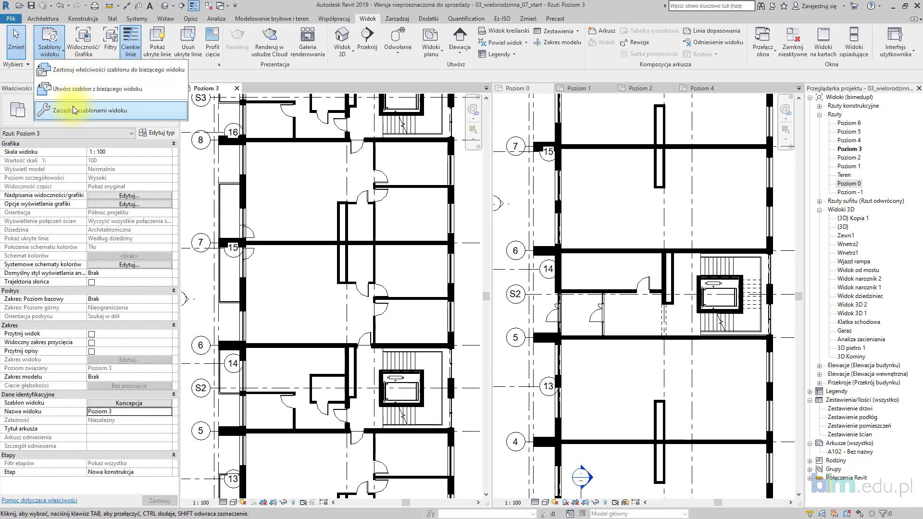
left_click(116, 110)
left_click(260, 190)
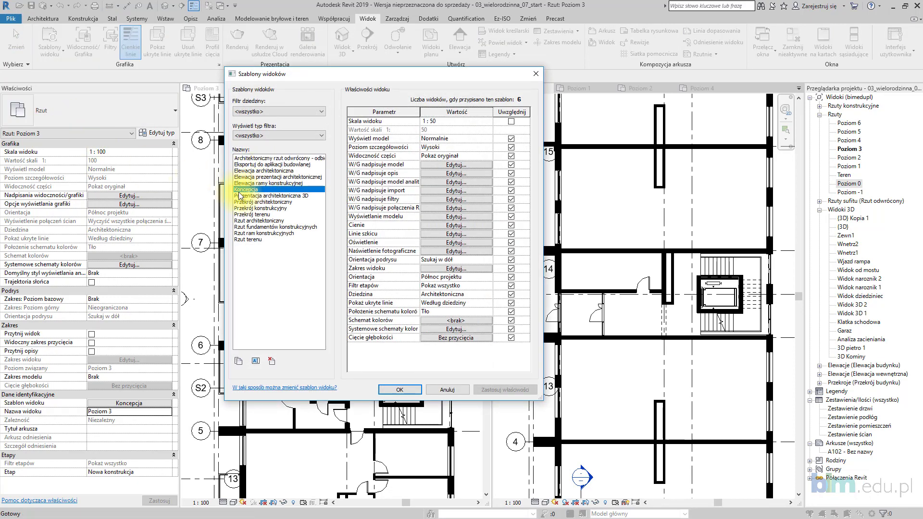
left_click(463, 392)
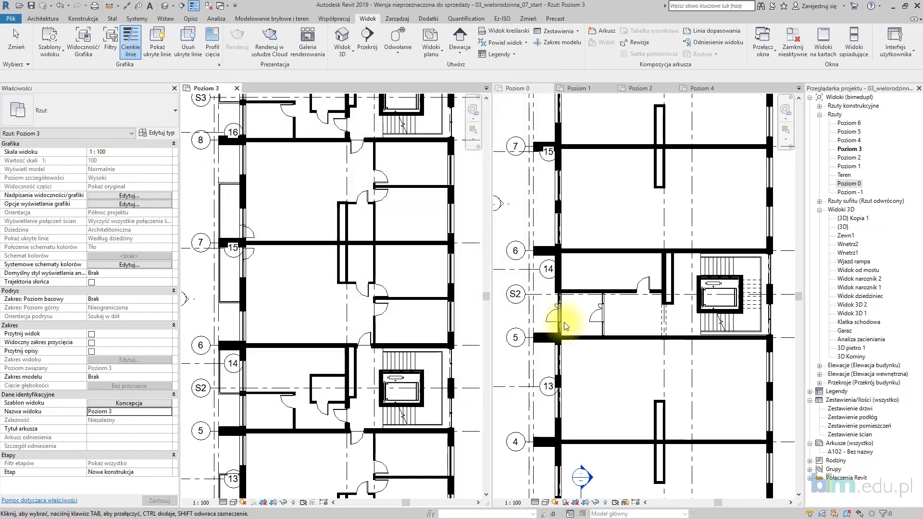
left_click(642, 189)
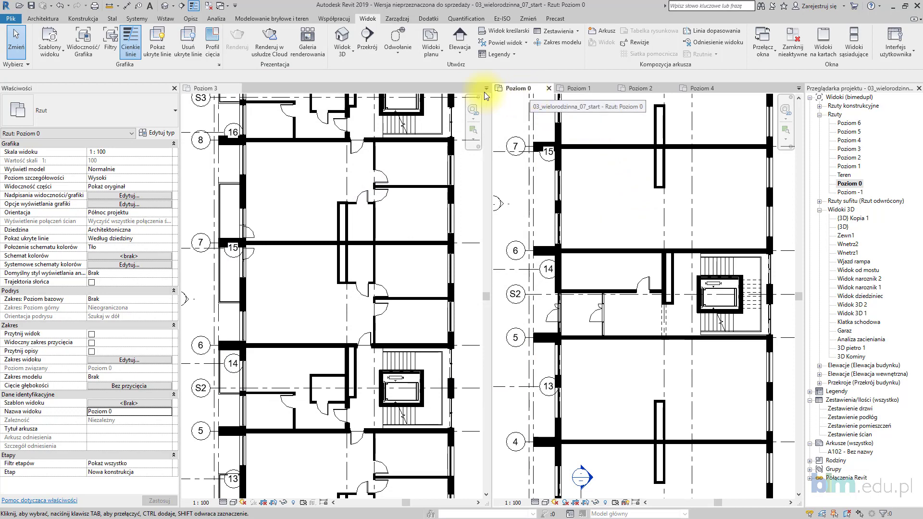
left_click(49, 59)
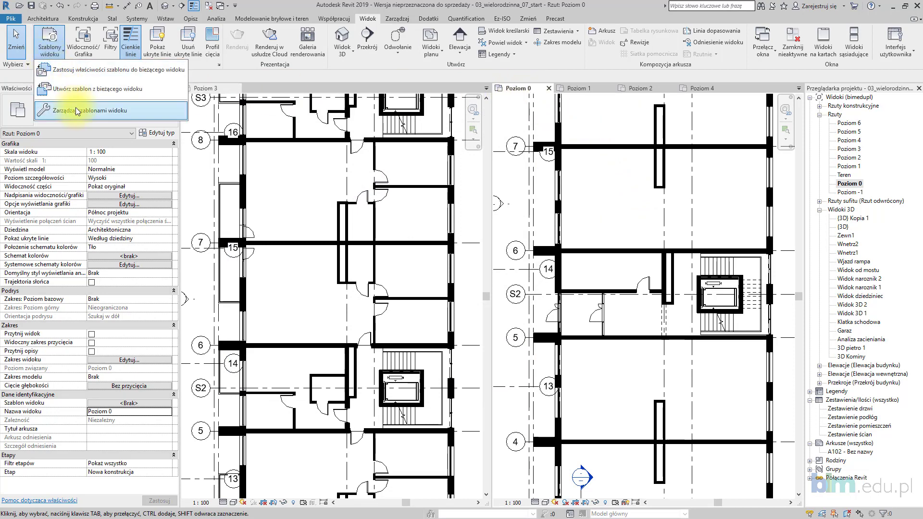
left_click(139, 111)
left_click(246, 190)
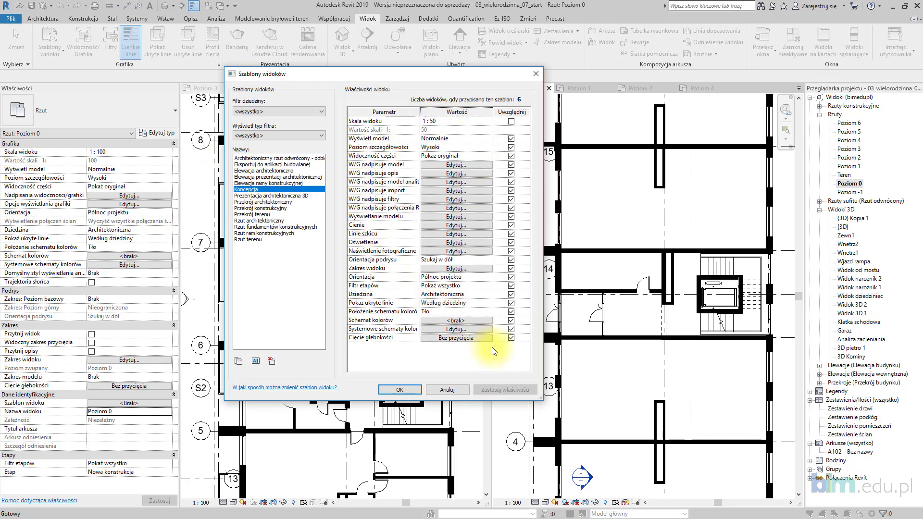
left_click(466, 389)
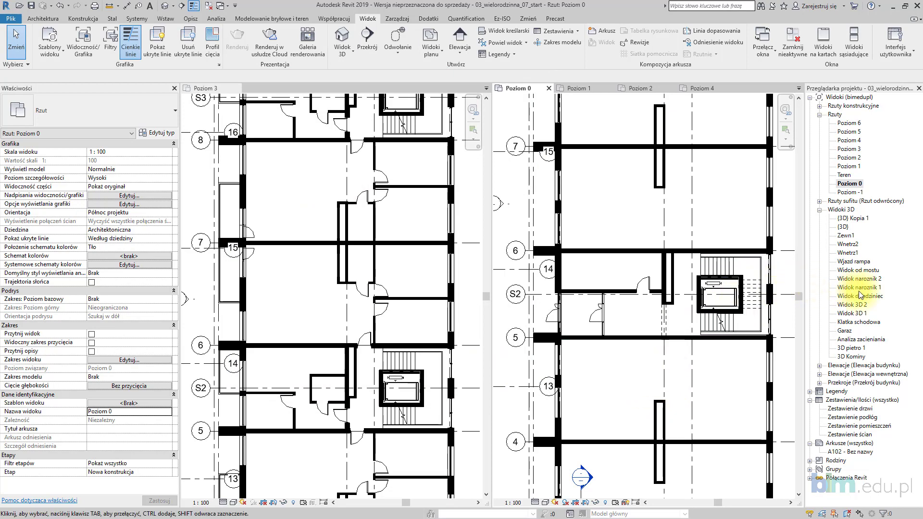
Duplicate the default {3D} view as {3D} Kopia 2
double_click(844, 227)
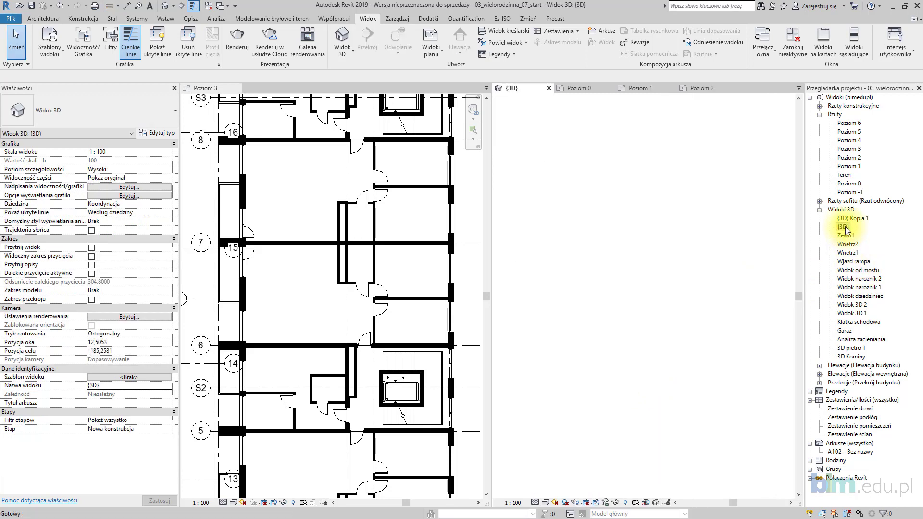
scroll(657, 277, "down", 3)
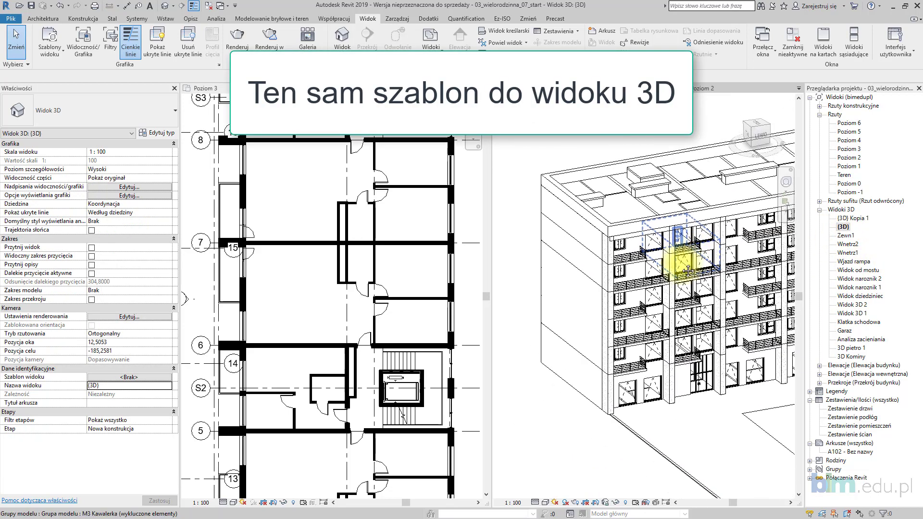
right_click(850, 230)
mouse_move(811, 307)
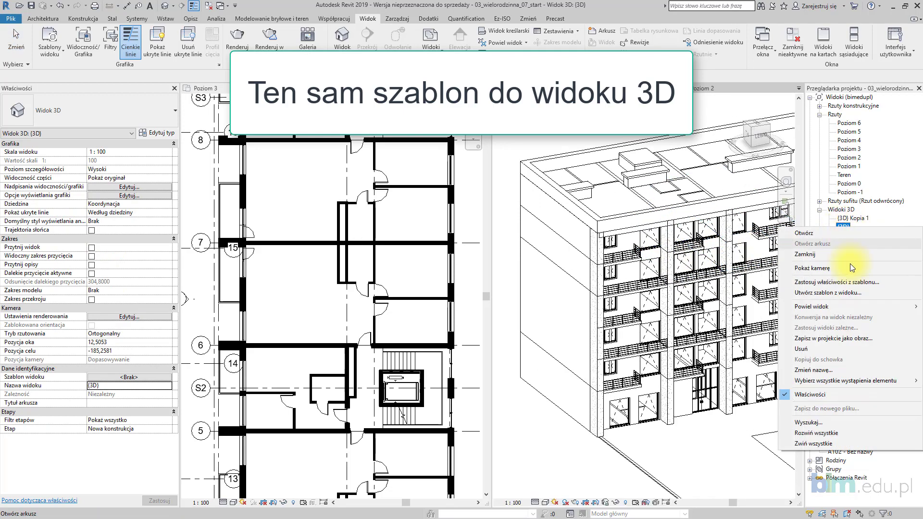
left_click(761, 306)
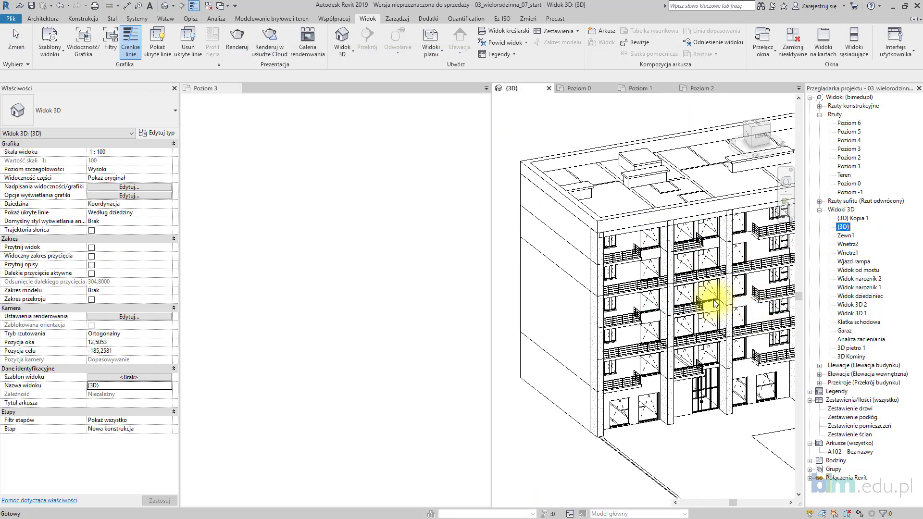
Enable the section box (Zakres przekroju) and orbit to see the building cut open
scroll(697, 289, "up", 5)
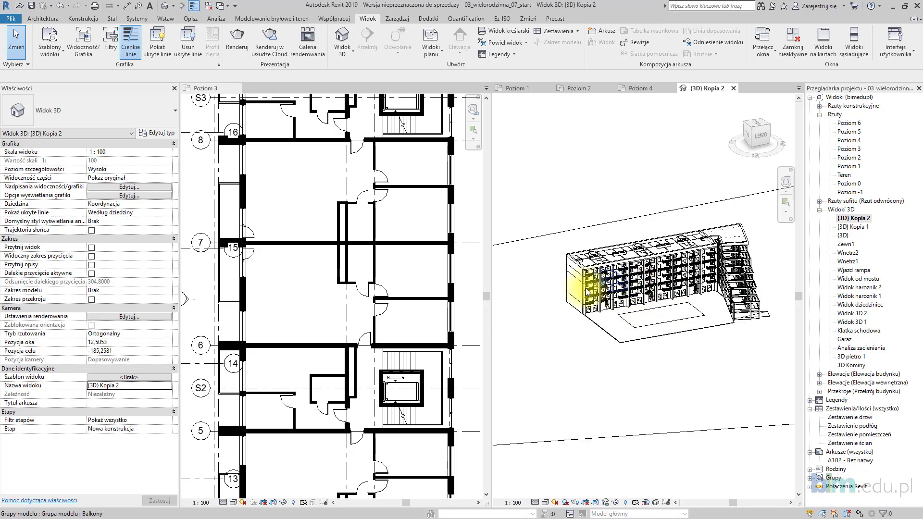
left_click(91, 299)
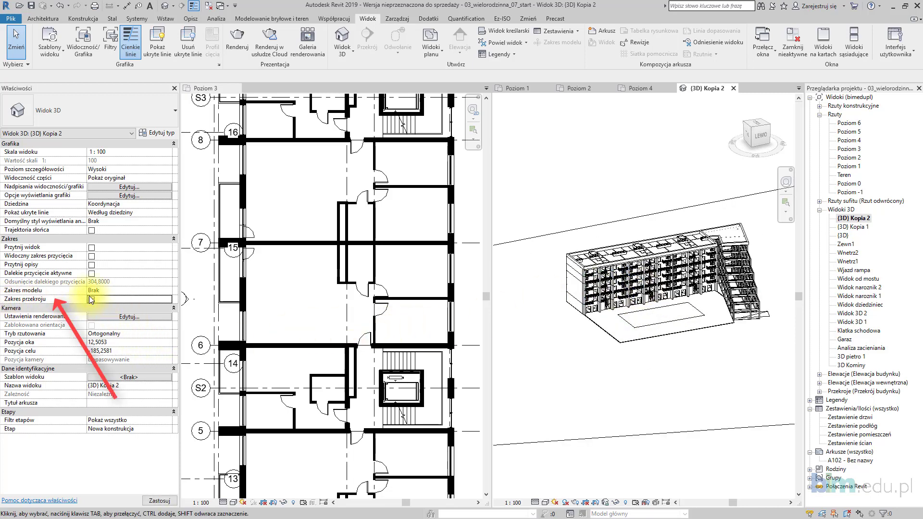
scroll(565, 309, "down", 3)
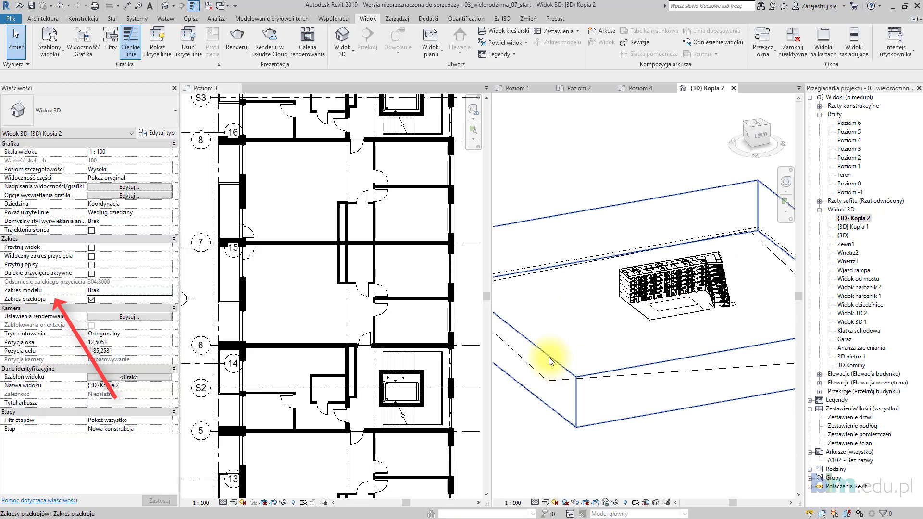
left_click(532, 262)
scroll(626, 323, "up", 3)
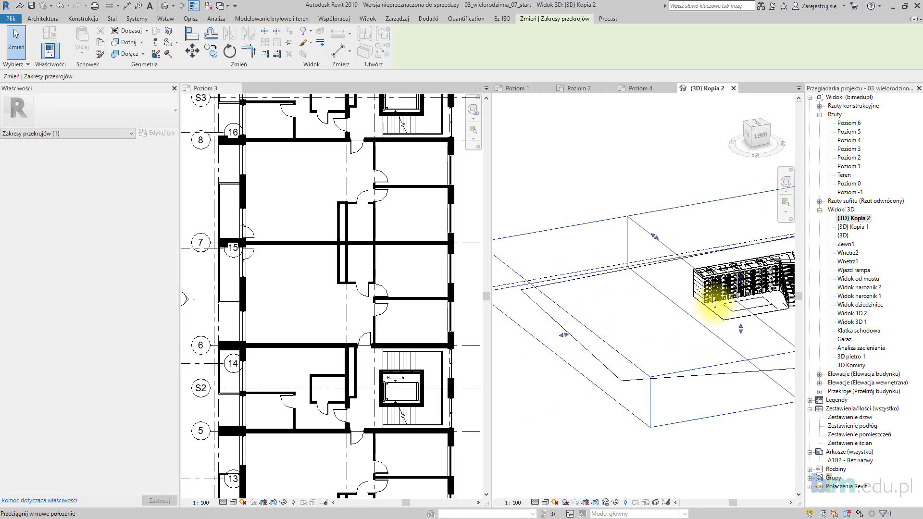
scroll(579, 310, "down", 3)
middle_click_drag(580, 310, 587, 282, "shift")
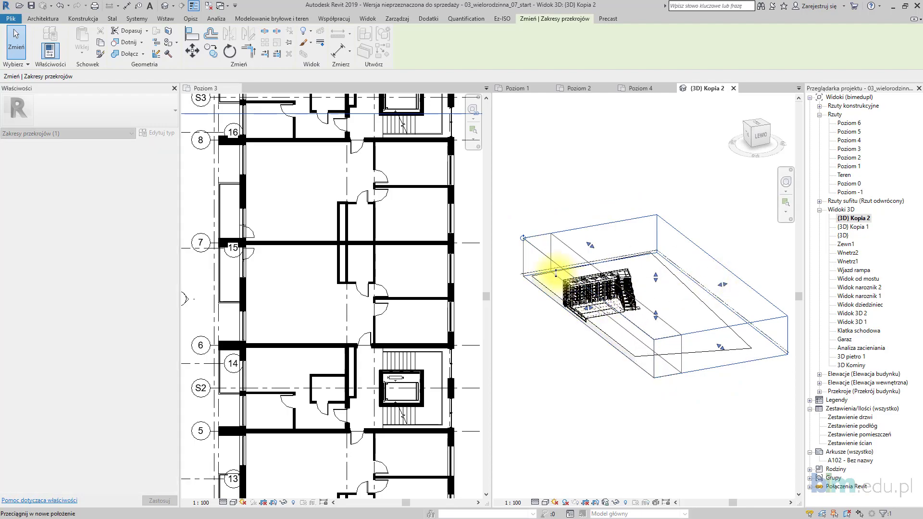
scroll(578, 295, "up", 2)
scroll(574, 298, "up", 3)
scroll(570, 301, "up", 2)
scroll(597, 309, "up", 3)
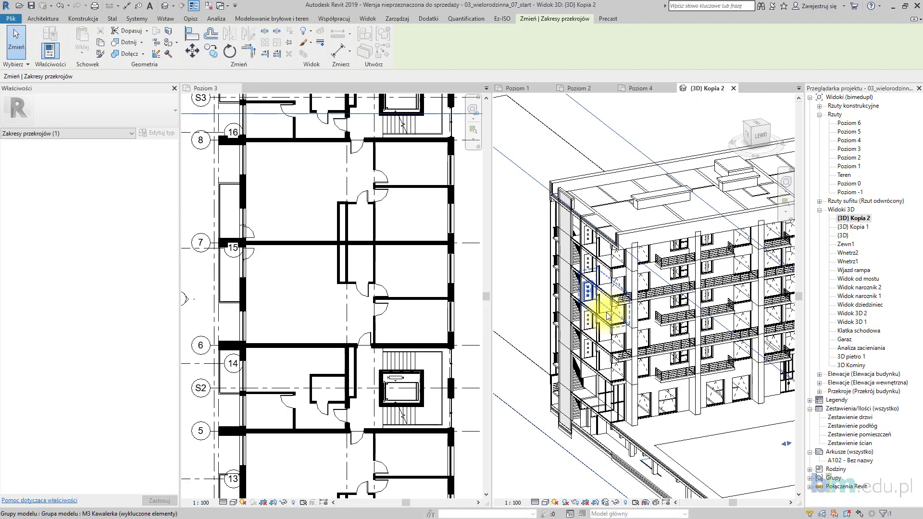
scroll(605, 305, "up", 3)
mouse_move(625, 268)
middle_mouse_down("shift")
mouse_move(753, 224)
mouse_move(655, 230)
mouse_move(654, 221)
middle_mouse_up("shift")
key("Escape")
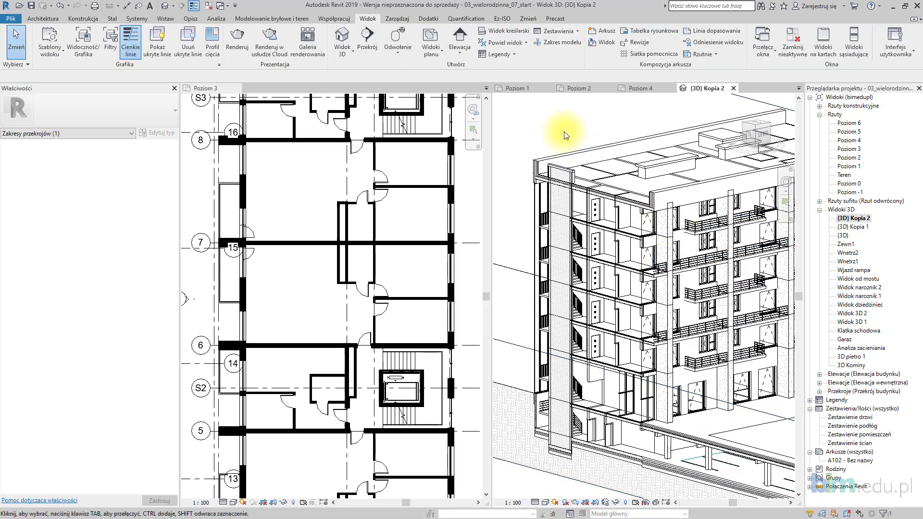
Apply the Koncepcja template properties to {3D} Kopia 2, filtering templates by <wszystko>
right_click(860, 218)
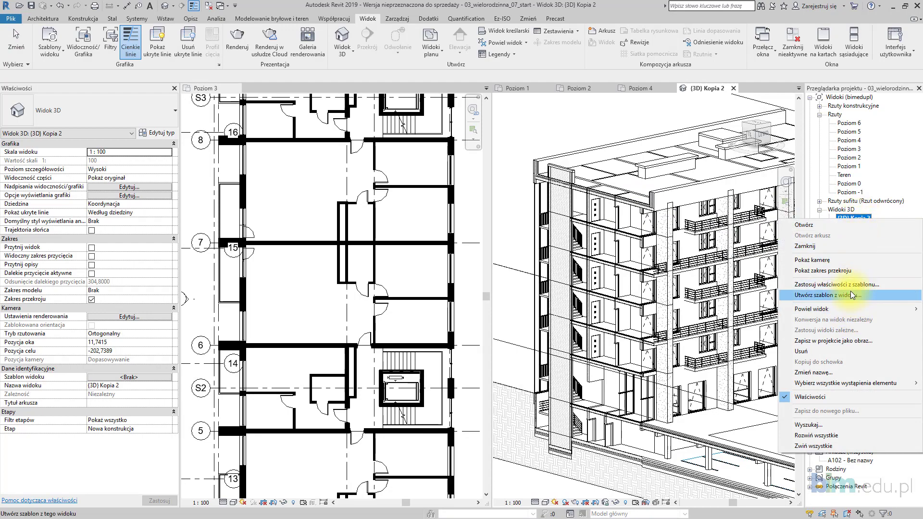
left_click(855, 284)
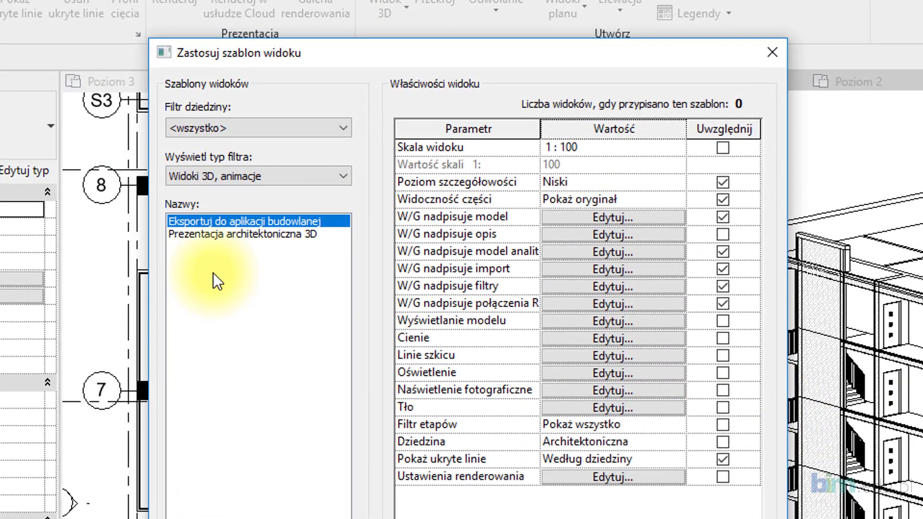
left_click(247, 176)
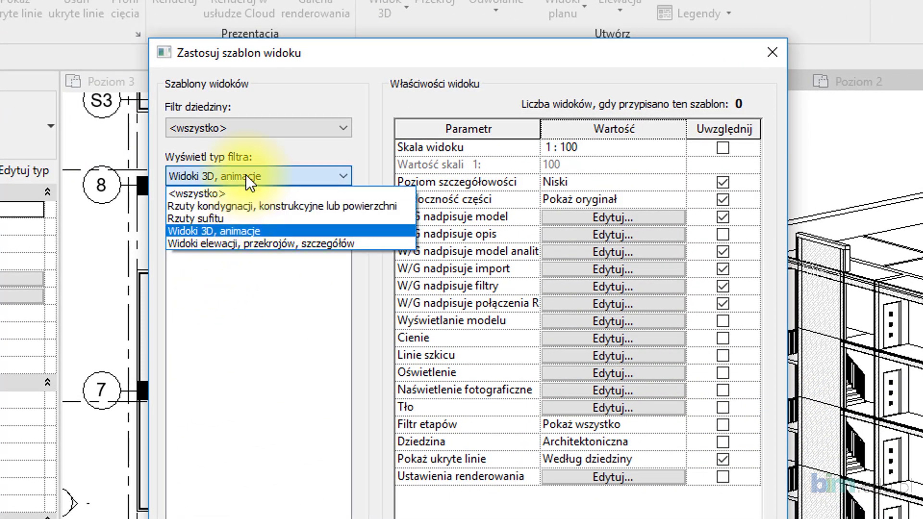
left_click(242, 188)
left_click(206, 284)
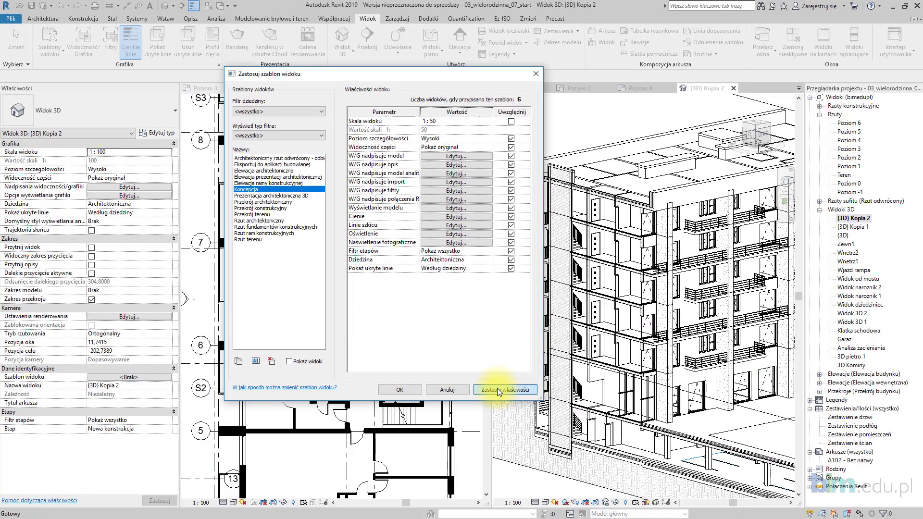
left_click(497, 388)
left_click(417, 390)
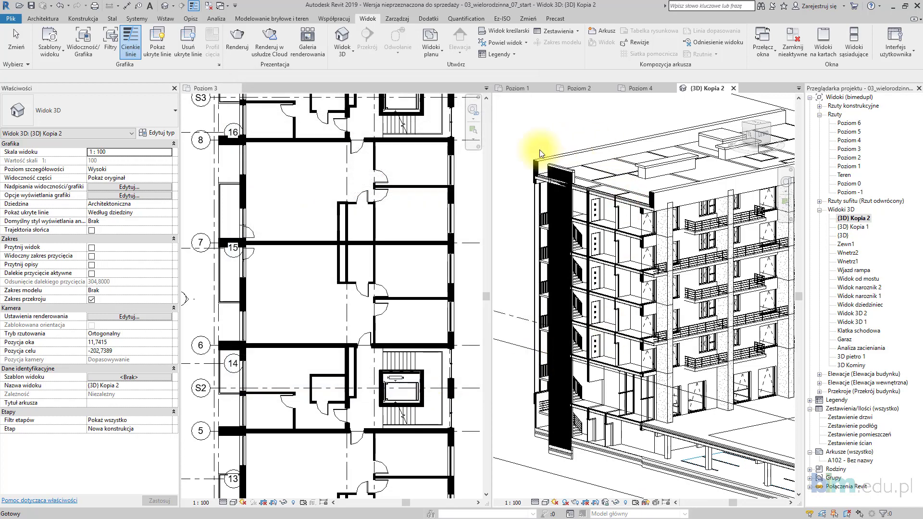
Drag the section box faces tighter around the building, orbiting to check the cut
scroll(577, 356, "down", 2)
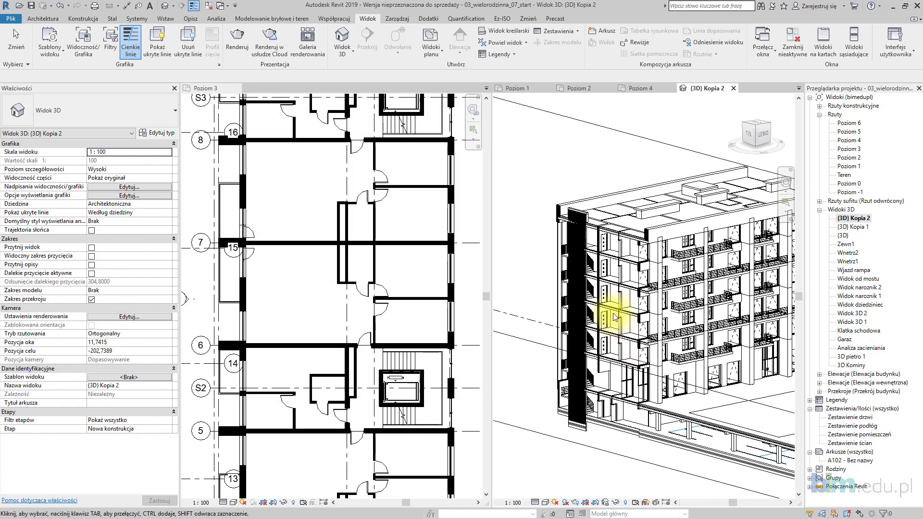
left_click(607, 452)
mouse_move(607, 451)
middle_mouse_down("shift")
mouse_move(639, 402)
mouse_move(623, 365)
mouse_move(638, 377)
middle_mouse_up("shift")
scroll(638, 376, "down", 3)
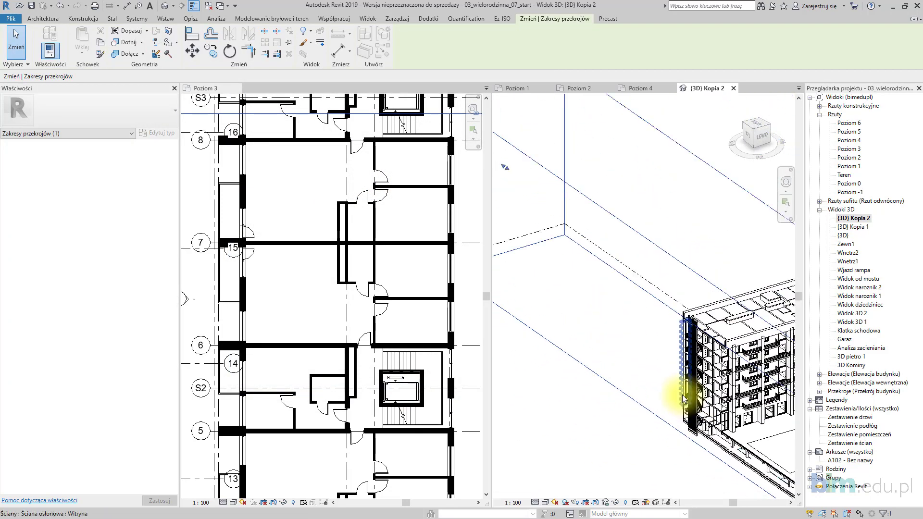
mouse_move(676, 449)
middle_mouse_down()
mouse_move(664, 413)
mouse_move(669, 388)
mouse_move(711, 348)
middle_mouse_up()
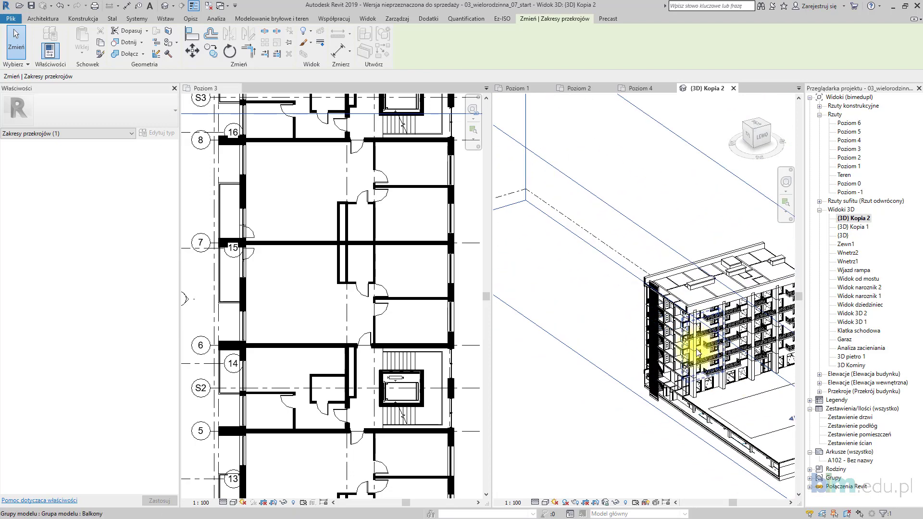
scroll(711, 347, "down", 2)
left_click_drag(736, 364, 760, 397)
scroll(638, 240, "up", 2)
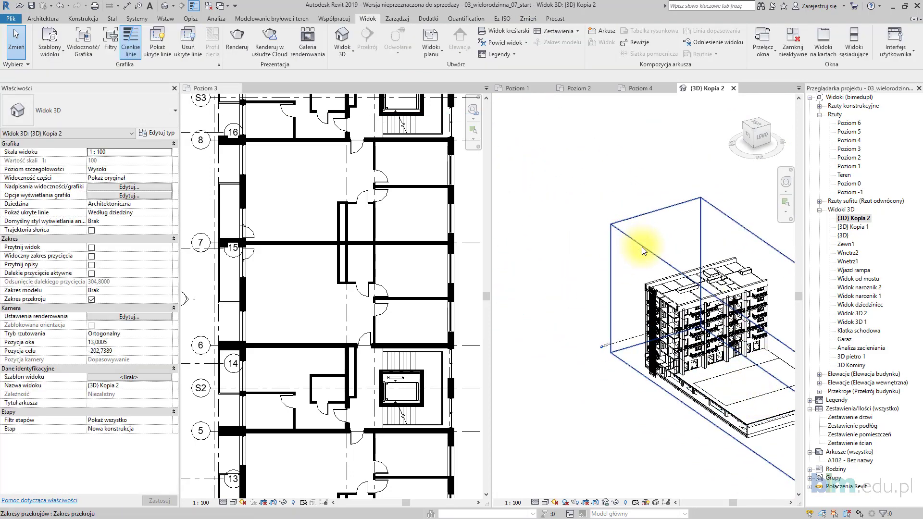
mouse_move(642, 247)
middle_mouse_down("shift")
mouse_move(762, 422)
mouse_move(752, 392)
mouse_move(698, 323)
mouse_move(742, 400)
middle_mouse_up("shift")
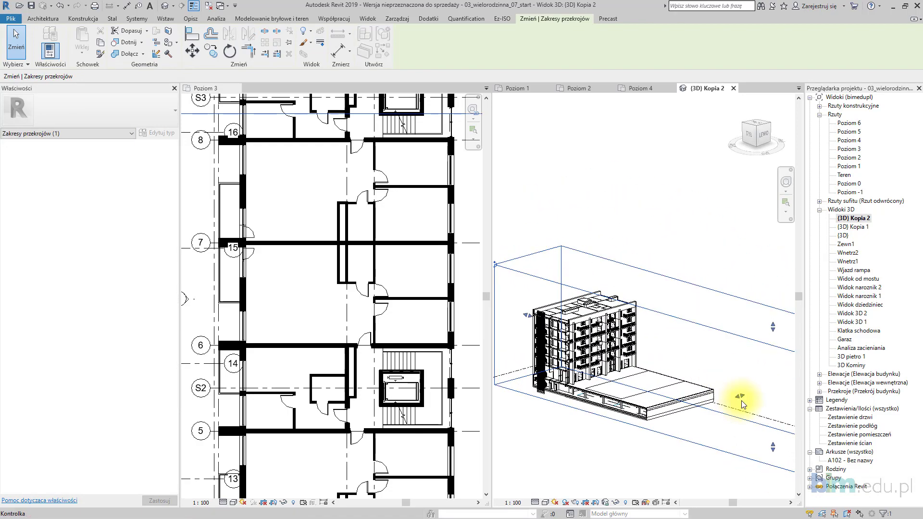
left_click_drag(742, 400, 739, 402)
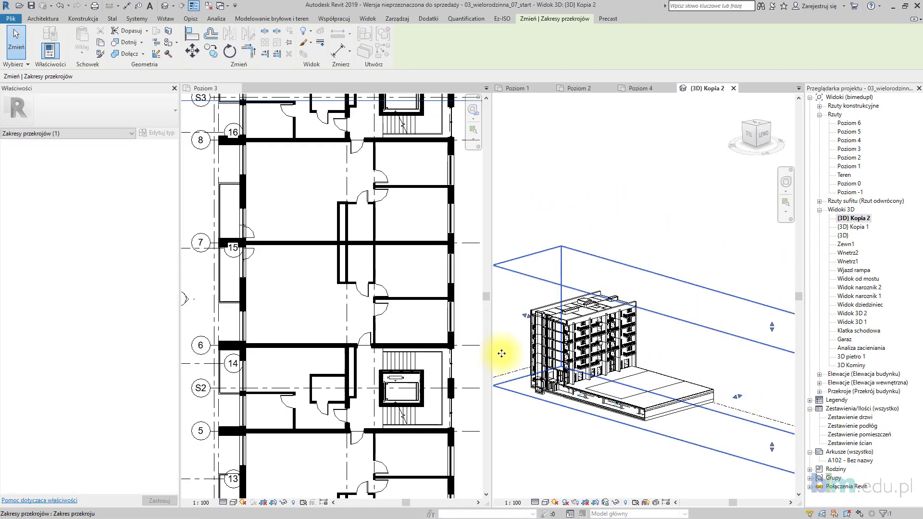
scroll(540, 423, "up", 3)
scroll(540, 423, "up", 2)
scroll(595, 345, "up", 2)
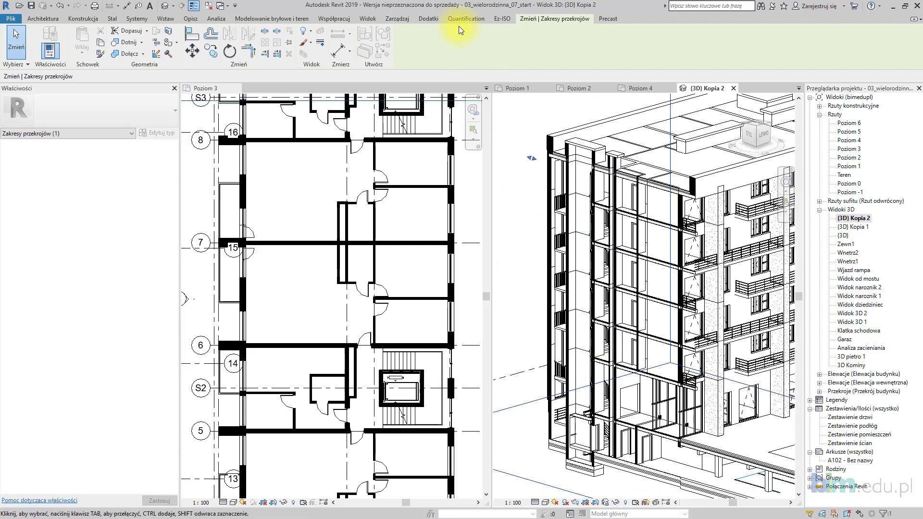
left_click(368, 18)
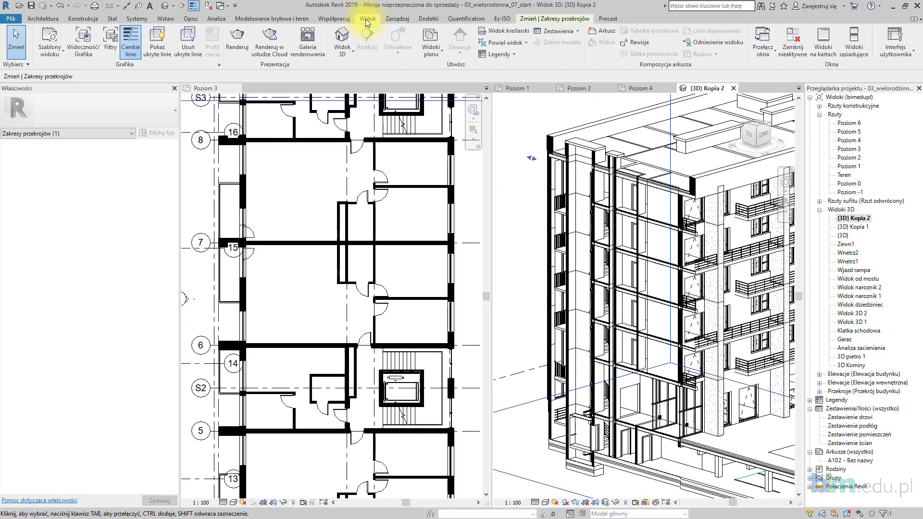
In Visibility/Graphics, give the Stropy (floors) cut pattern a solid fill in black
left_click(85, 47)
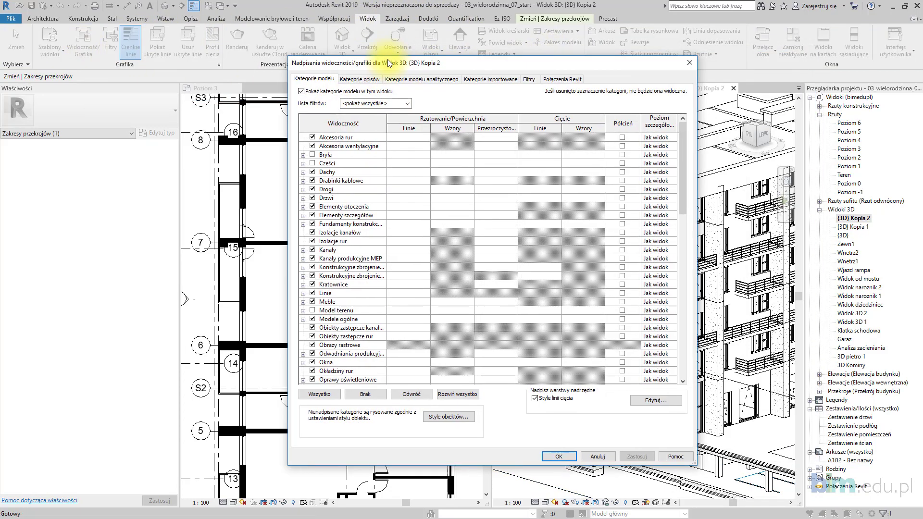
left_click_drag(428, 62, 258, 53)
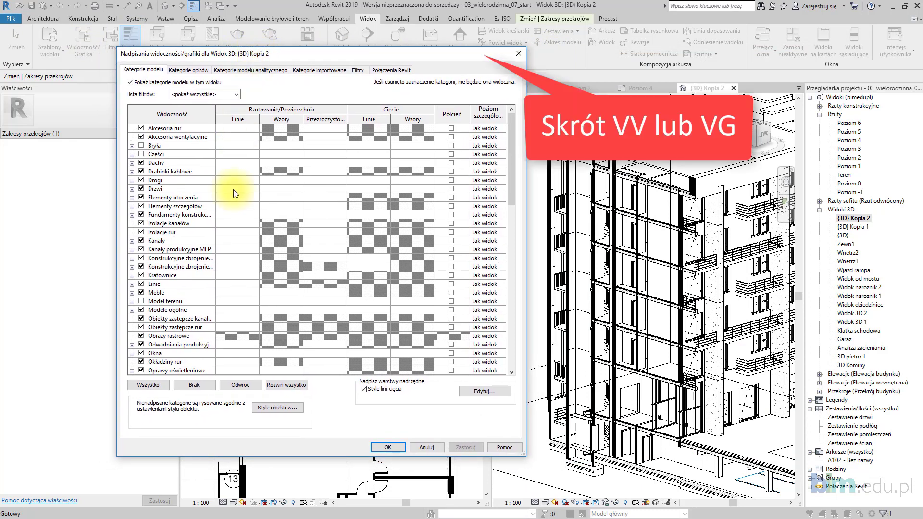
scroll(411, 214, "down", 4)
scroll(407, 207, "down", 4)
scroll(403, 205, "down", 4)
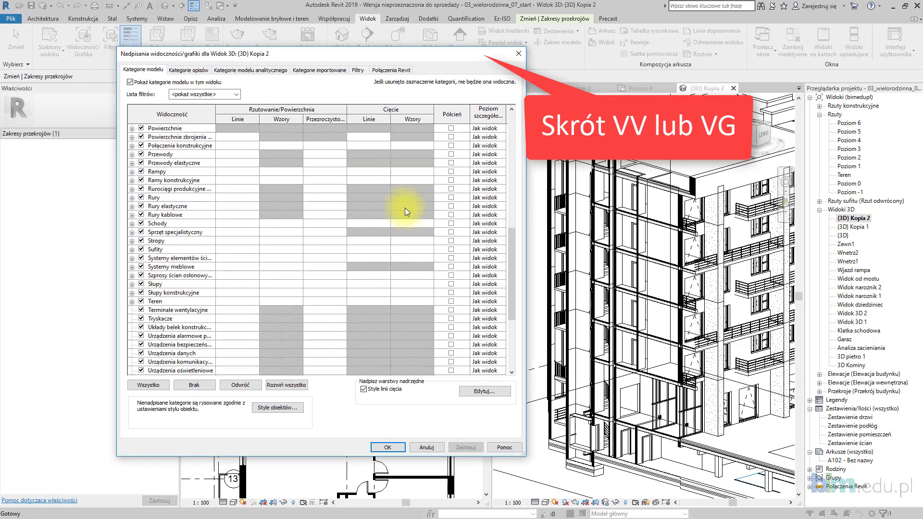
scroll(405, 207, "down", 3)
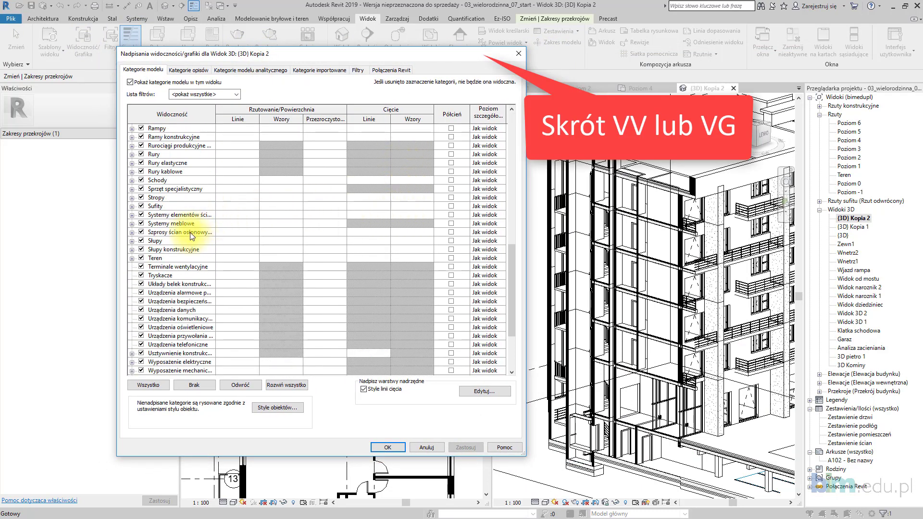
left_click(177, 197)
left_click(412, 198)
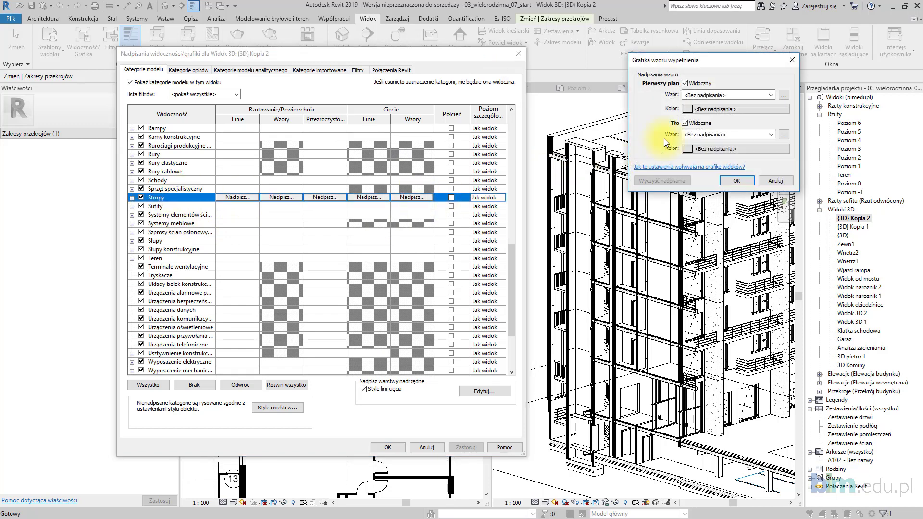
left_click(733, 95)
left_click(734, 108)
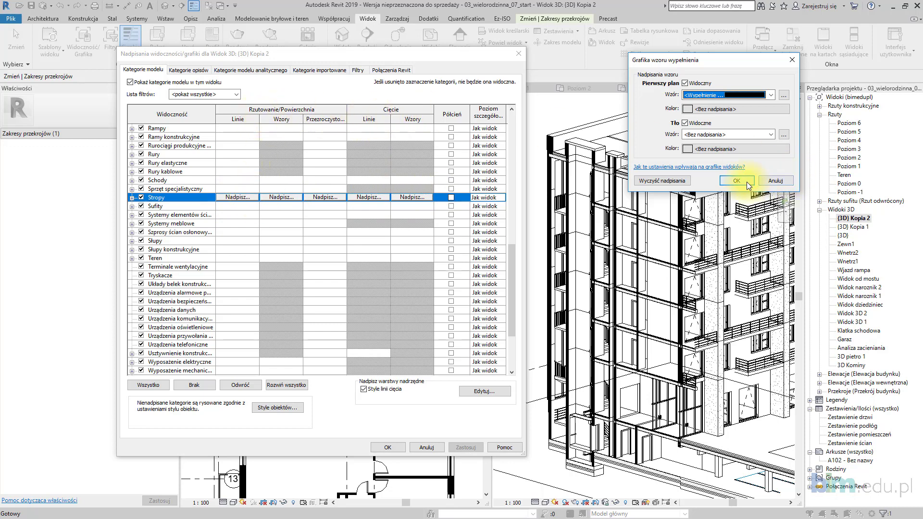
left_click(742, 108)
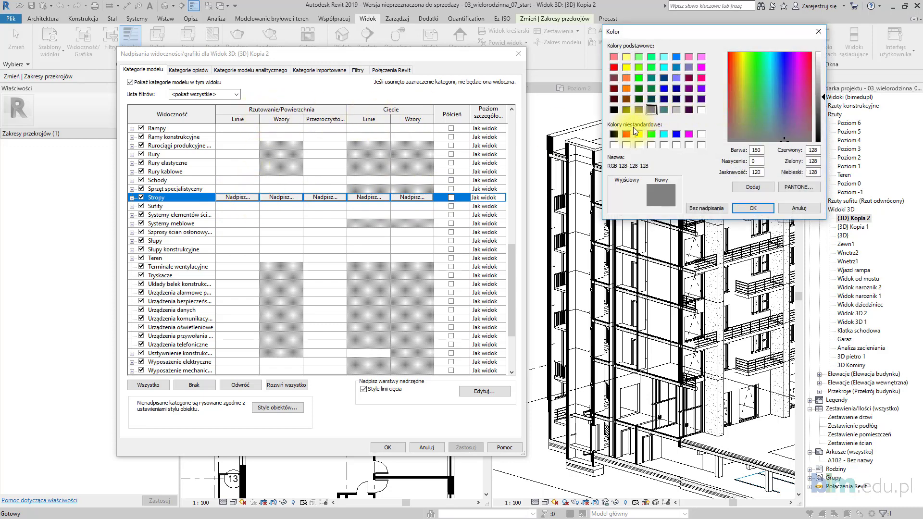
left_click(614, 134)
left_click(743, 207)
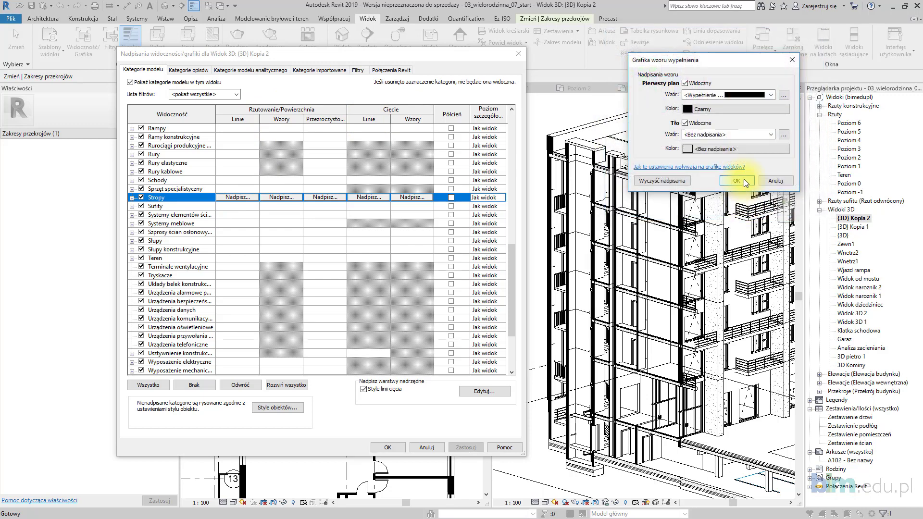
left_click(743, 179)
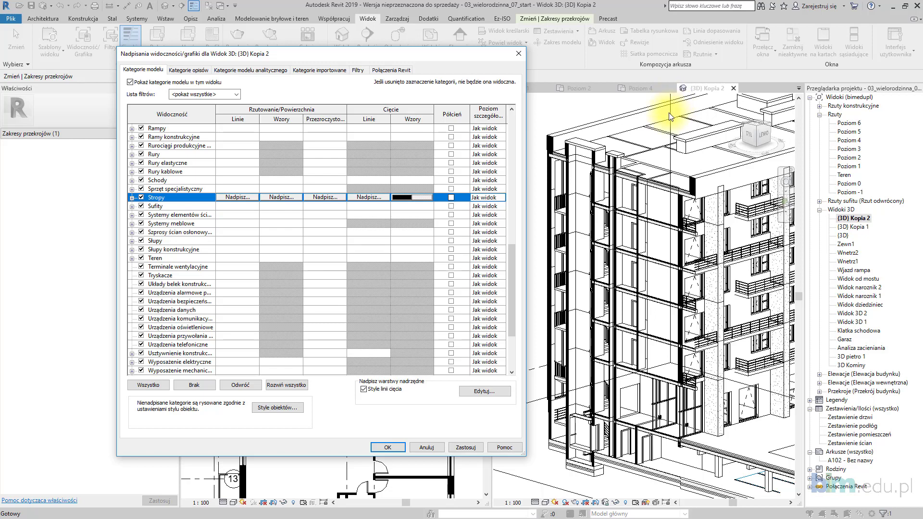
Recheck the floor solid fill cut pattern and apply the overrides to the 3D view
left_click(414, 197)
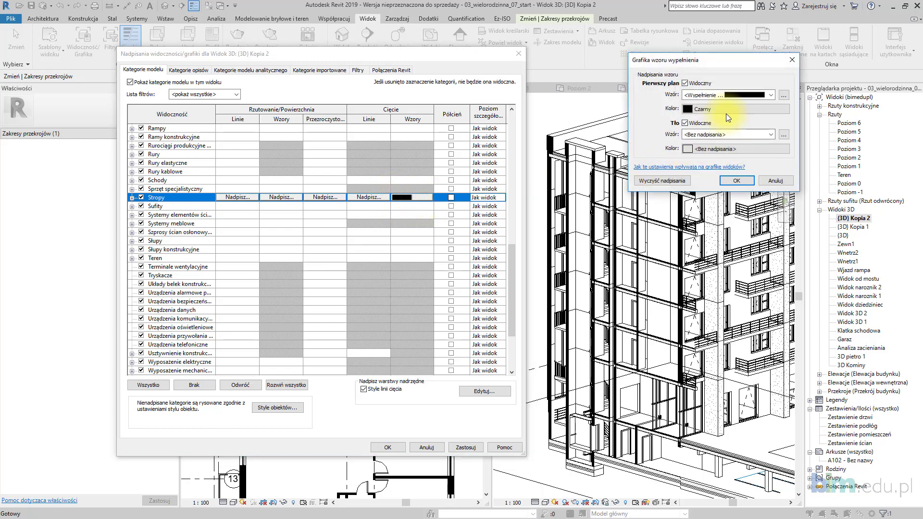
left_click(703, 94)
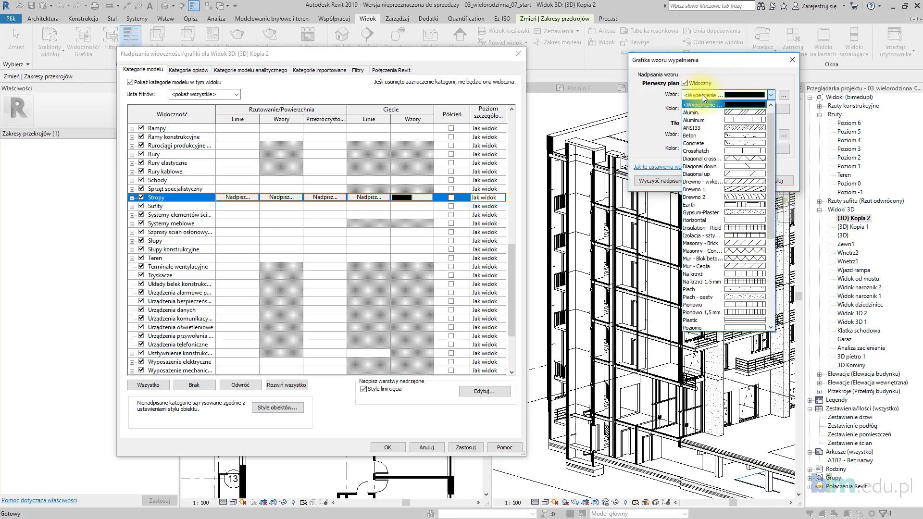
left_click(702, 94)
left_click(758, 181)
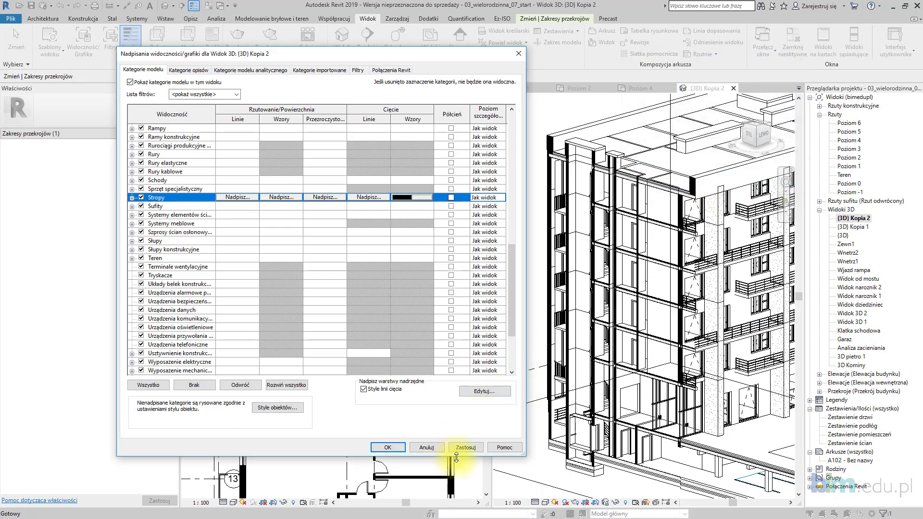
left_click(469, 449)
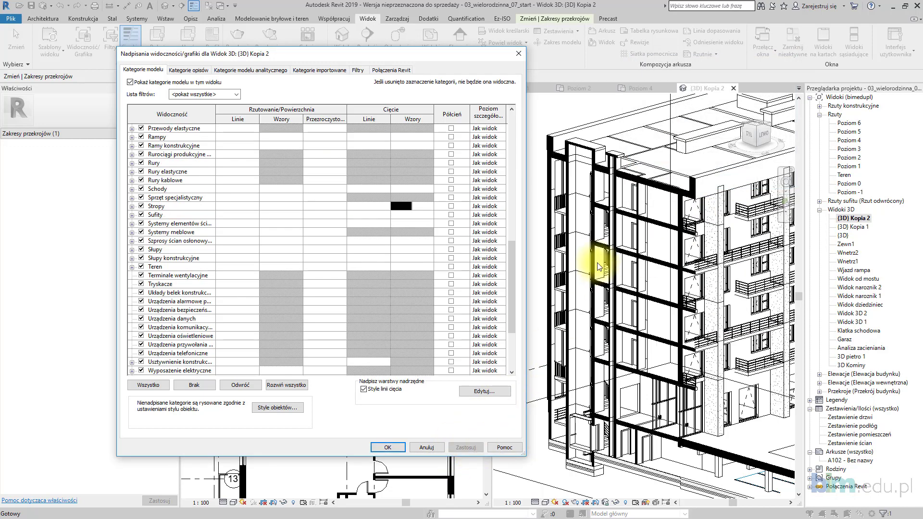
left_click(387, 449)
Select a foundation slab and open its category graphic overrides for this view
middle_click_drag(655, 380, 663, 363)
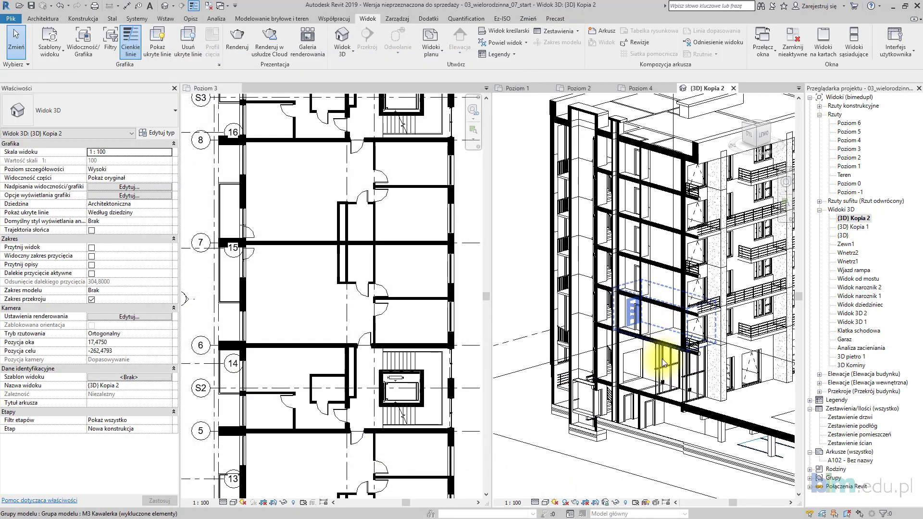
scroll(601, 442, "up", 3)
left_click(624, 408)
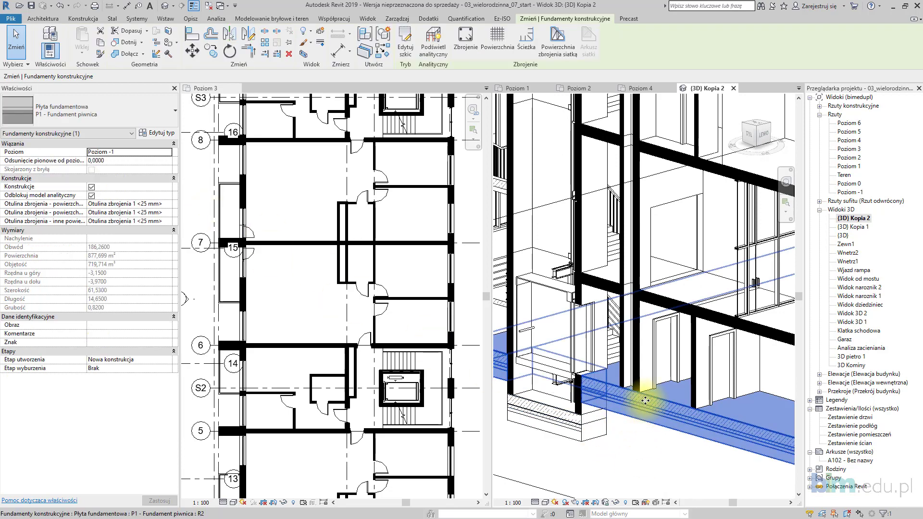
right_click(646, 400)
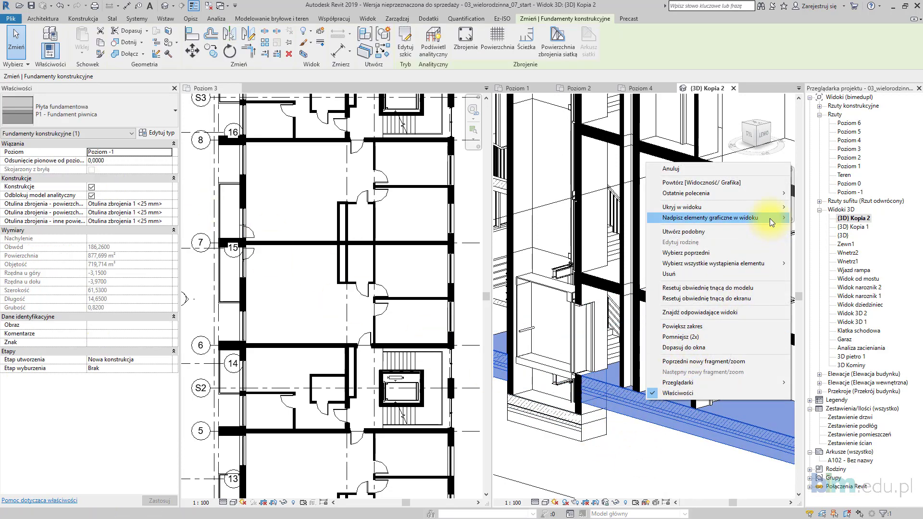
mouse_move(711, 218)
left_click(818, 229)
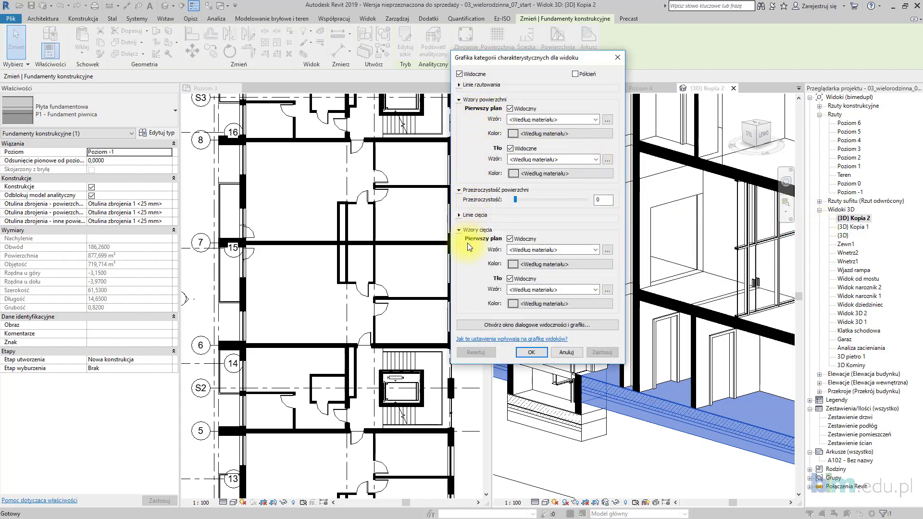
Set the foundation cut pattern to black solid fill, then reframe the whole building
left_click(527, 250)
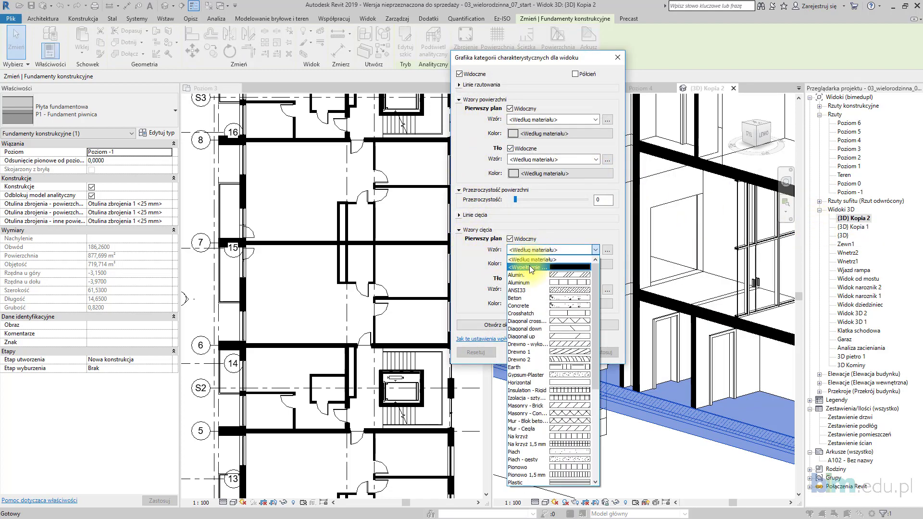
left_click(530, 265)
left_click(531, 267)
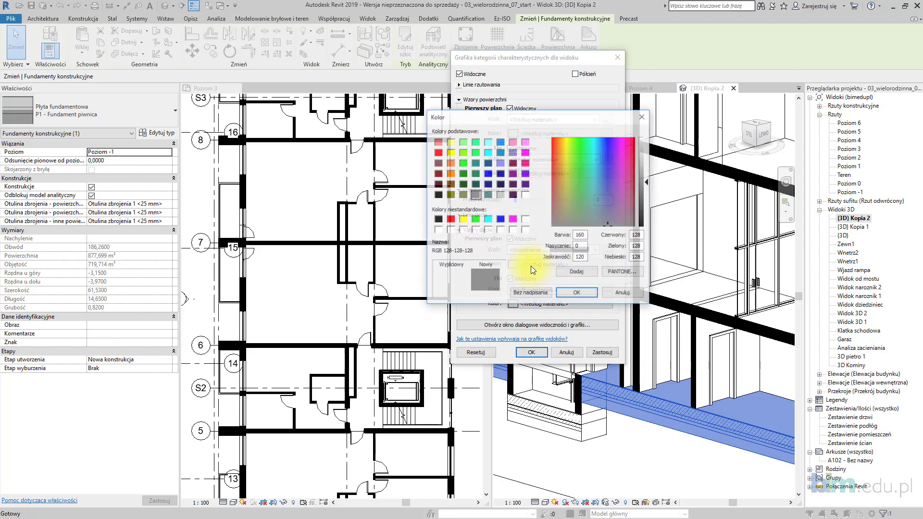
left_click(438, 219)
left_click(577, 293)
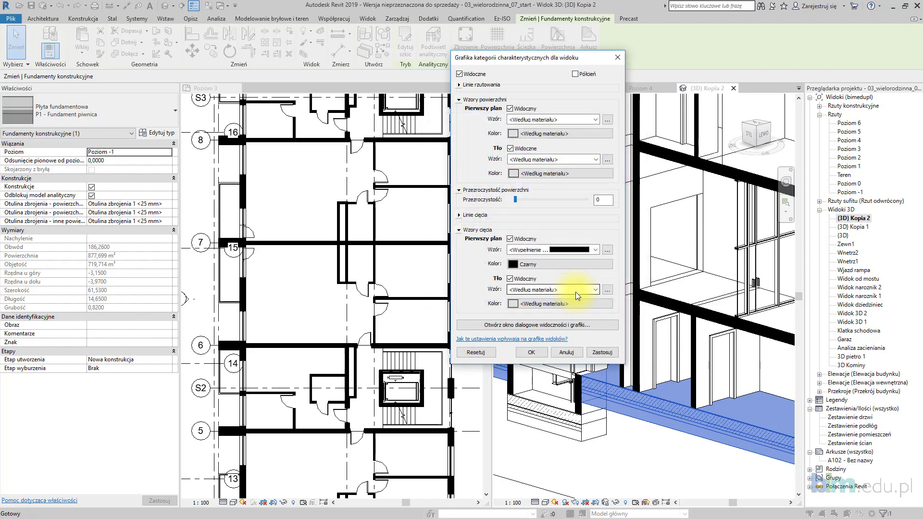
left_click(602, 353)
left_click(532, 353)
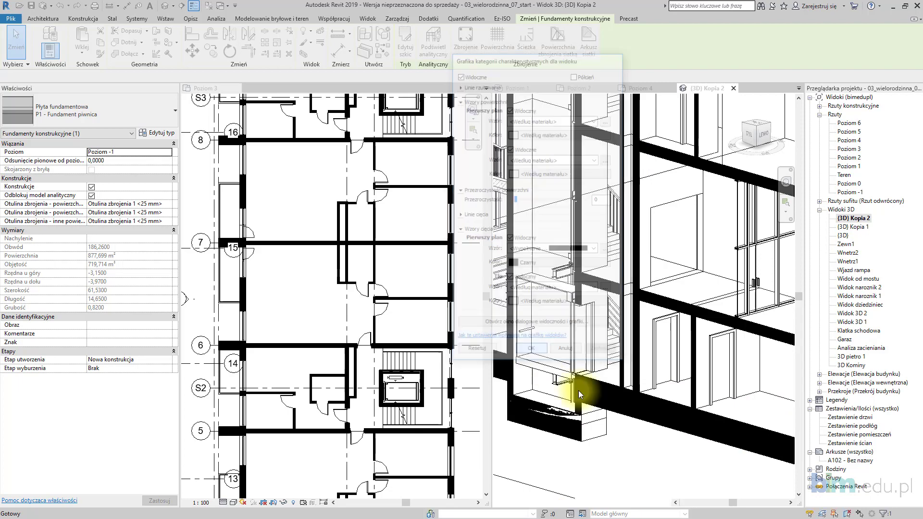
key("Escape")
scroll(619, 268, "down", 3)
mouse_move(618, 268)
middle_mouse_down()
mouse_move(686, 219)
mouse_move(648, 275)
middle_mouse_up()
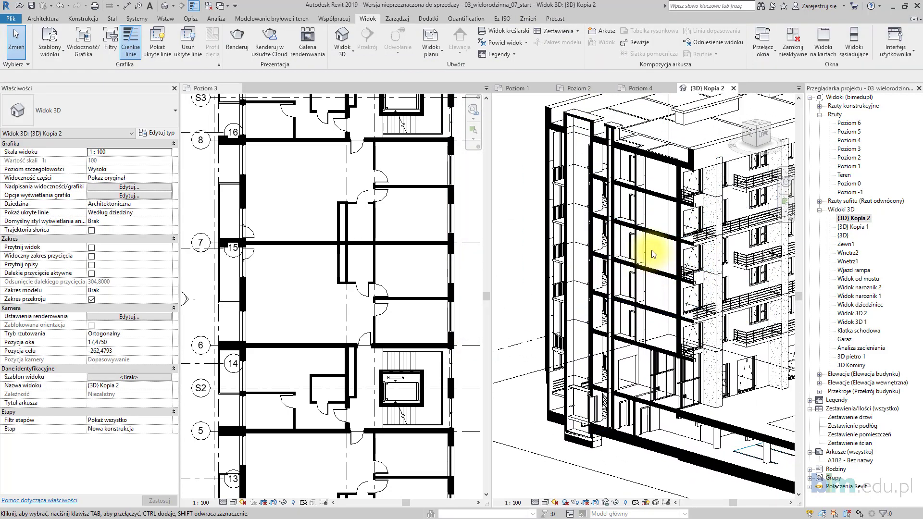
middle_click_drag(598, 251, 649, 258)
mouse_move(639, 175)
middle_mouse_down()
mouse_move(641, 270)
mouse_move(624, 250)
middle_mouse_up()
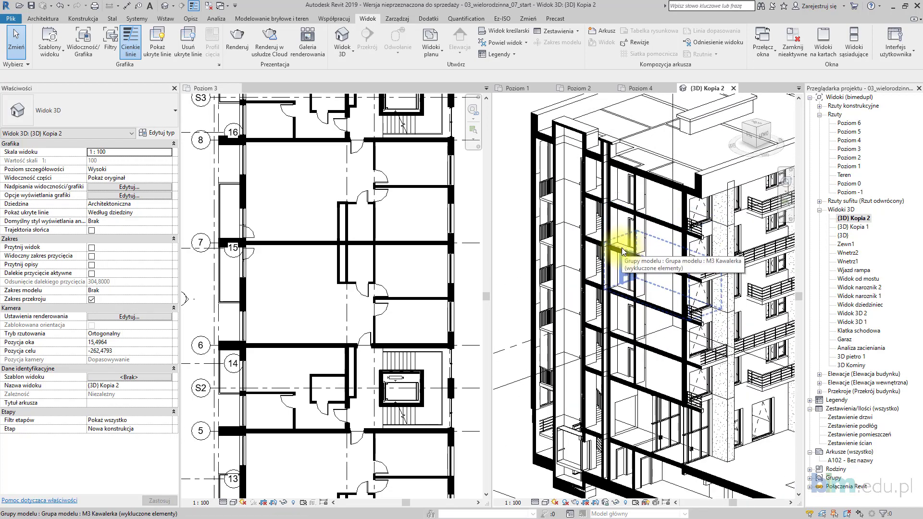
In Visibility/Graphics (VG), give Stropy floors a solid light grey (192-192-192) surface fill
key("v")
key("g")
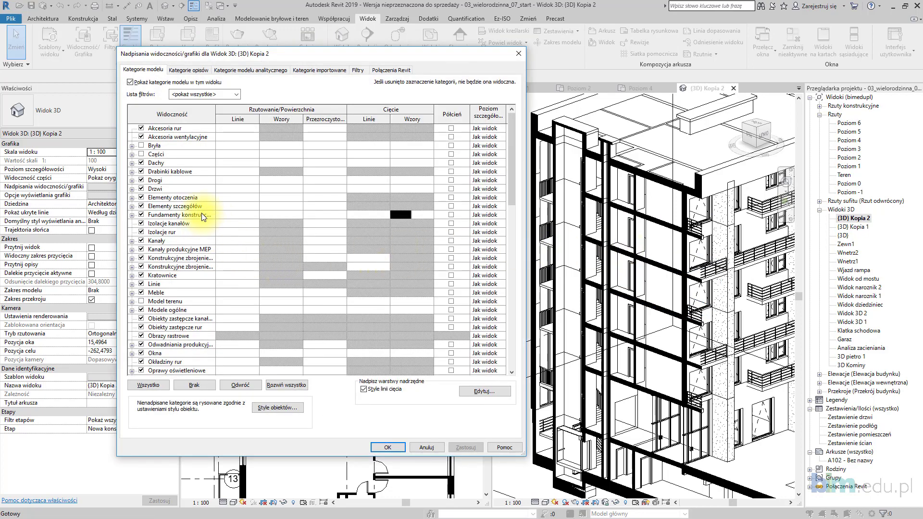
scroll(201, 213, "down", 2)
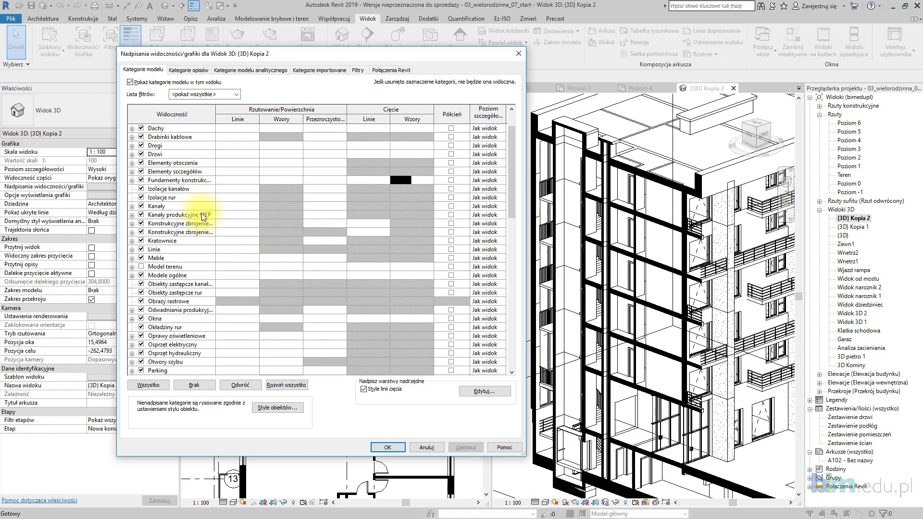
scroll(201, 213, "down", 2)
scroll(202, 212, "down", 2)
scroll(201, 212, "down", 3)
scroll(201, 213, "down", 2)
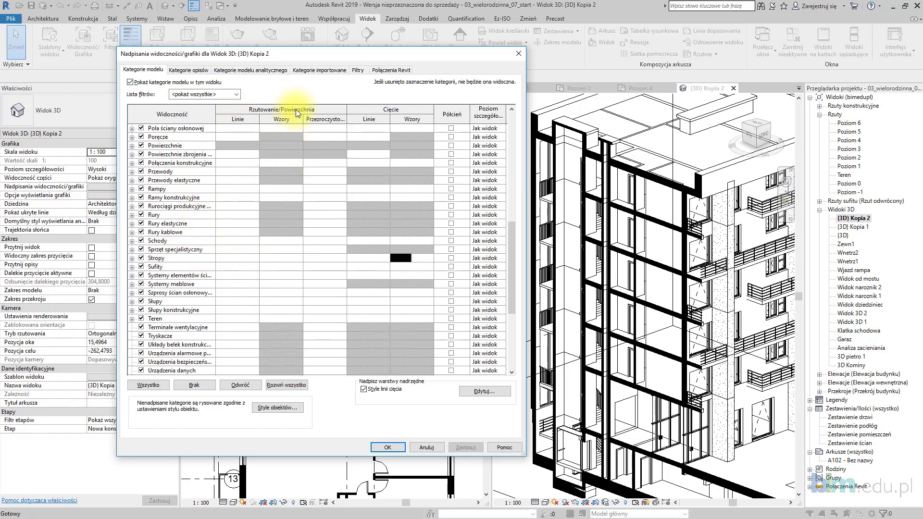
left_click(281, 258)
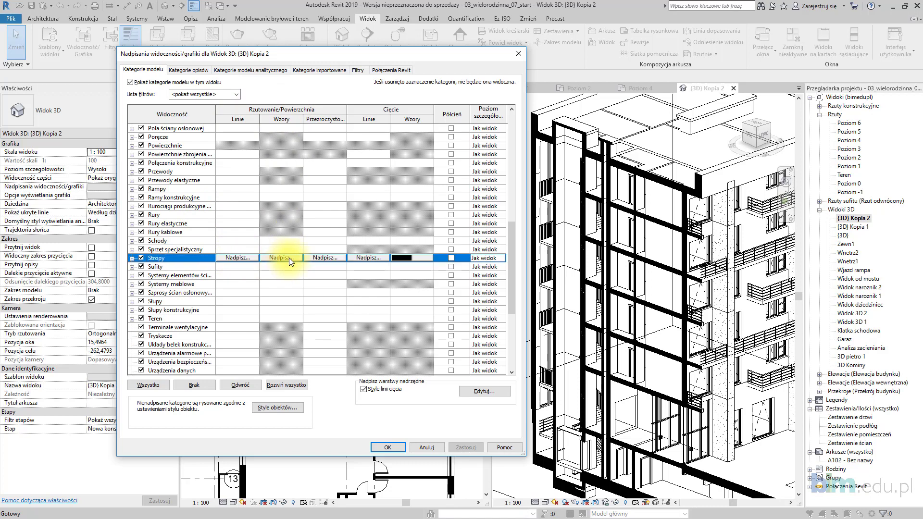
left_click(290, 257)
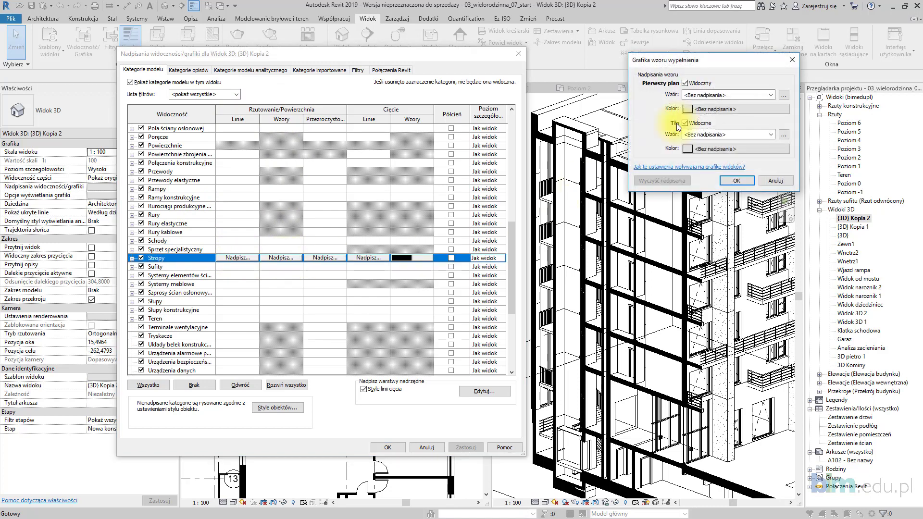
left_click(737, 95)
left_click(736, 111)
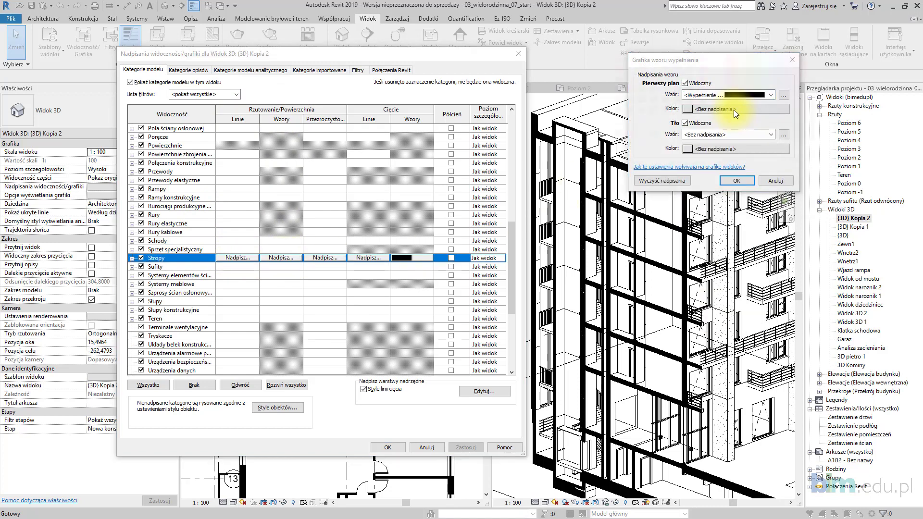
left_click(677, 109)
left_click(753, 208)
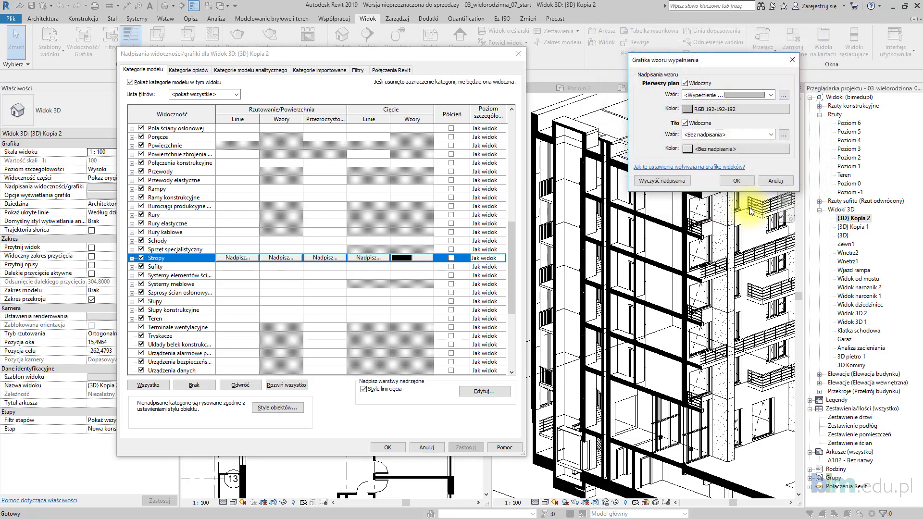
left_click(748, 180)
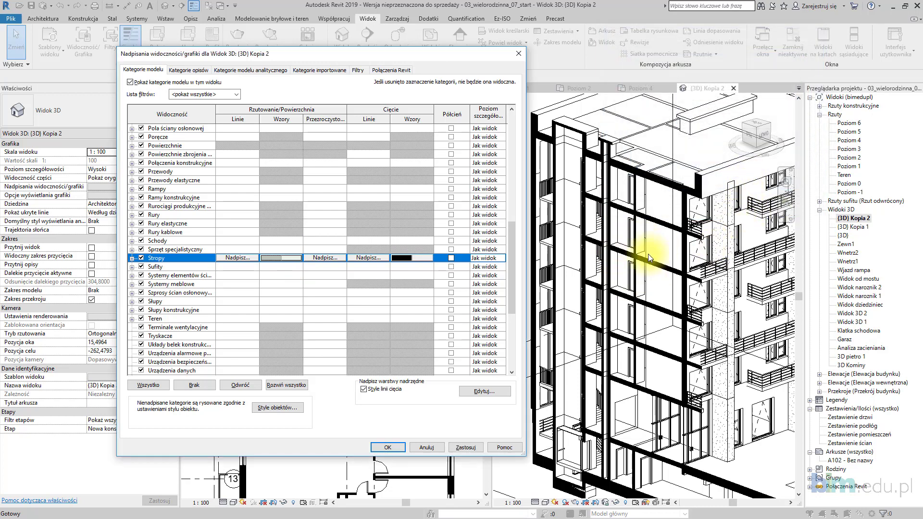
left_click(457, 443)
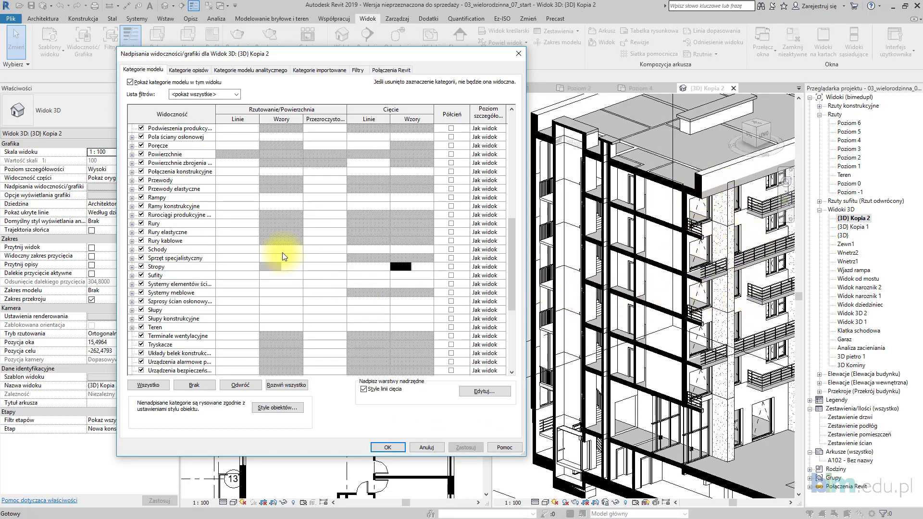
Set Walls surface transparency to 25% and apply the overrides
scroll(328, 222, "down", 2)
scroll(321, 234, "down", 2)
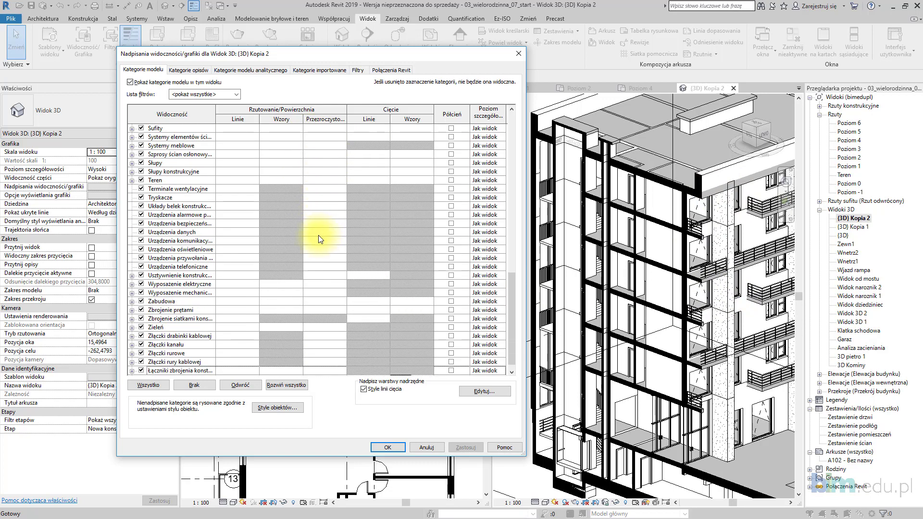
scroll(318, 235, "down", 2)
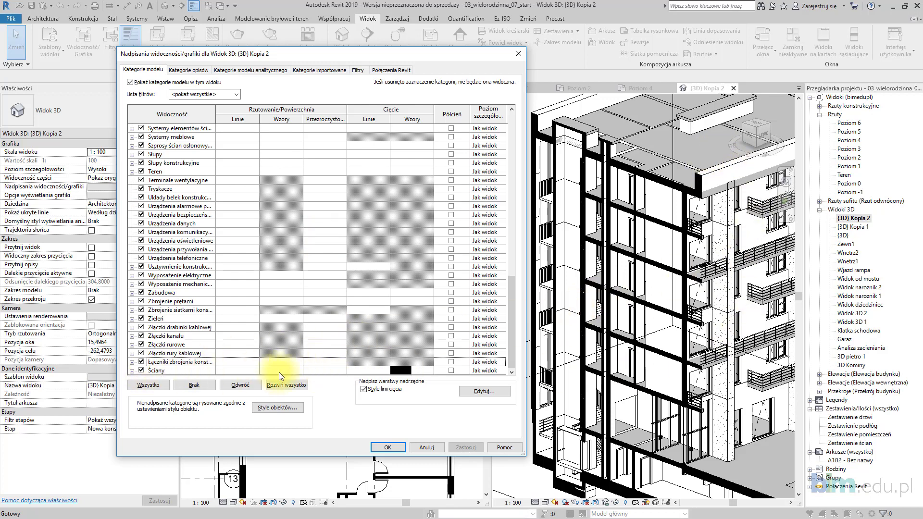
left_click(327, 371)
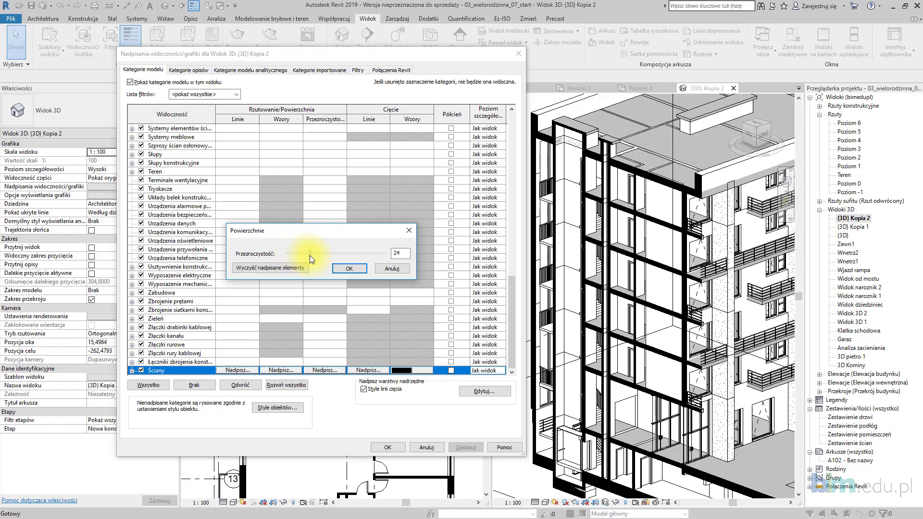
left_click(349, 269)
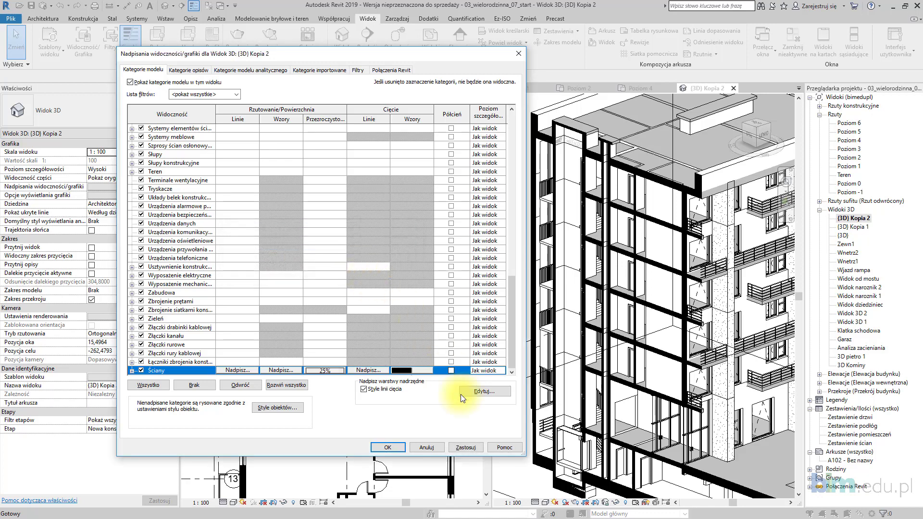
left_click(474, 448)
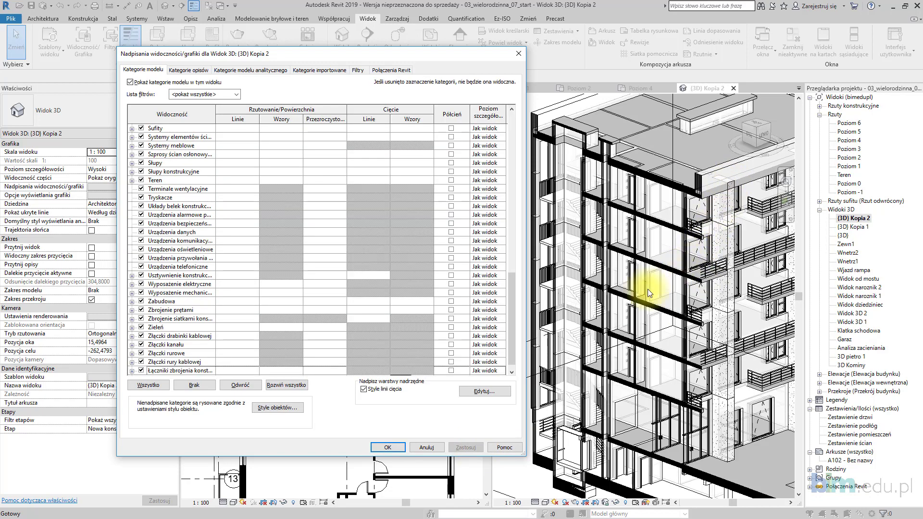
Close Visibility/Graphics and select the M3 Kawalerka model group in the 3D view
left_click(383, 450)
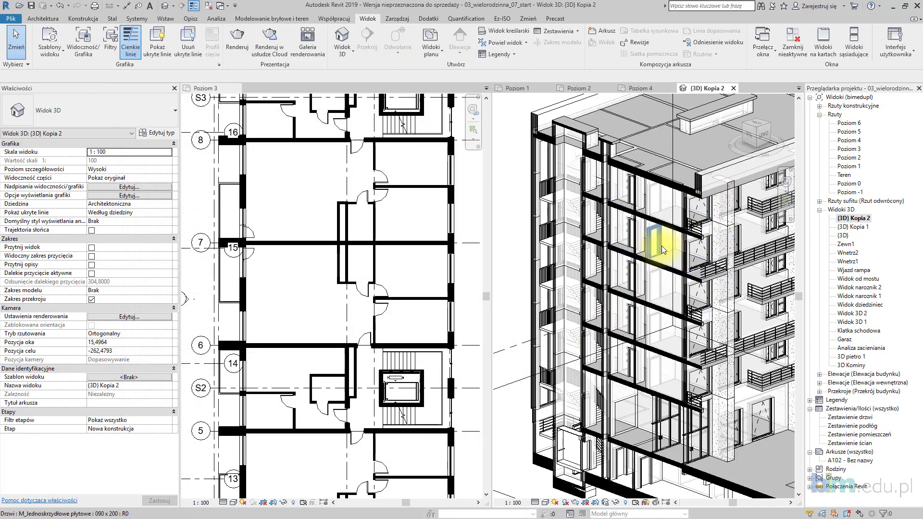
key("Tab")
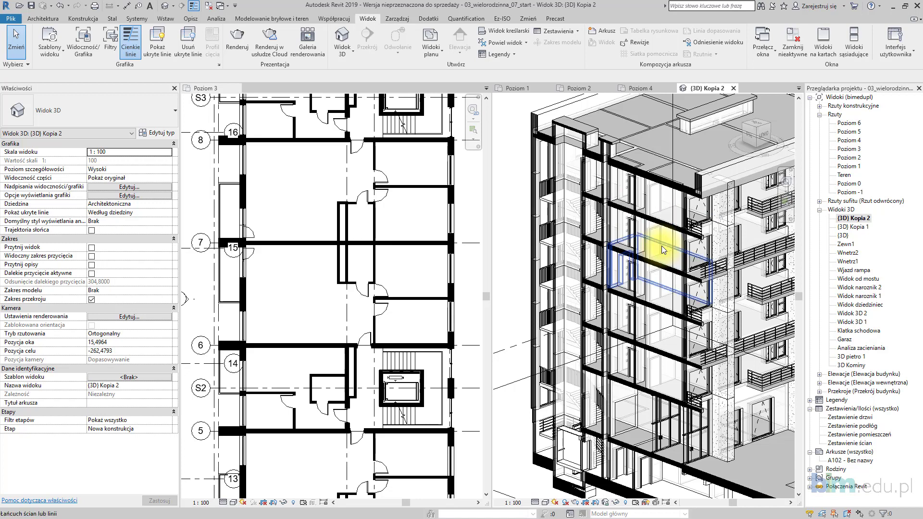
key("Tab")
key("Tab")
key("Tab")
key("Tab")
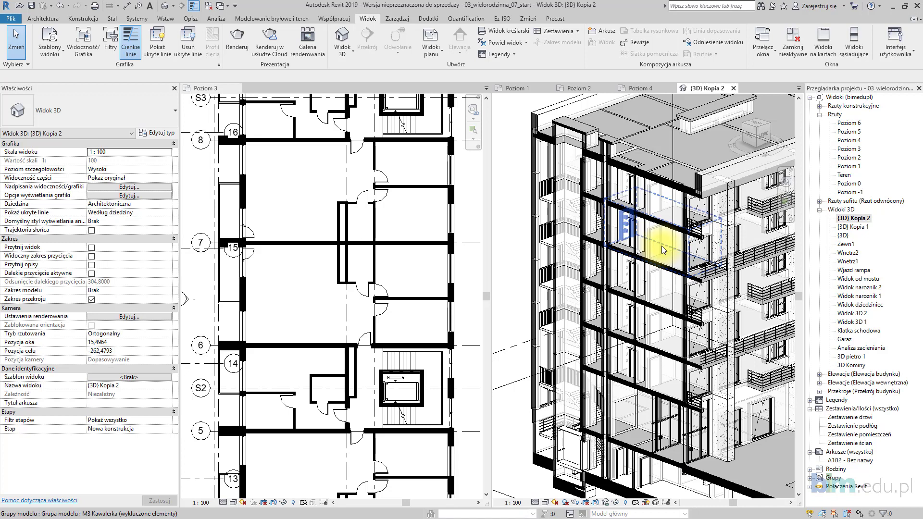
middle_click_drag(662, 246, 666, 245)
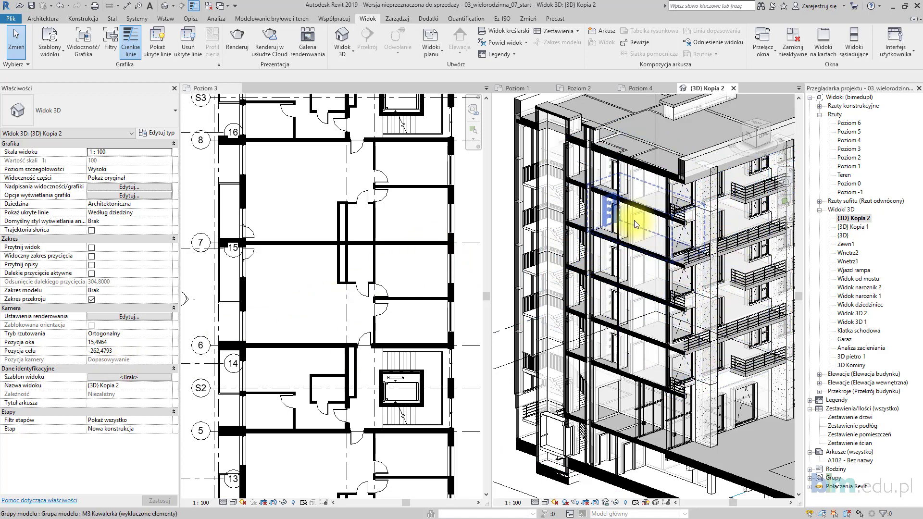
left_click(651, 268)
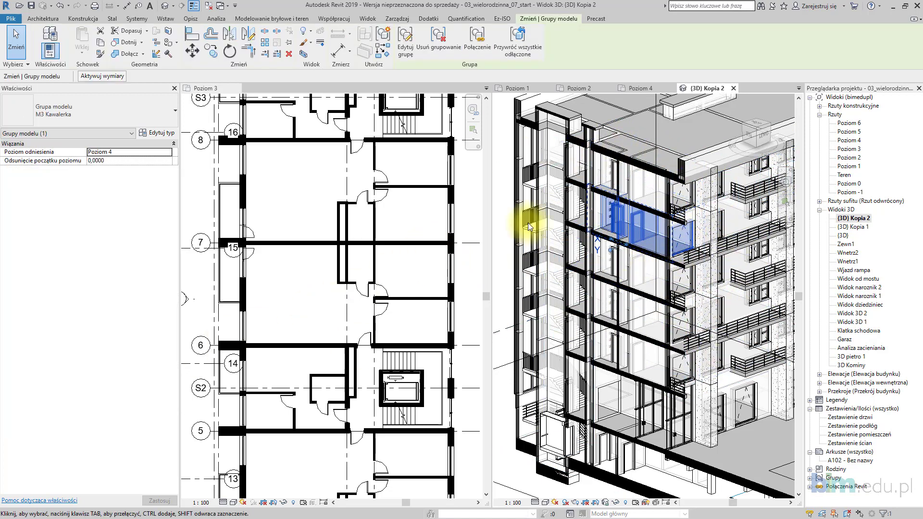
Create a view template named 'Przekroj 3D' from the current view
left_click(368, 19)
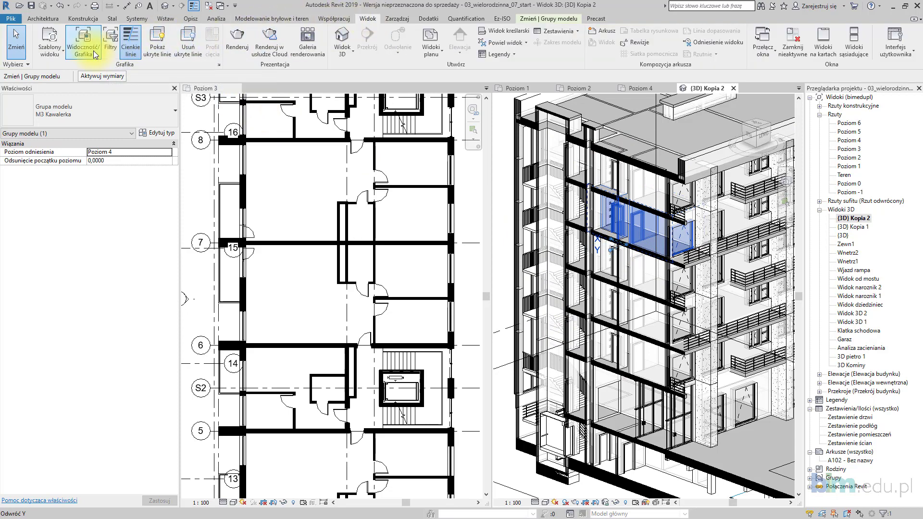
left_click(49, 48)
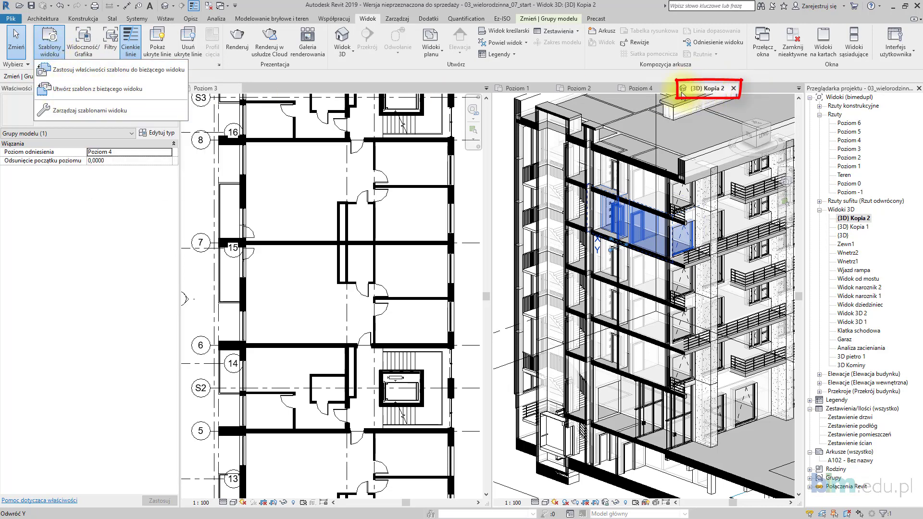
left_click(97, 91)
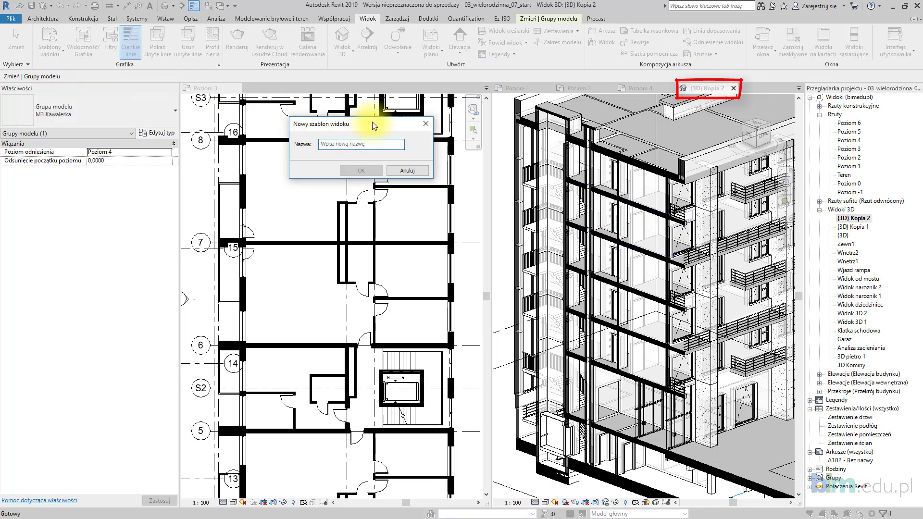
type("Prz")
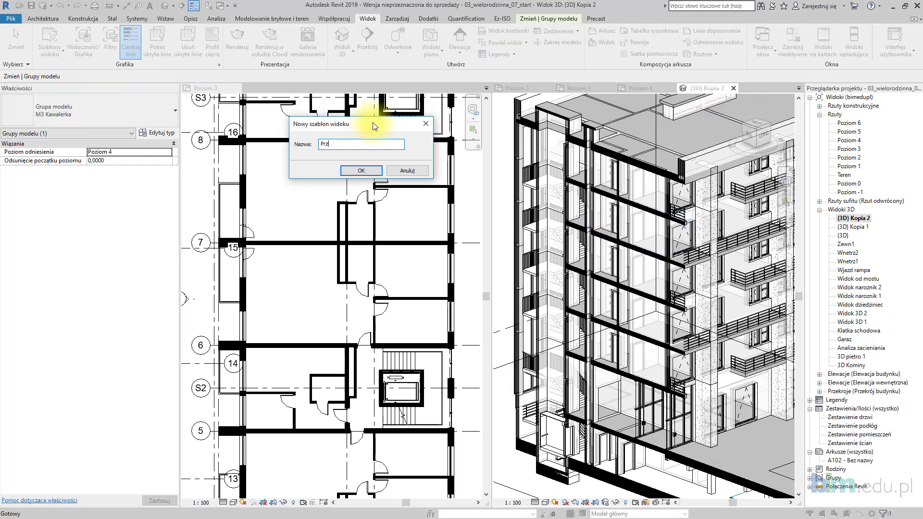
type("ekroj 3")
type("D")
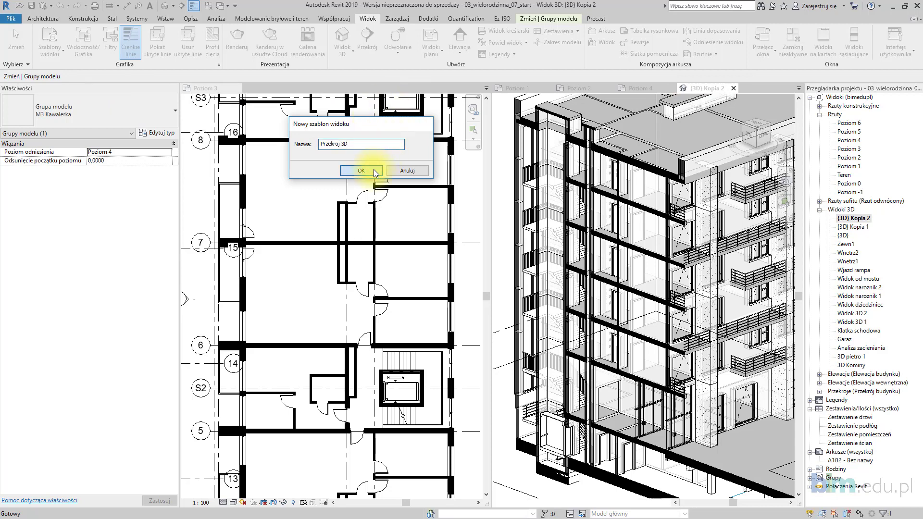
left_click(375, 171)
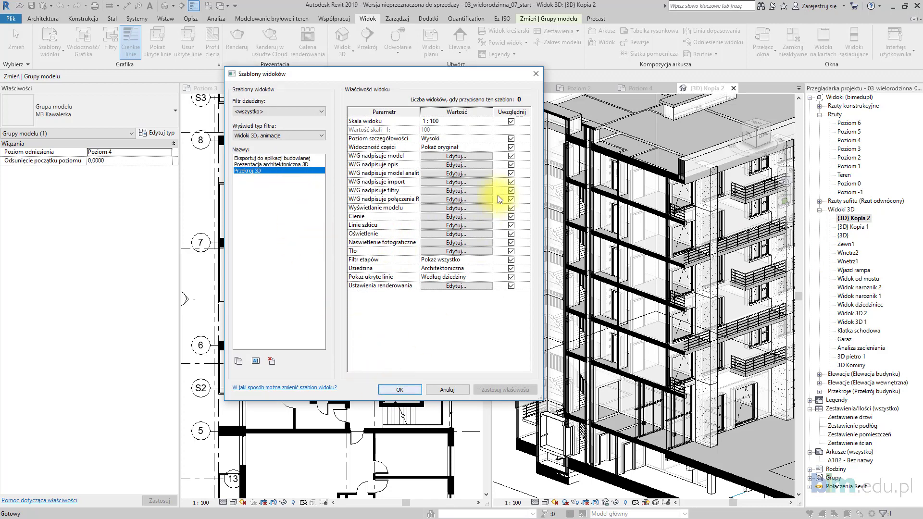
left_click(400, 393)
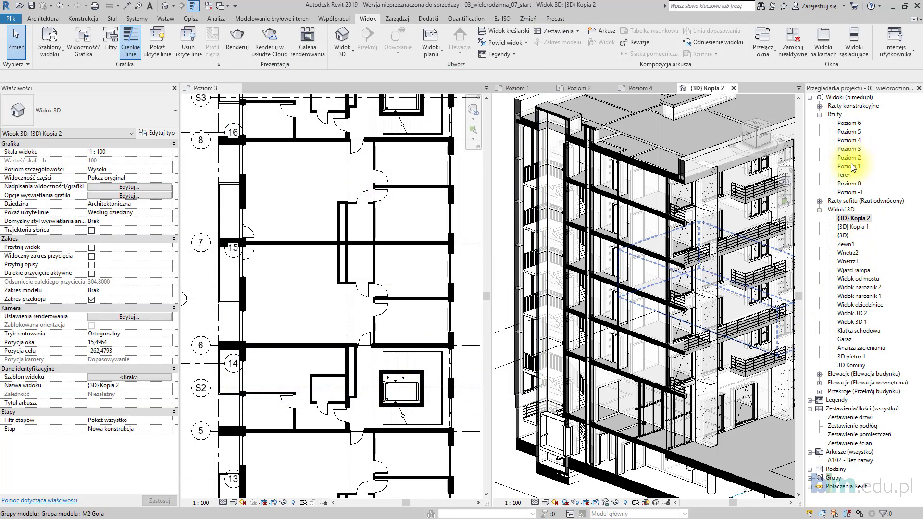
Duplicate the {3D} view as {3D} Kopia 3 and zoom in on the model
right_click(845, 236)
mouse_move(830, 315)
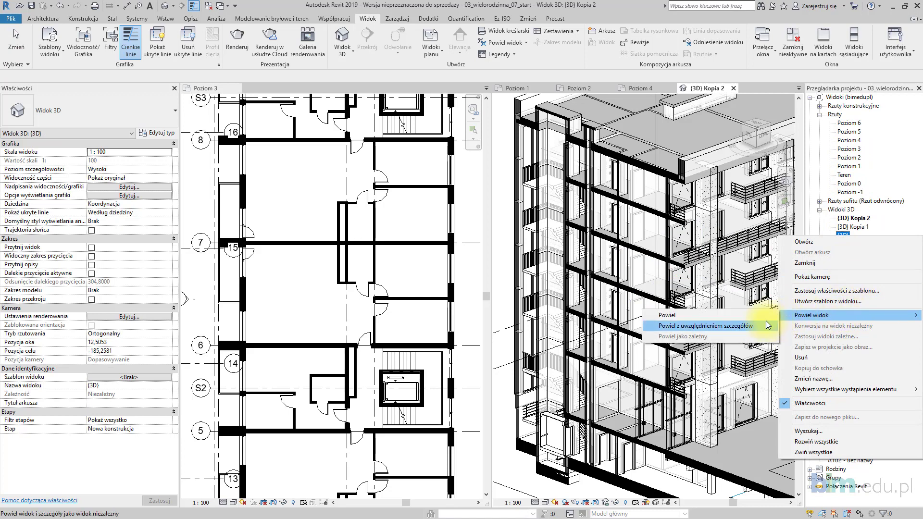
left_click(755, 315)
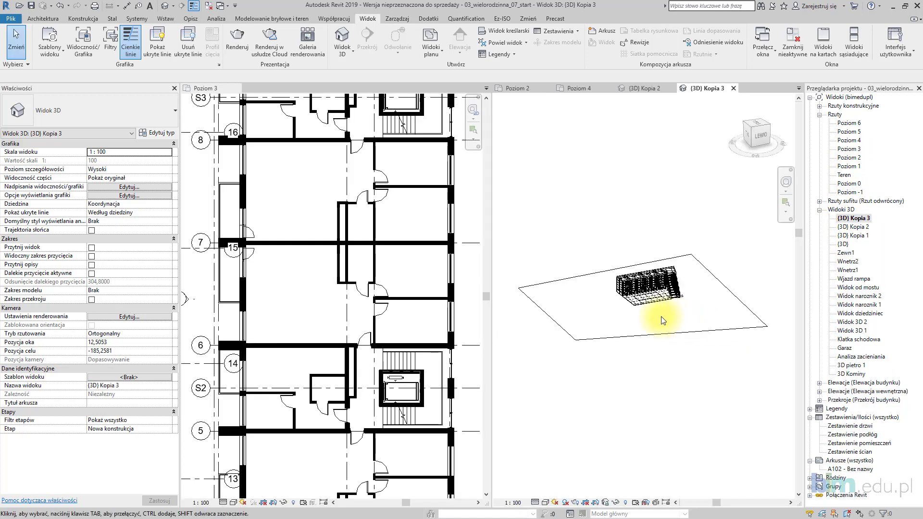
scroll(604, 279, "up", 2)
scroll(625, 258, "up", 3)
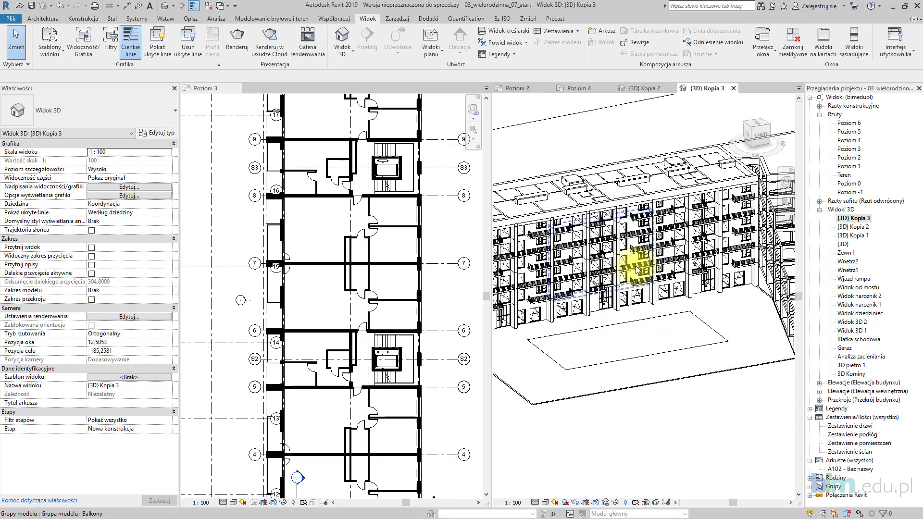
scroll(642, 275, "up", 2)
scroll(664, 322, "up", 2)
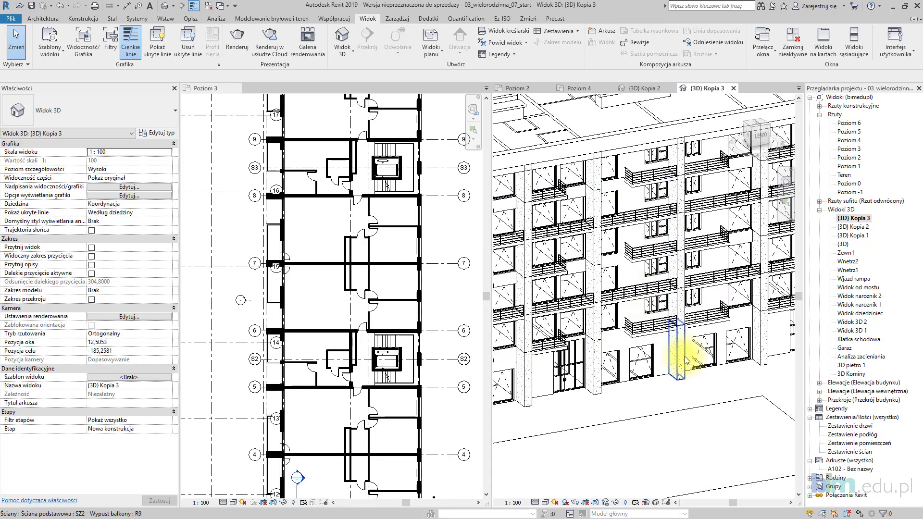
Fit a section box around a balcony wall, stretching it up and along the wall
left_click(686, 362)
mouse_move(686, 362)
middle_mouse_down("shift")
mouse_move(575, 269)
mouse_move(501, 169)
middle_mouse_up("shift")
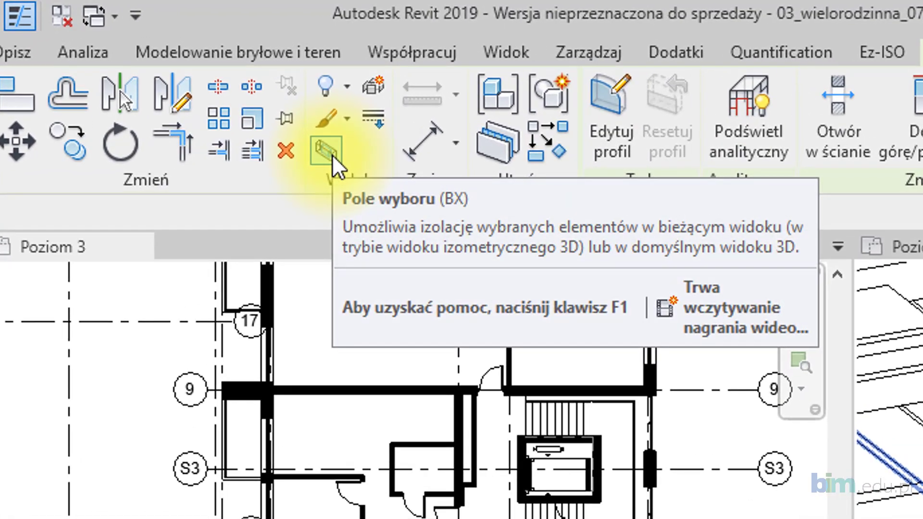
left_click(332, 154)
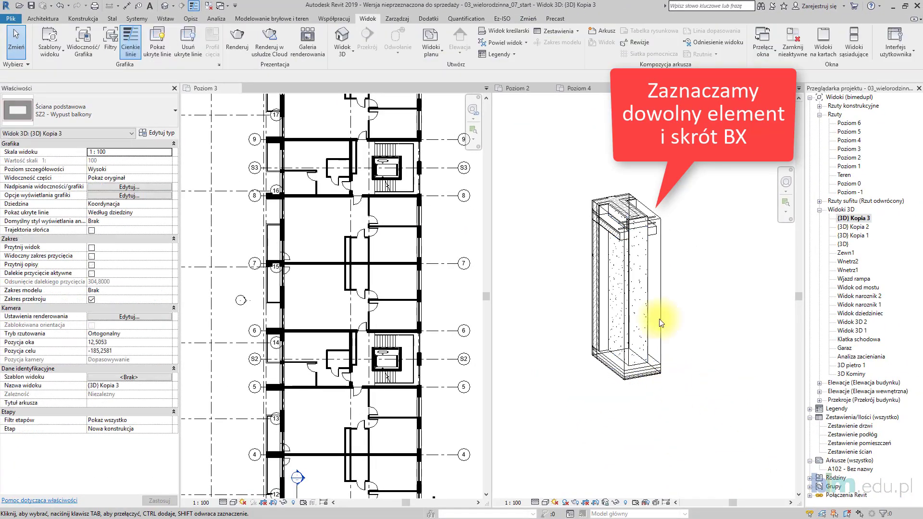
left_click(661, 293)
left_click_drag(627, 197, 629, 177)
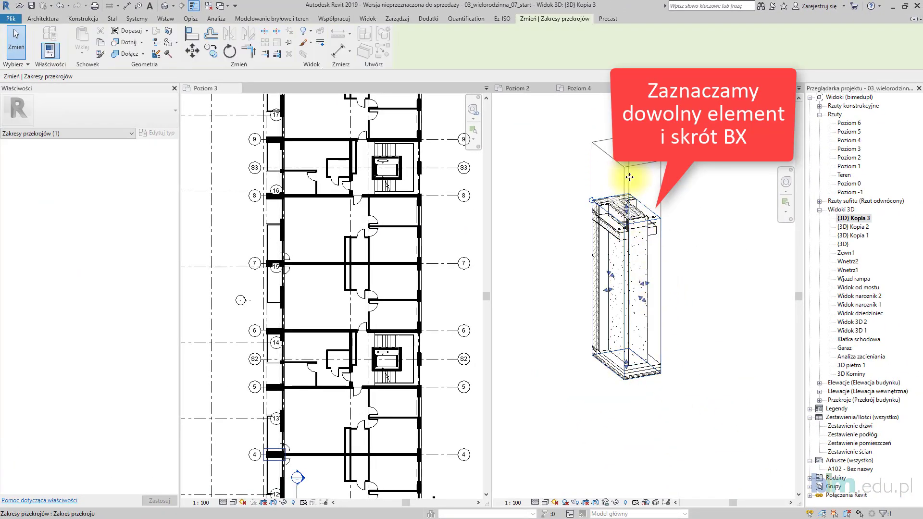
left_click_drag(611, 274, 544, 193)
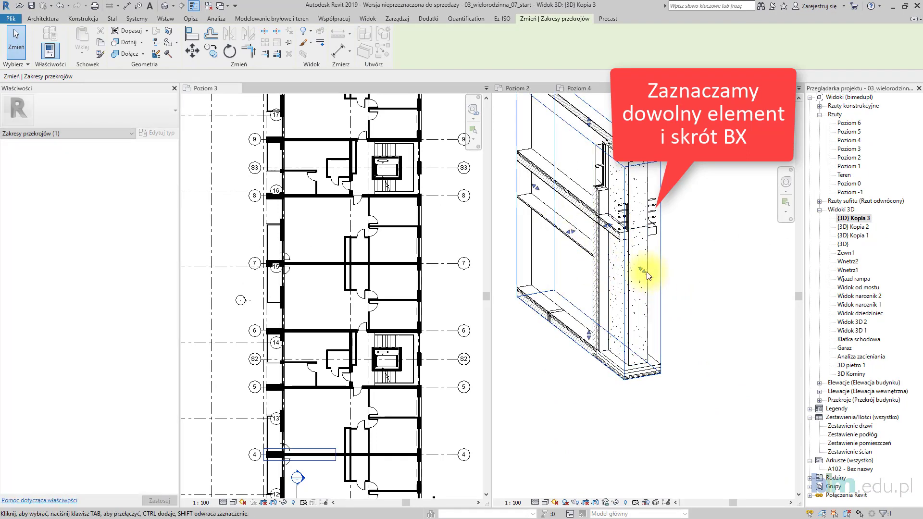
left_click_drag(644, 272, 673, 301)
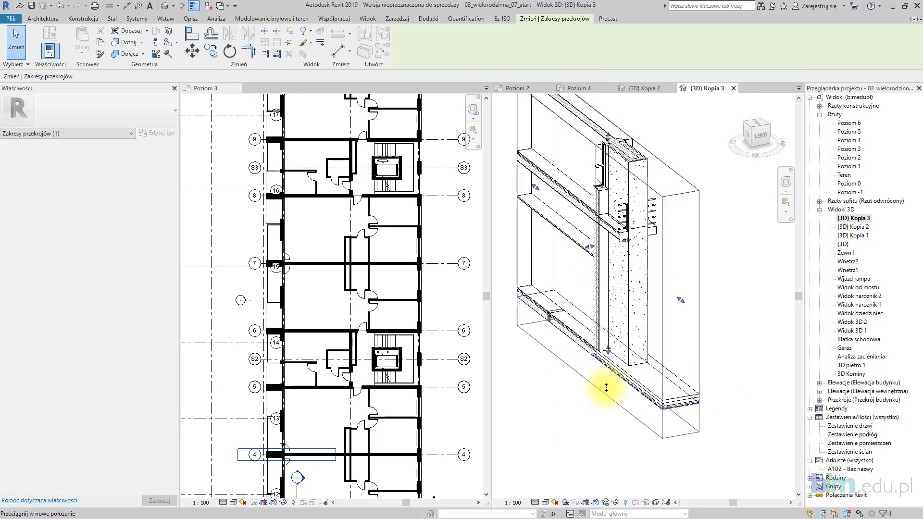
mouse_move(763, 371)
middle_mouse_down("shift")
mouse_move(713, 313)
mouse_move(612, 242)
mouse_move(647, 305)
mouse_move(638, 289)
mouse_move(656, 161)
middle_mouse_up("shift")
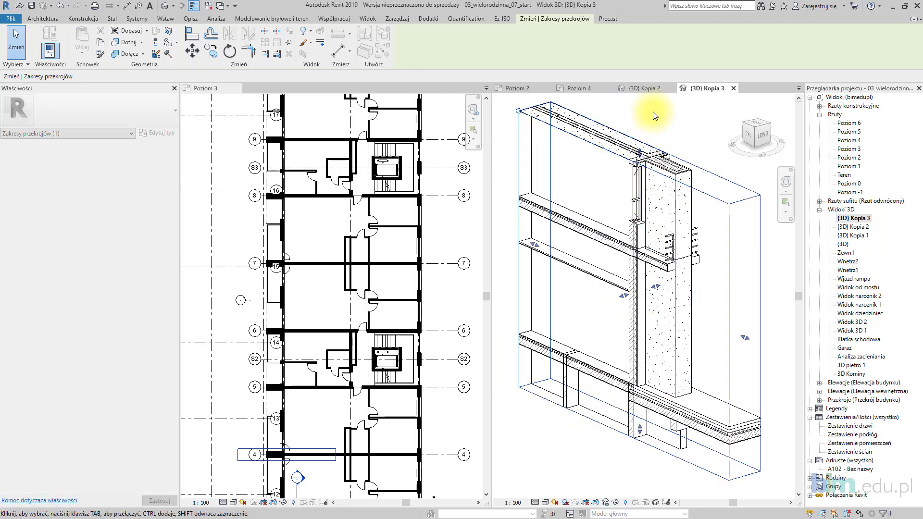
left_click(662, 108)
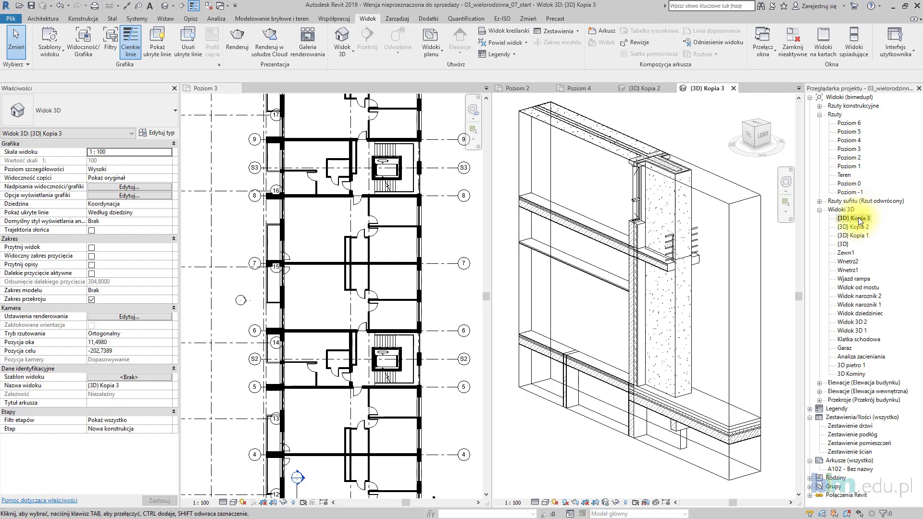
Assign the Przekroj 3D view template to the current {3D} Kopia 3 view
left_click(140, 379)
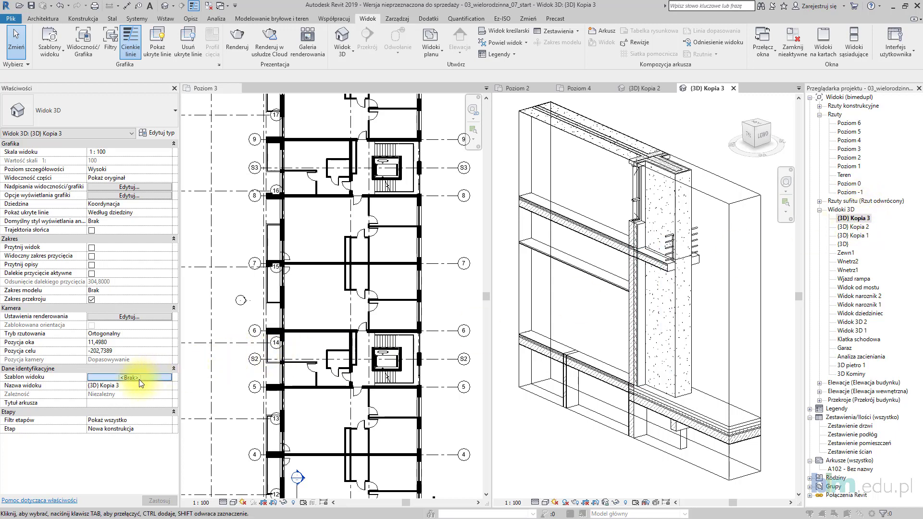
left_click(257, 177)
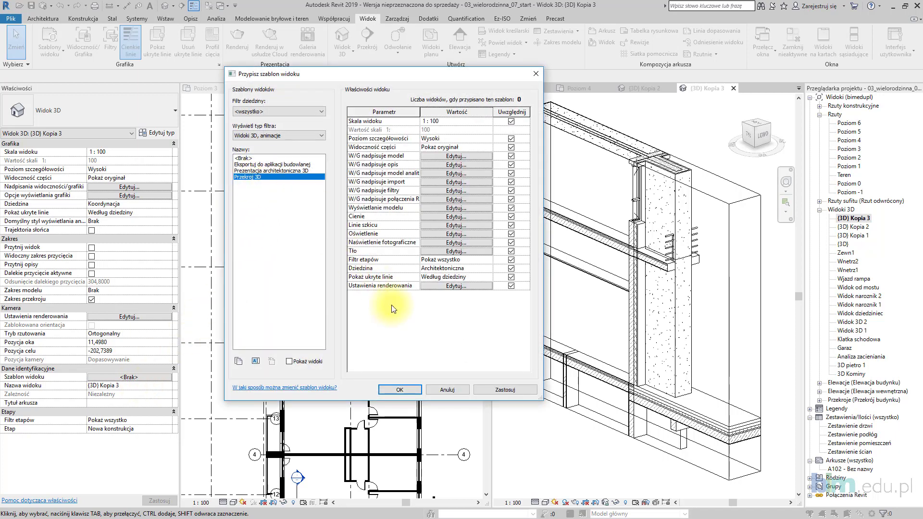
left_click(517, 392)
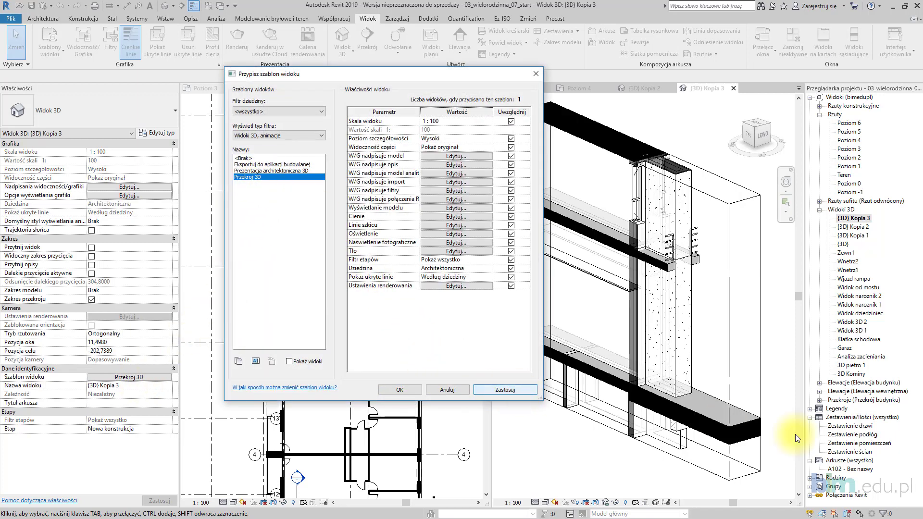
left_click(412, 393)
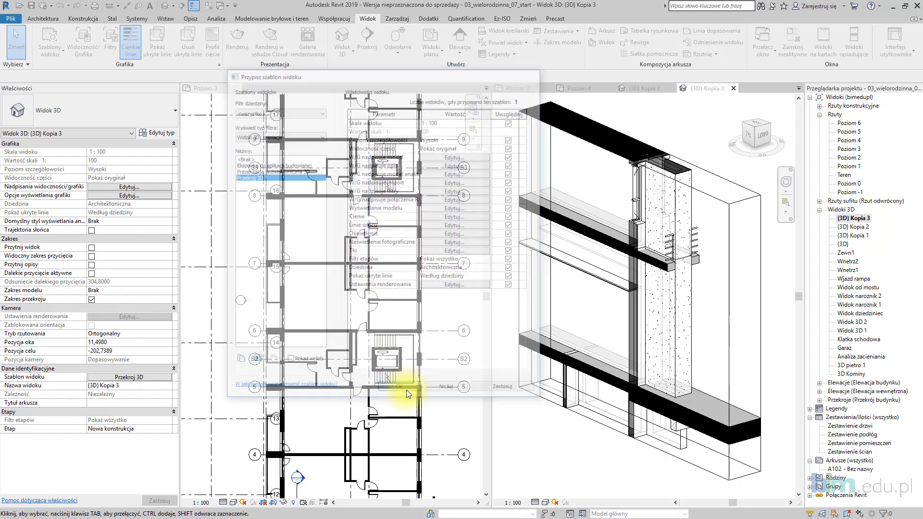
Tile {3D} Kopia 2 beside Kopia 3 and assign it the Przekrój 3D template
left_click(642, 88)
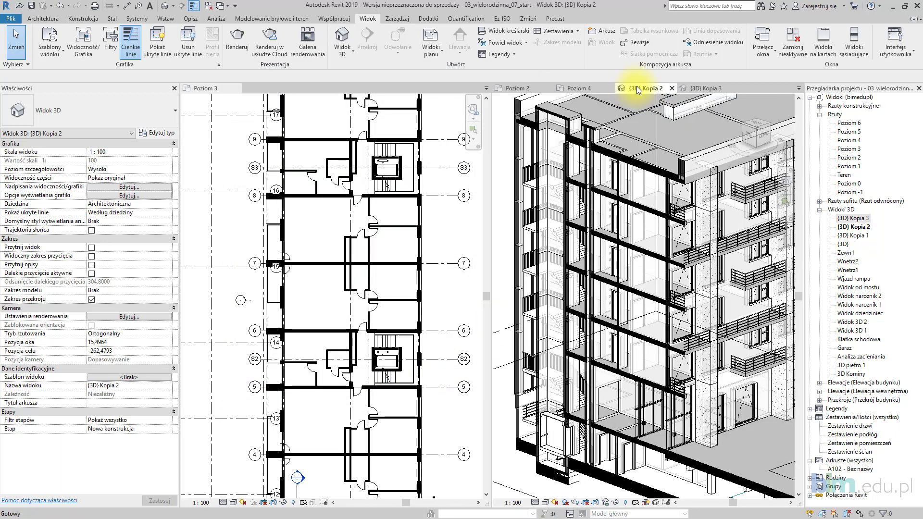
left_click_drag(642, 89, 237, 90)
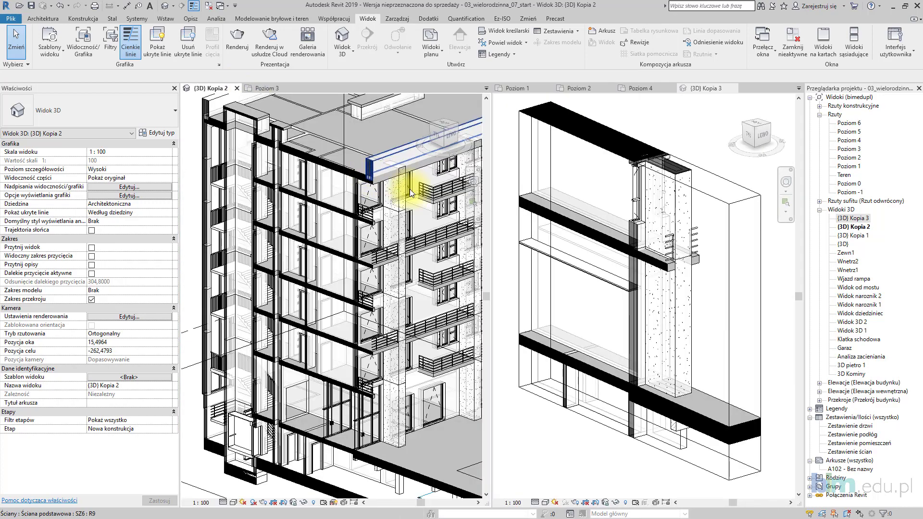
left_click(140, 376)
left_click(259, 177)
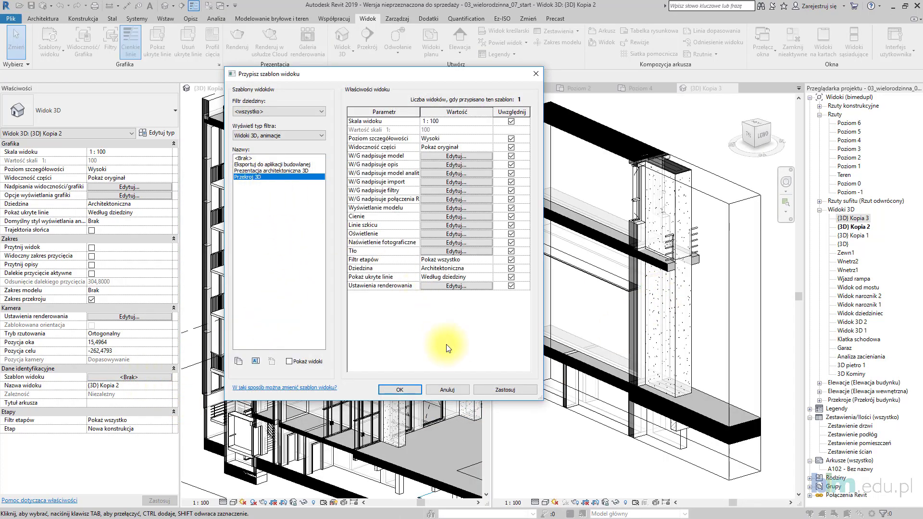
left_click(495, 387)
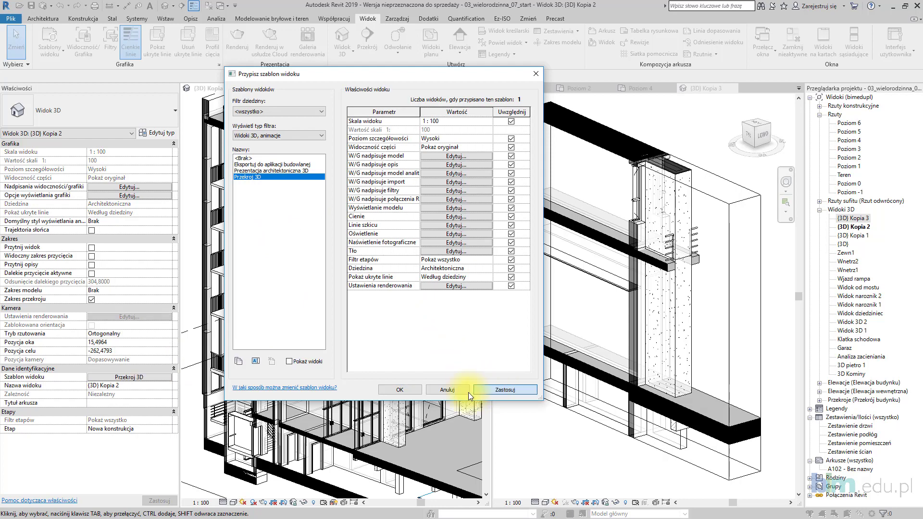
left_click(404, 393)
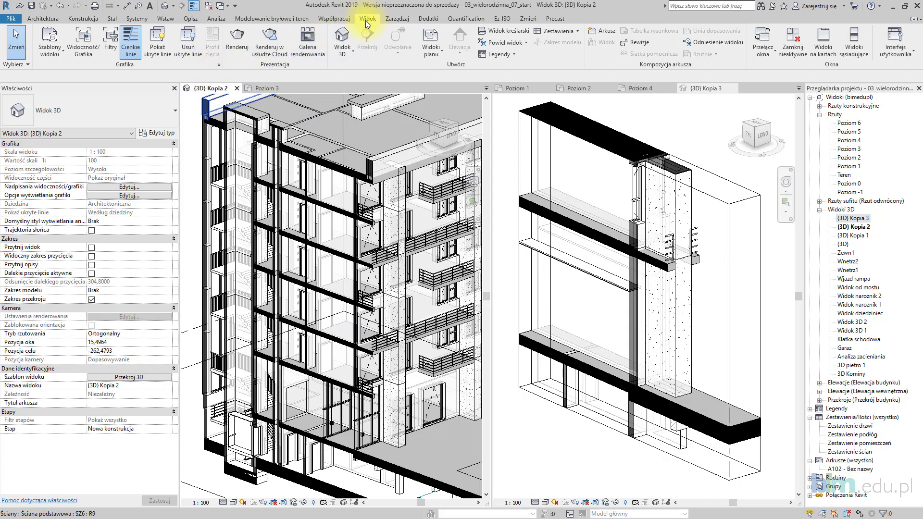
Open the Przekrój 3D template's V/G overrides from the view template manager
left_click(60, 55)
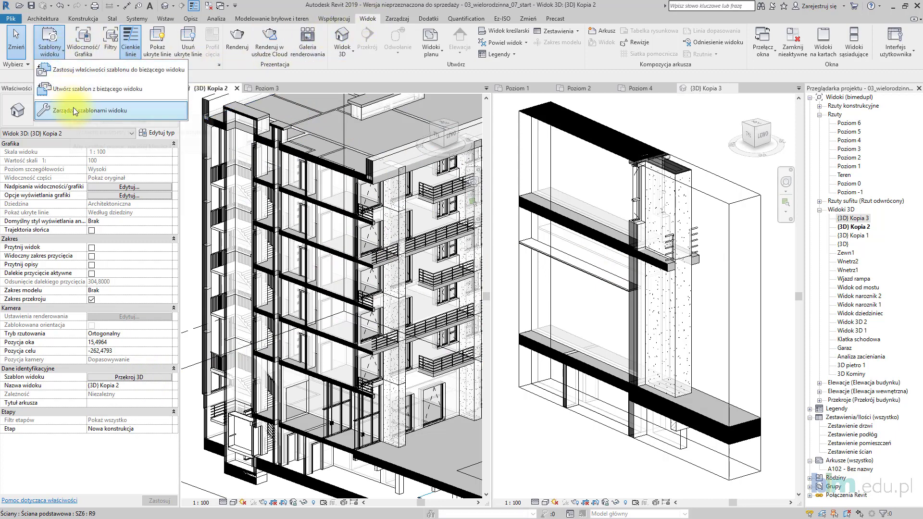
left_click(158, 110)
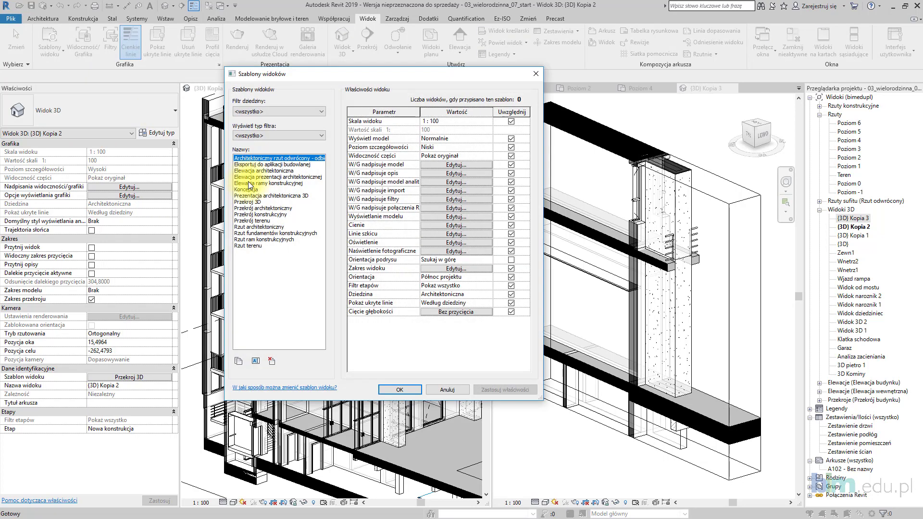
left_click(250, 202)
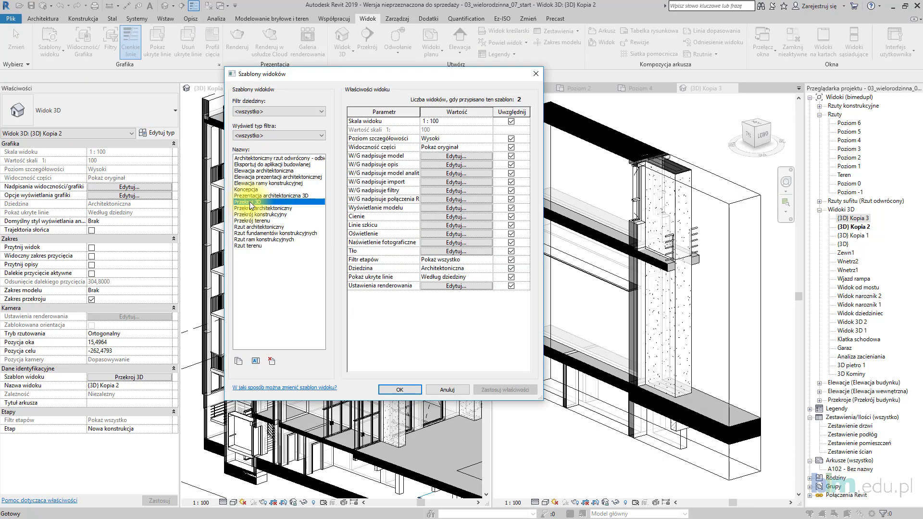
mouse_move(413, 76)
left_mouse_down()
mouse_move(273, 63)
mouse_move(270, 49)
left_mouse_up()
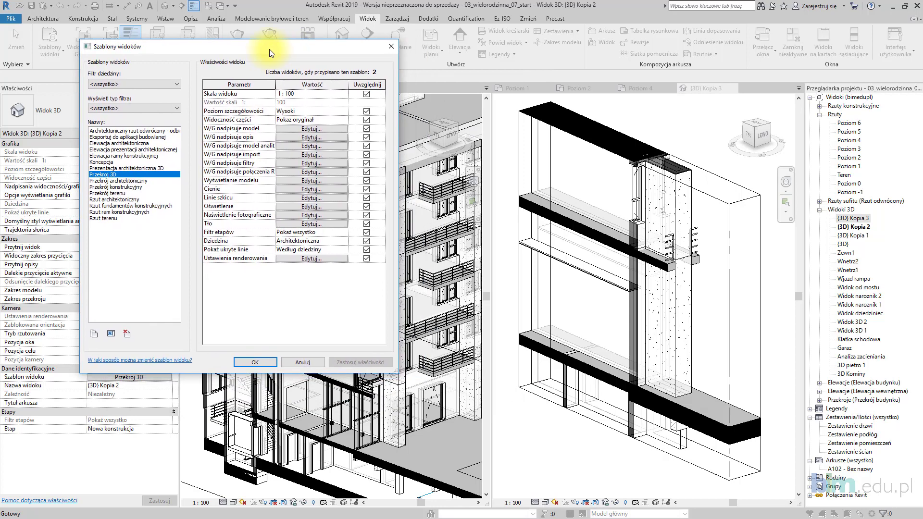
left_click(300, 129)
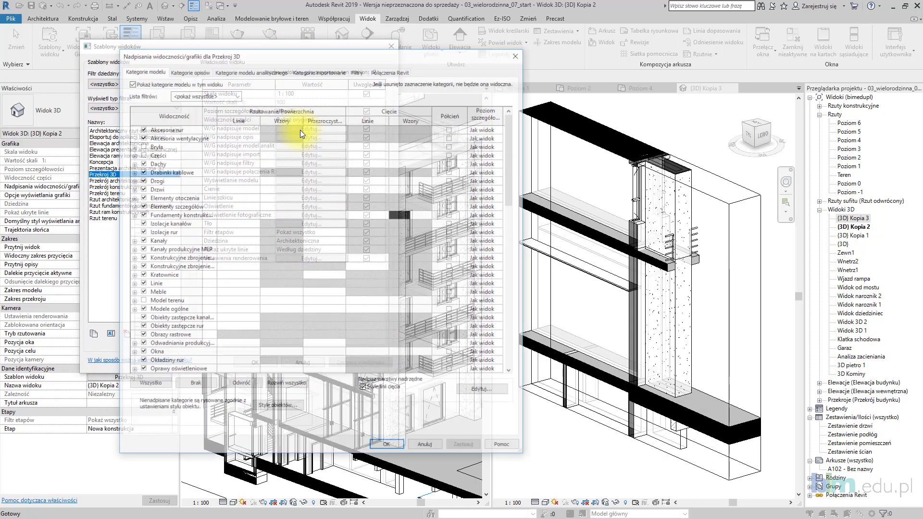
left_click_drag(351, 54, 256, 43)
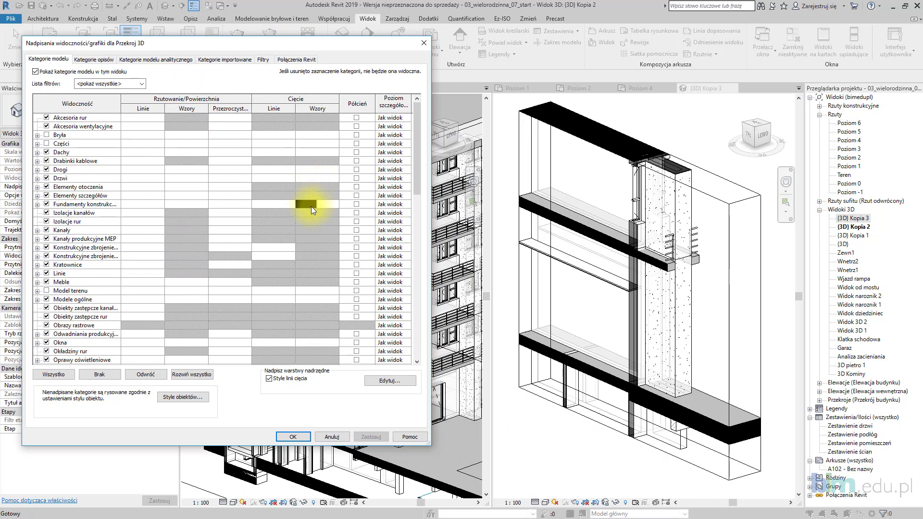
Make the Fundamenty konstrukcyjne cut fill blue and save the template
left_click(312, 205)
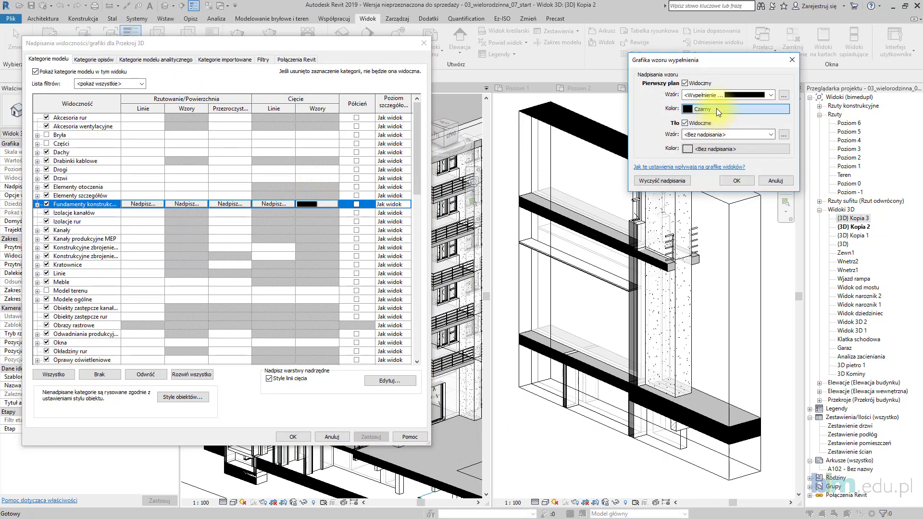
left_click(716, 108)
left_click(676, 133)
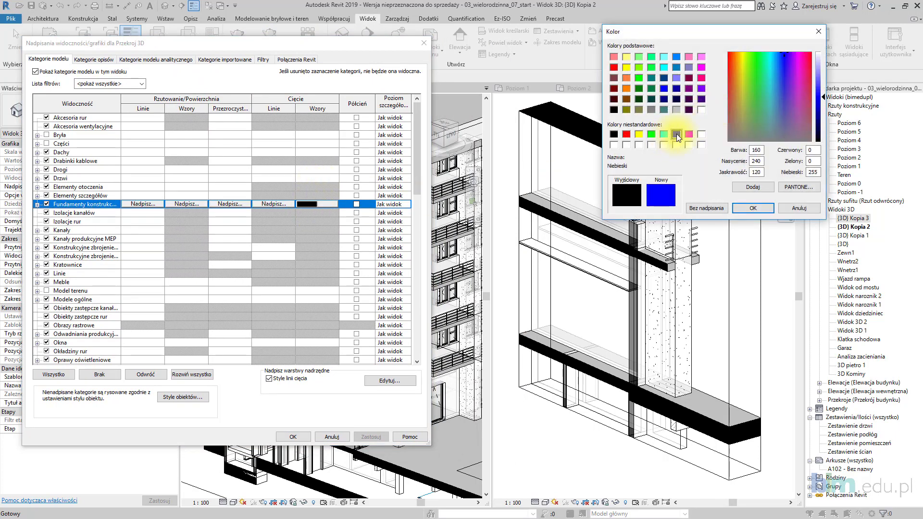
left_click(743, 207)
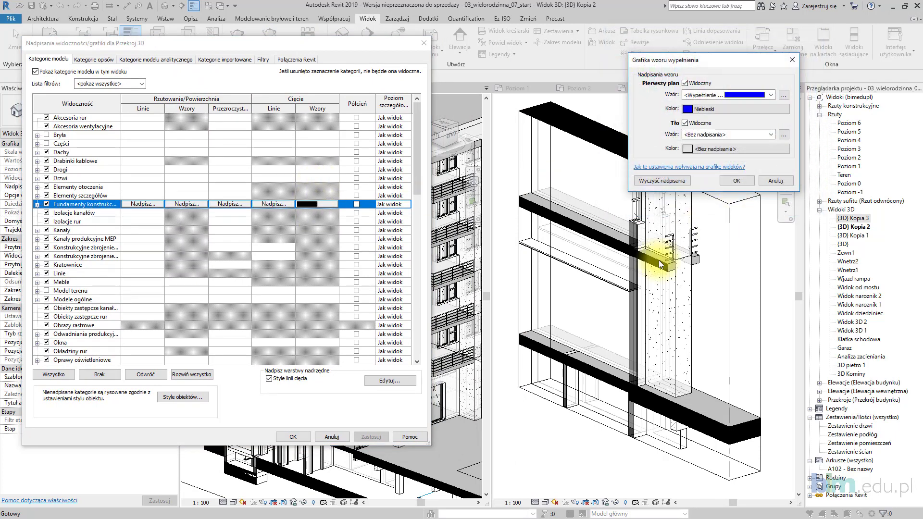
left_click(738, 180)
left_click(378, 435)
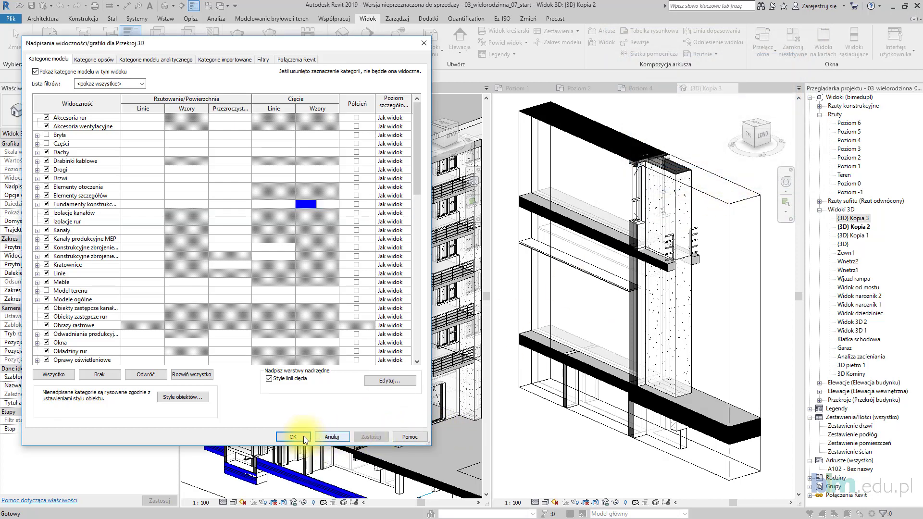
left_click(301, 436)
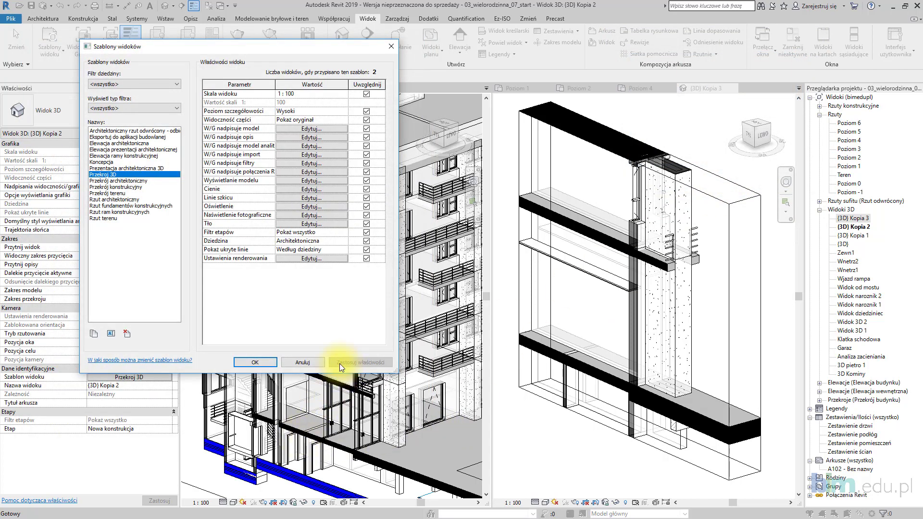
left_click(255, 363)
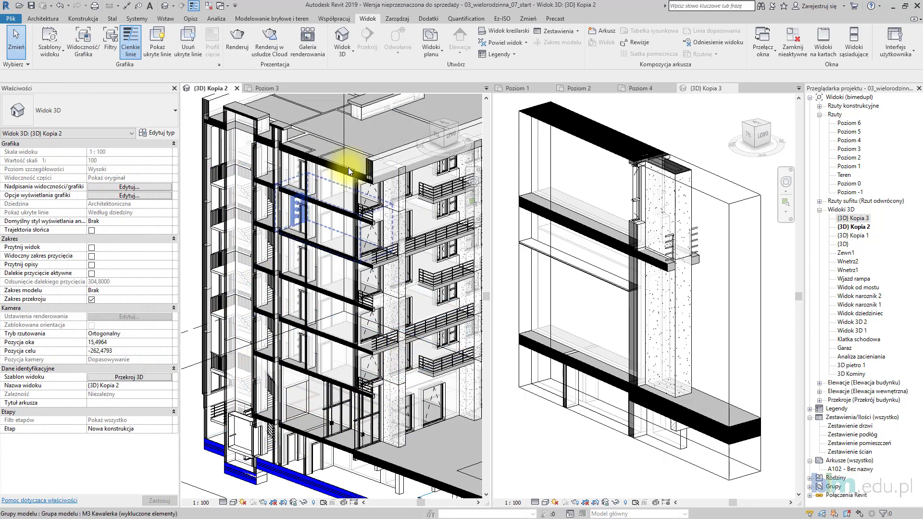
In the Przekrój 3D template's V/G overrides, make the Stropy cut fill blue
left_click(133, 376)
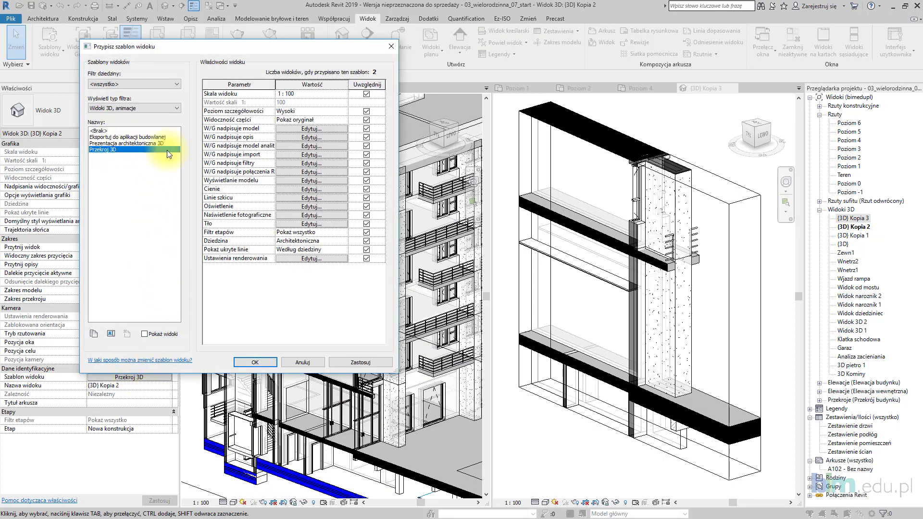
left_click(297, 127)
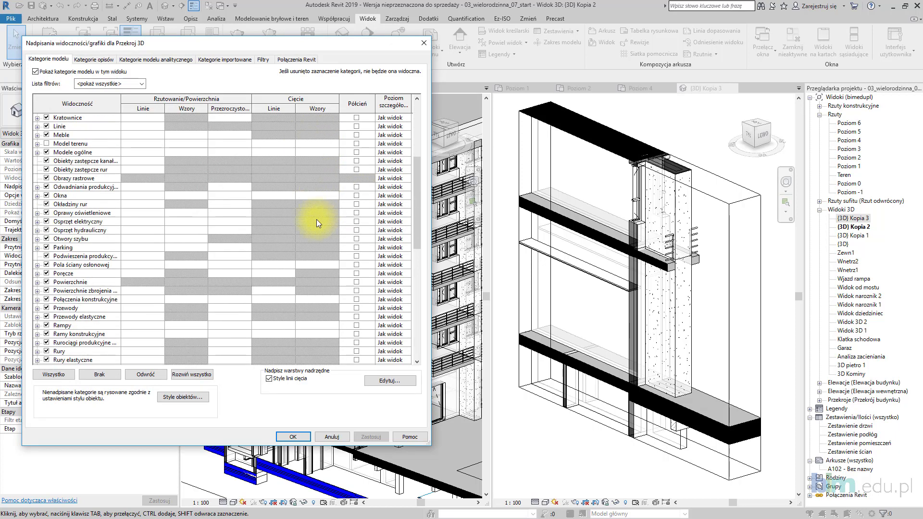
scroll(315, 223, "down", 3)
scroll(314, 228, "down", 2)
left_click(316, 256)
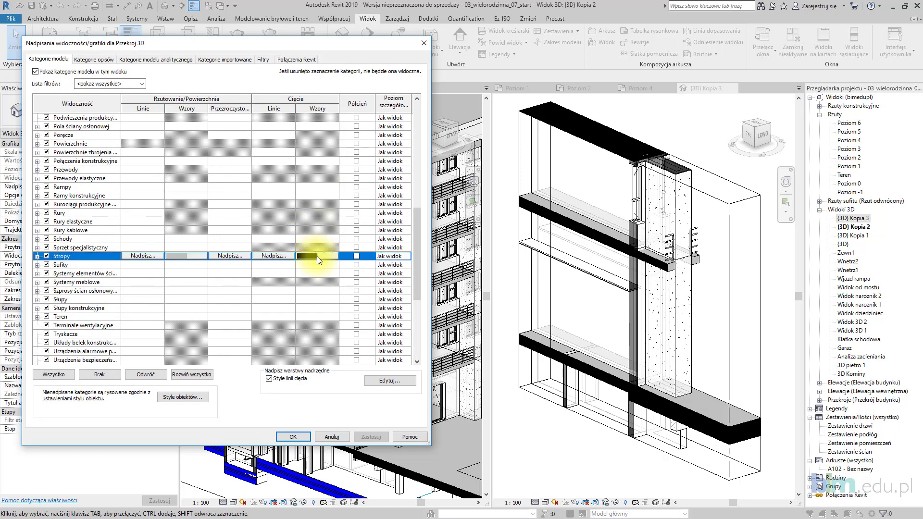
left_click(319, 256)
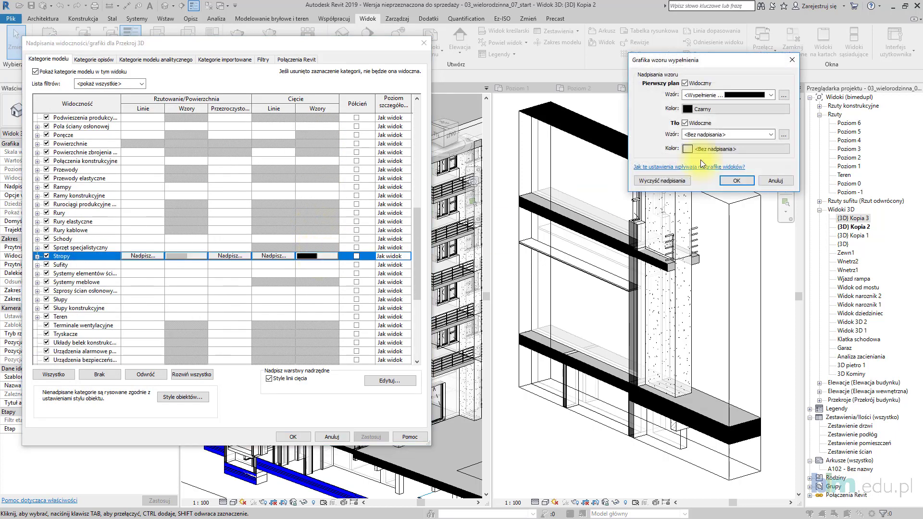
left_click(749, 111)
left_click(676, 134)
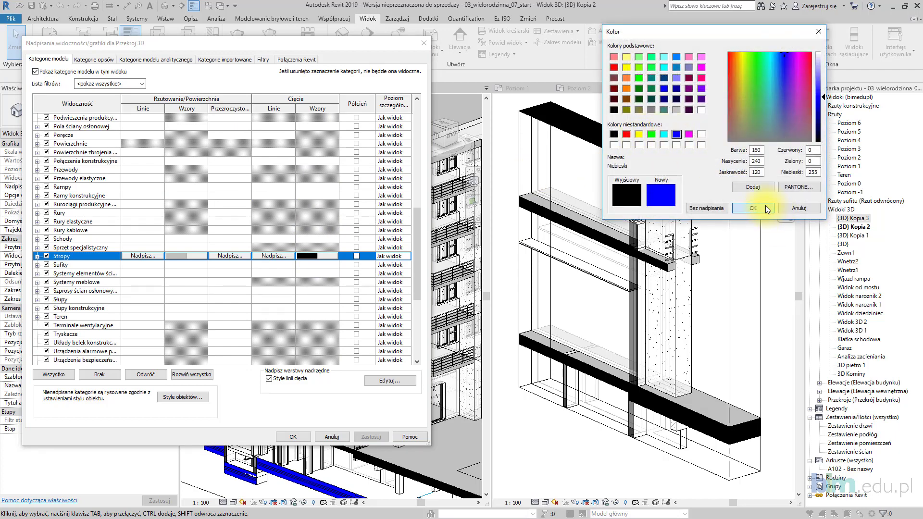
left_click(765, 208)
left_click(745, 183)
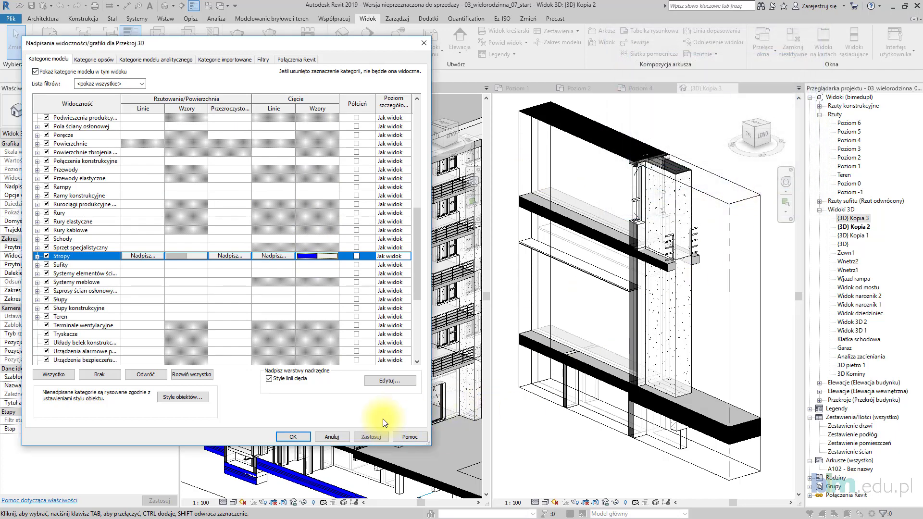
left_click(296, 440)
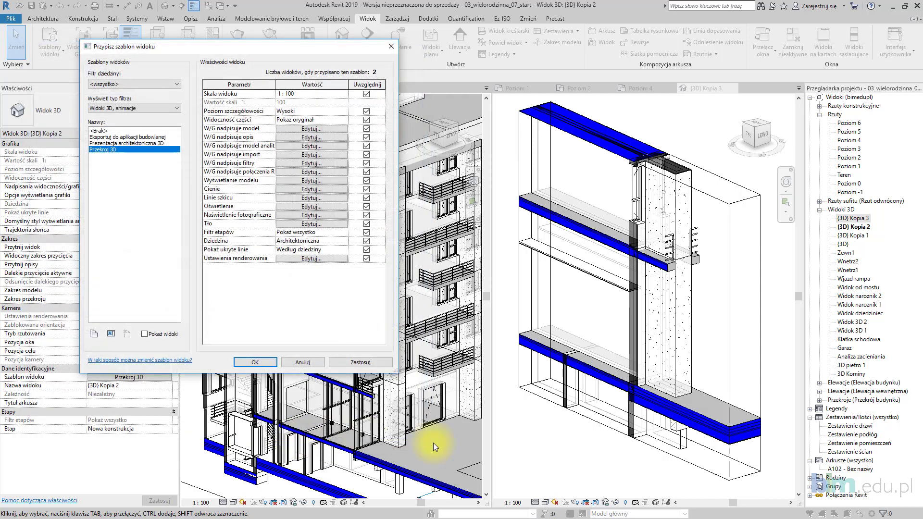
left_click(255, 364)
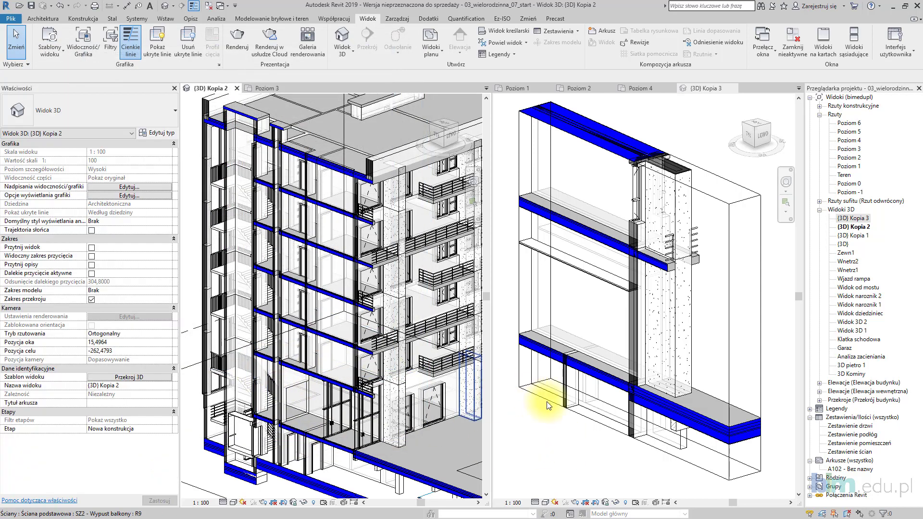